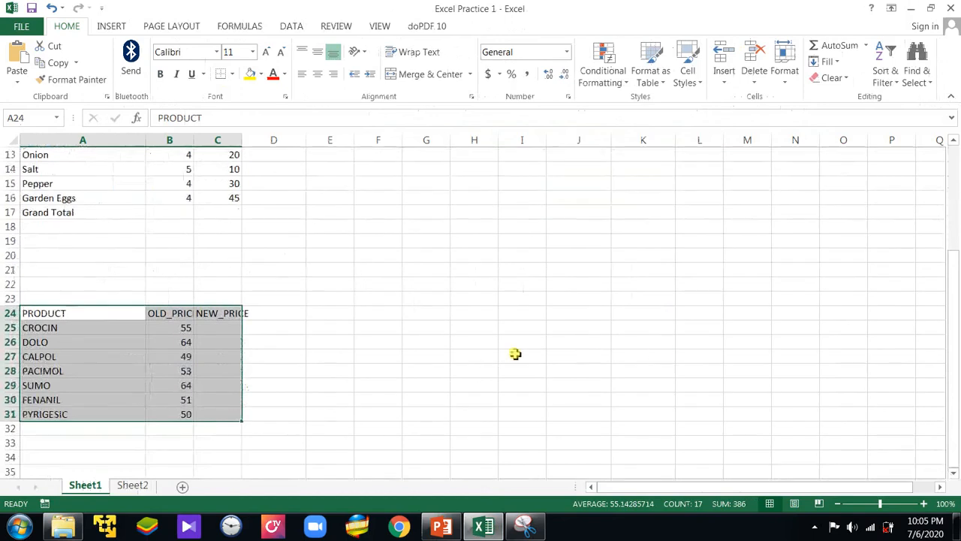
- Move the product price table from A24:C31 to the range starting at cell J1
click(222, 328)
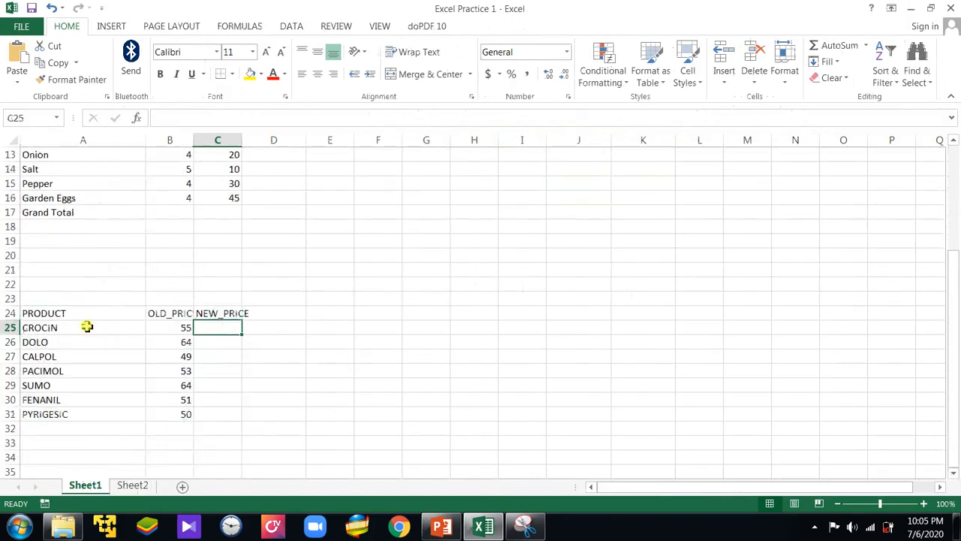
drag(26, 311, 208, 418)
right_click(132, 352)
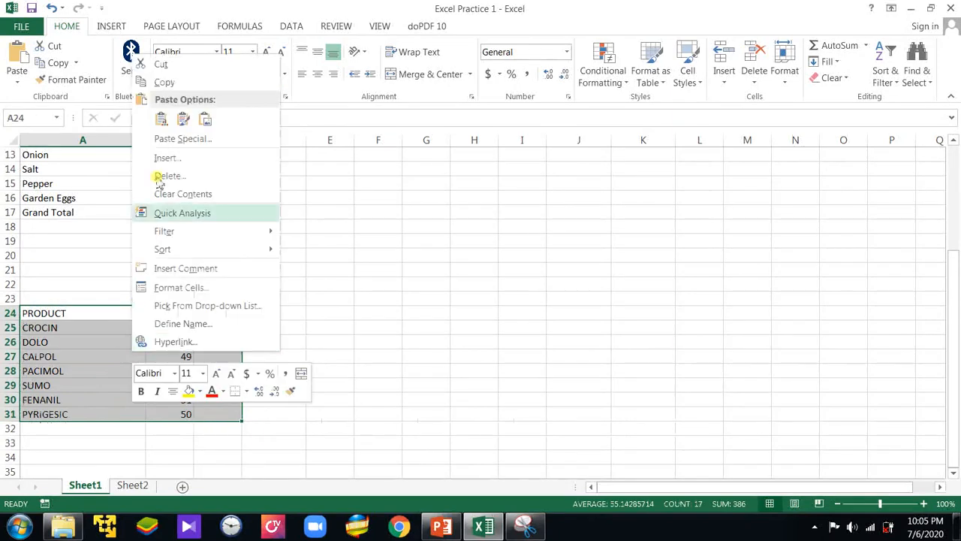
click(161, 65)
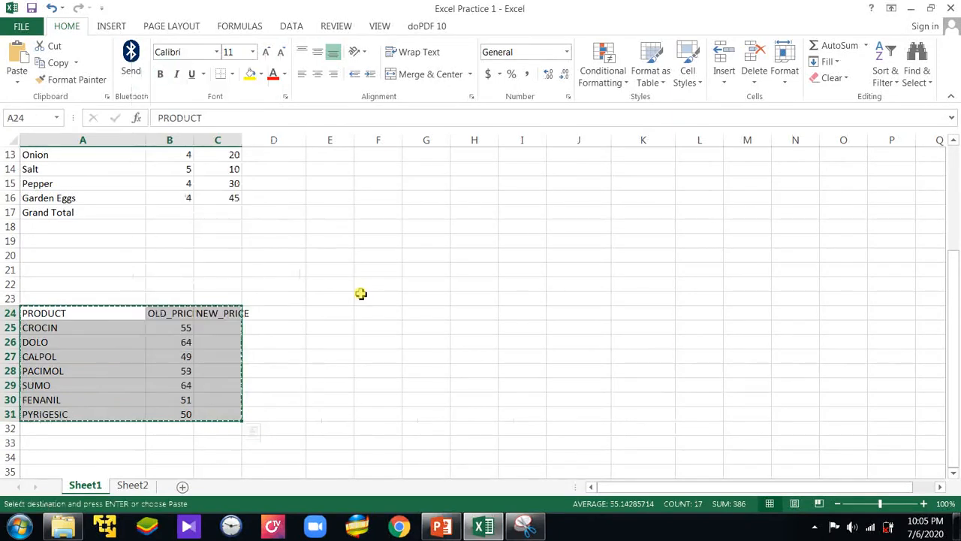
scroll(330, 255, up, 4)
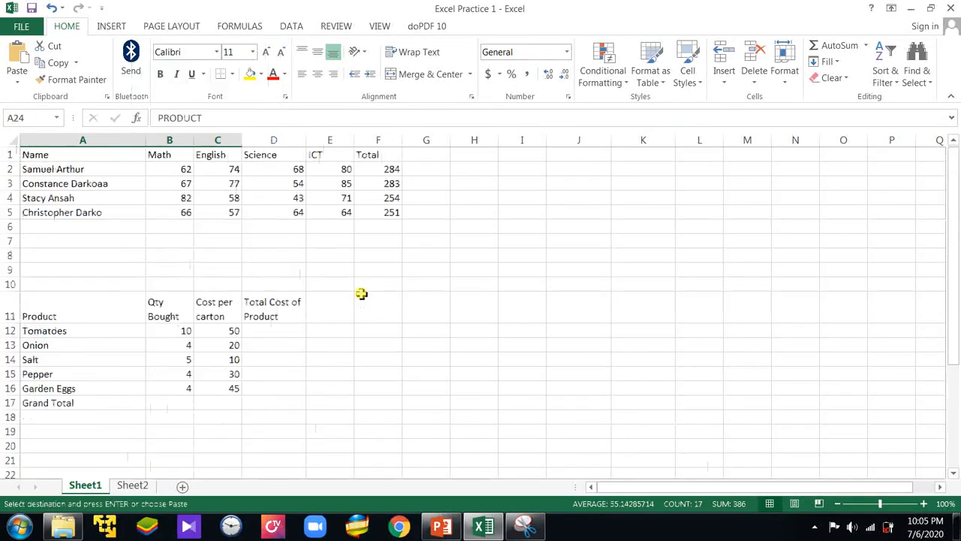
right_click(554, 154)
click(585, 222)
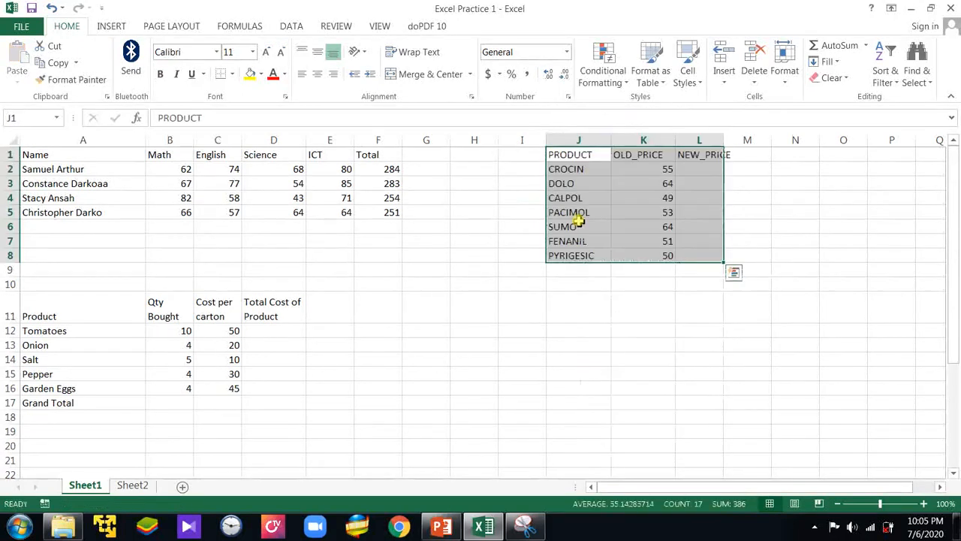
click(698, 172)
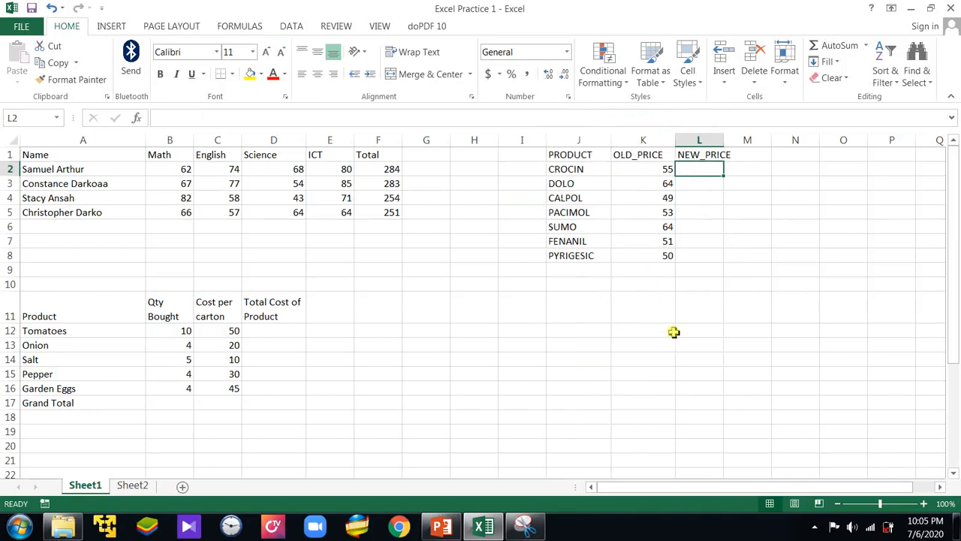
- Move the NEW_PRICE header from L1 to M1, leaving an empty column after OLD_PRICE
click(710, 331)
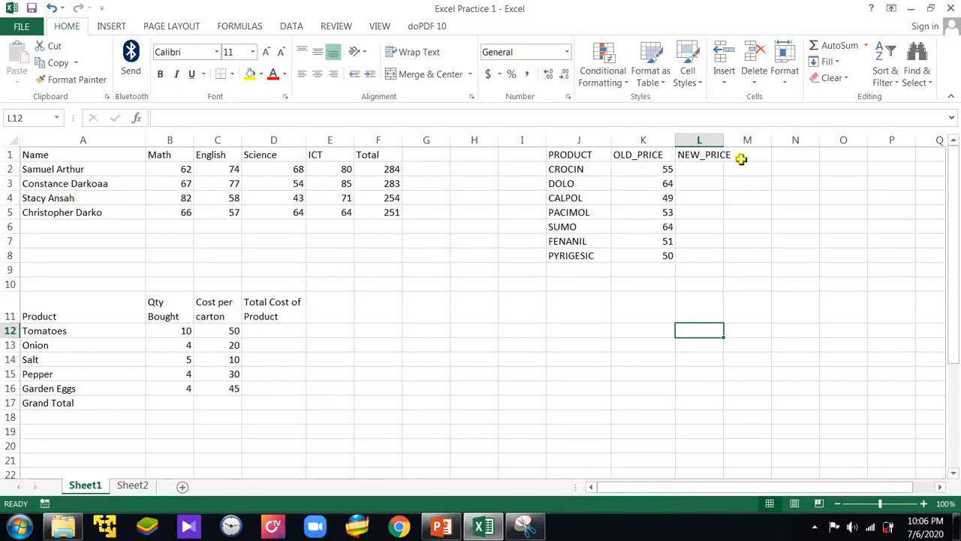
click(699, 154)
right_click(701, 154)
click(722, 165)
right_click(743, 154)
click(771, 215)
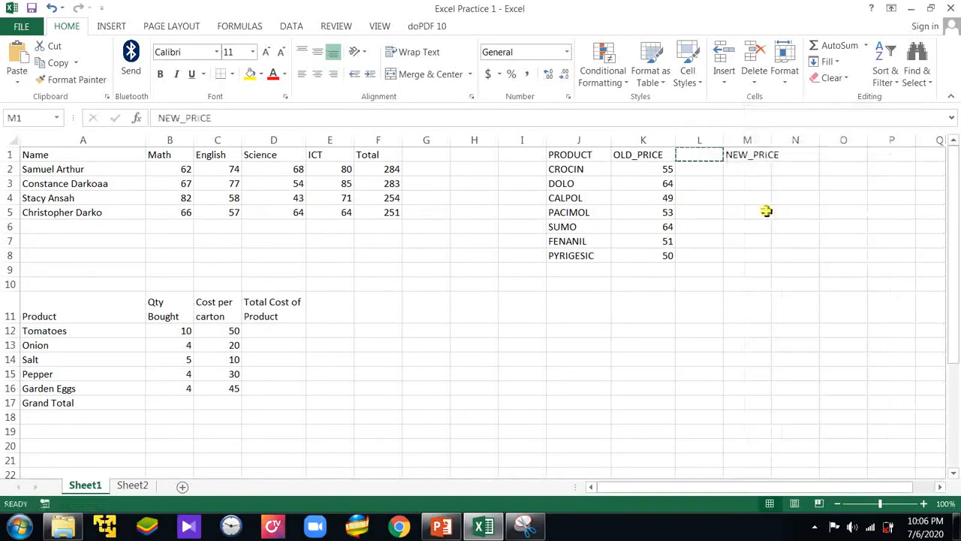
- Enter the header "Added Price" in cell L1
click(700, 154)
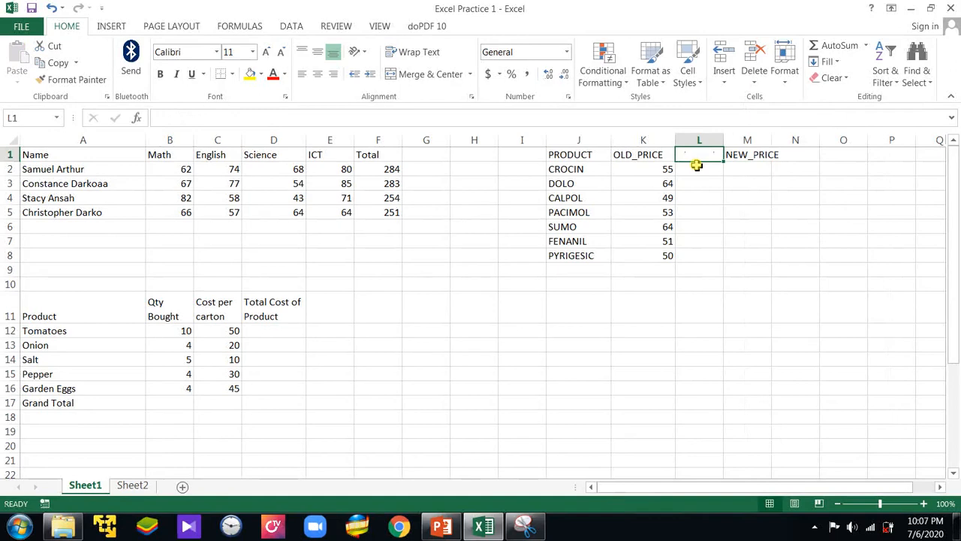
text(Added)
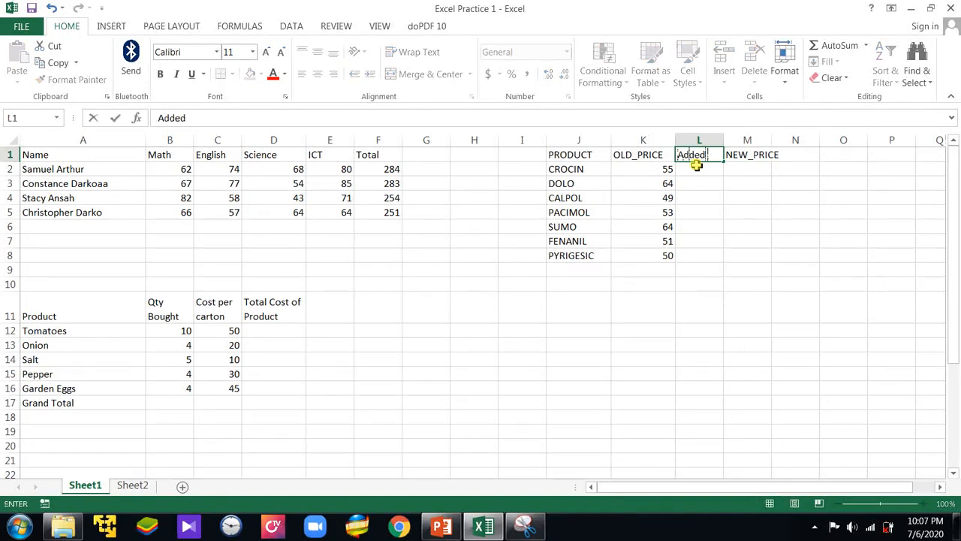
text( Price)
click(700, 194)
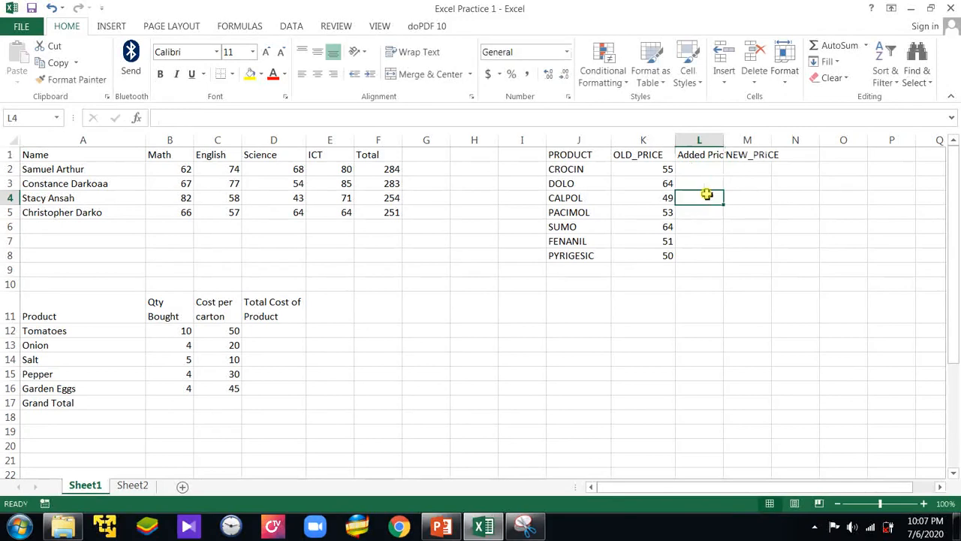
click(709, 156)
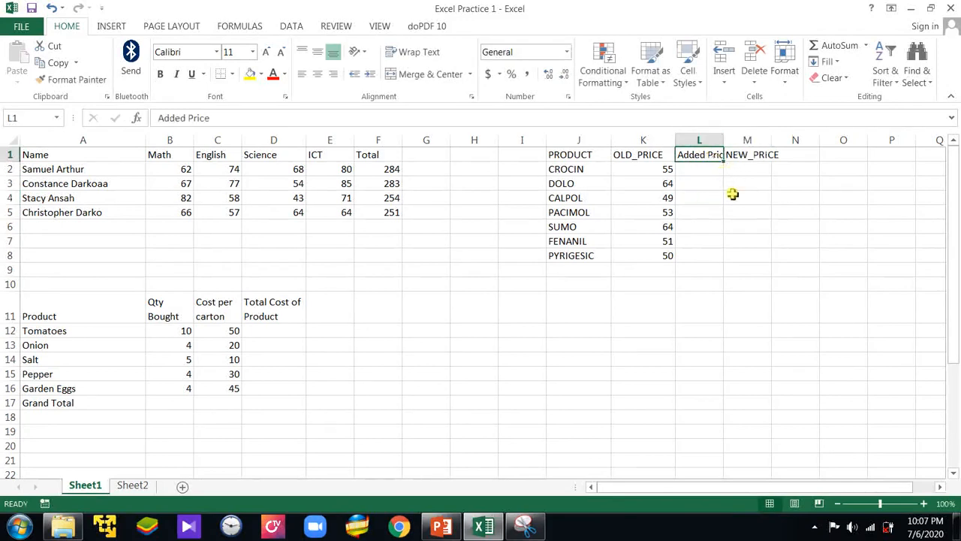
click(704, 172)
click(706, 185)
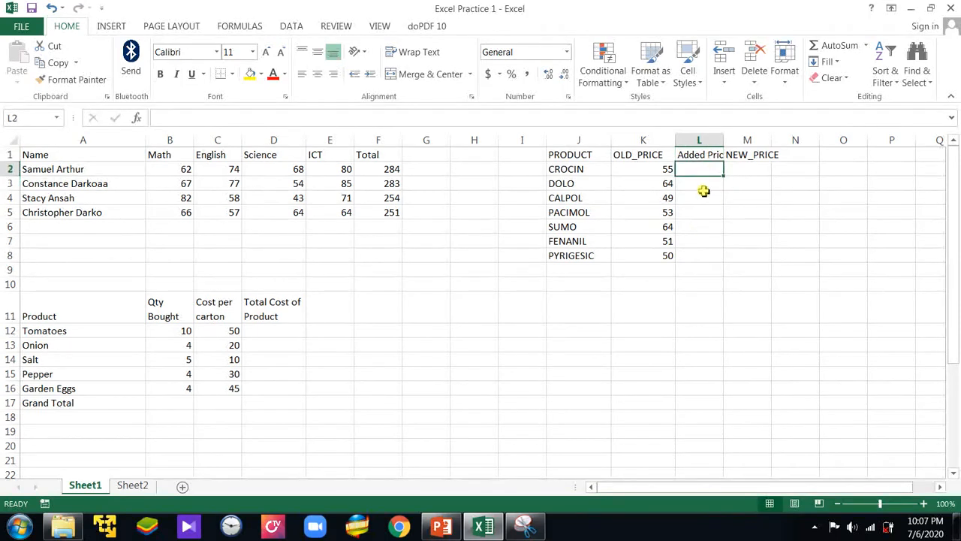
click(702, 196)
click(703, 212)
click(706, 173)
click(716, 227)
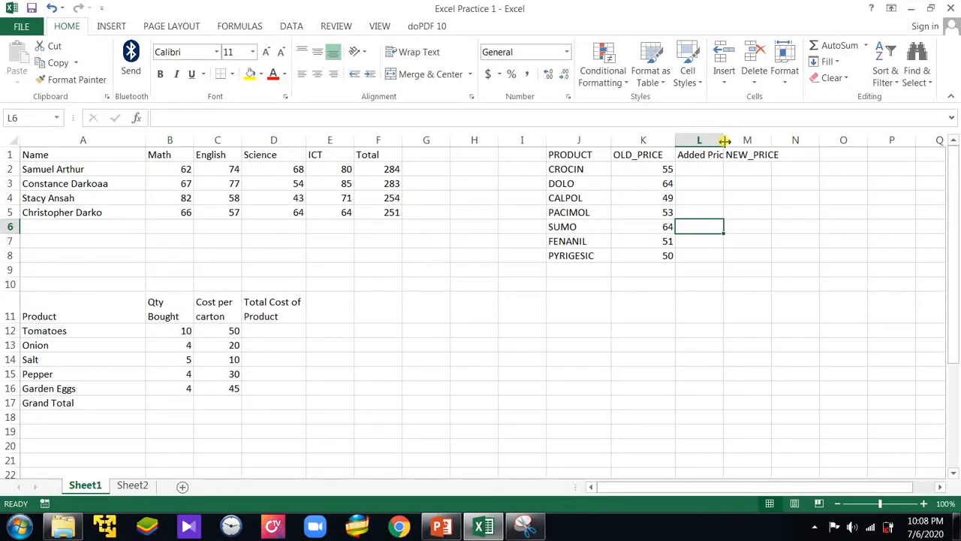
- Widen column L to fit the Added Price header and shrink it back to about its former width
drag(724, 141, 747, 138)
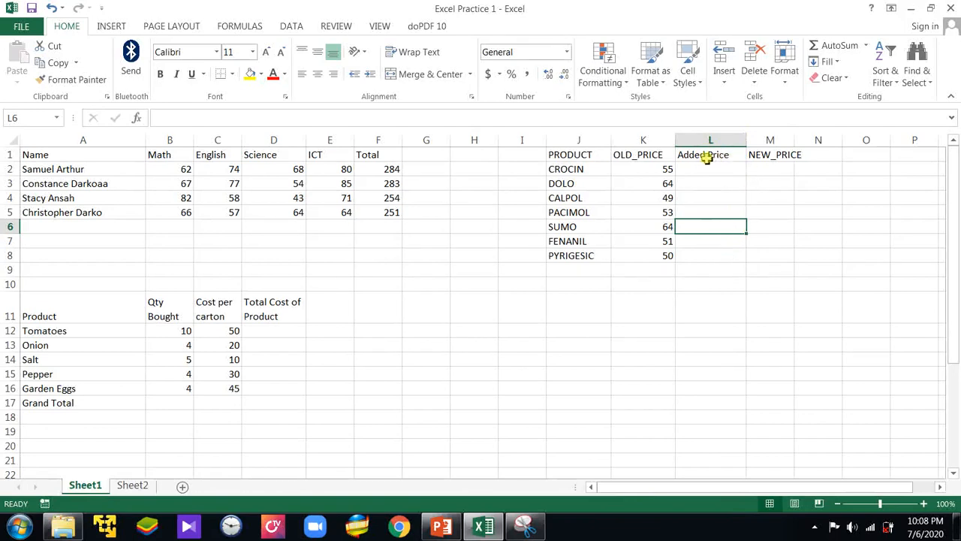
drag(747, 140, 724, 138)
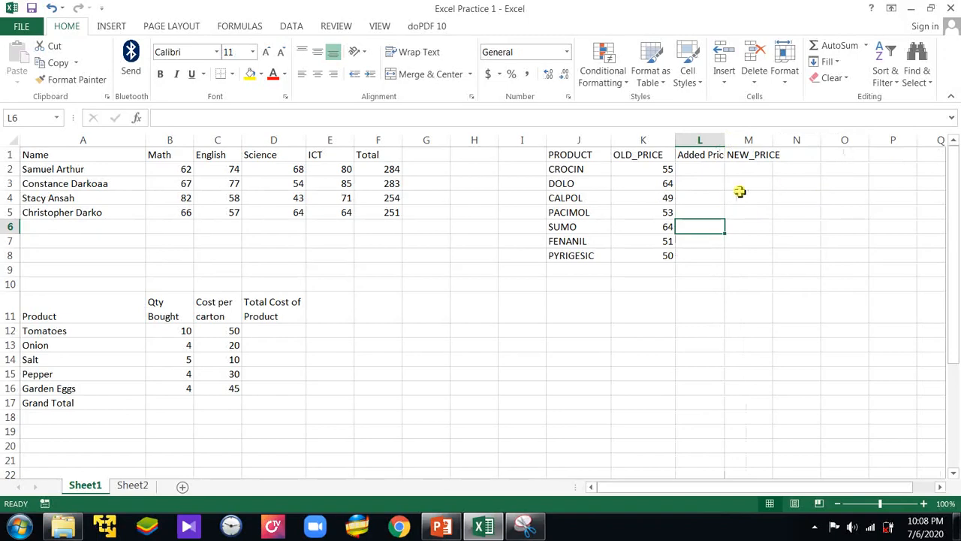
- Wrap the text of the Added Price header in cell L1
click(700, 155)
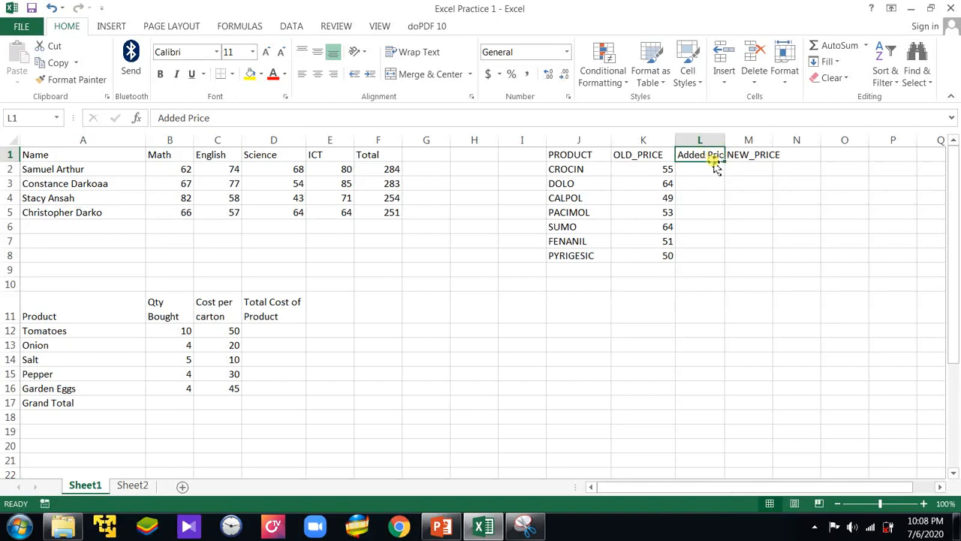
click(412, 54)
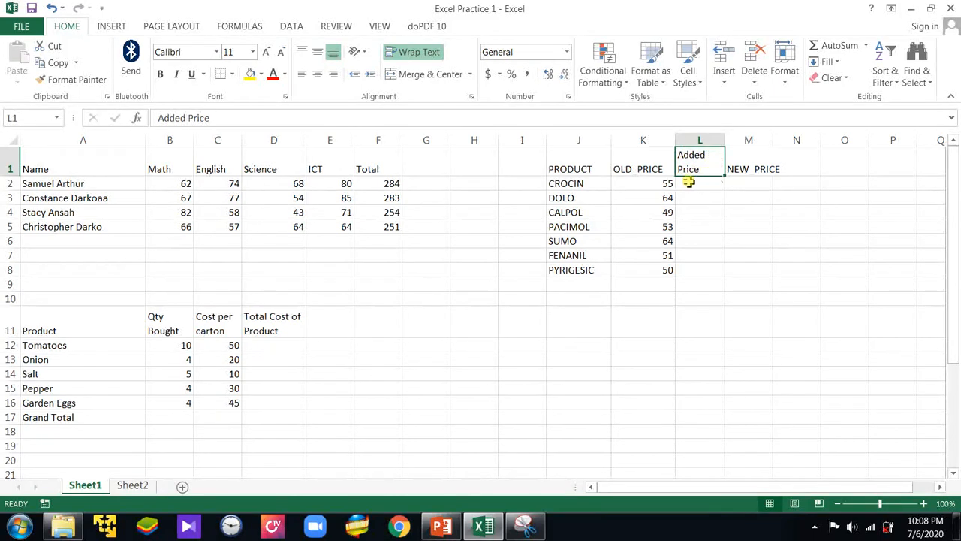
- Calculate the 5% added price for CROCIN in L2 with the formula =K2*(5/100)
click(686, 183)
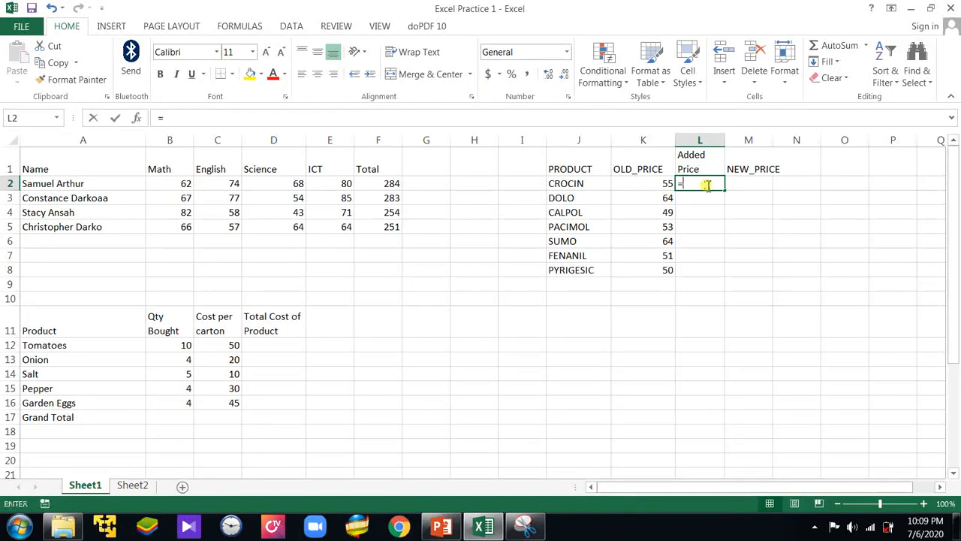
text(=)
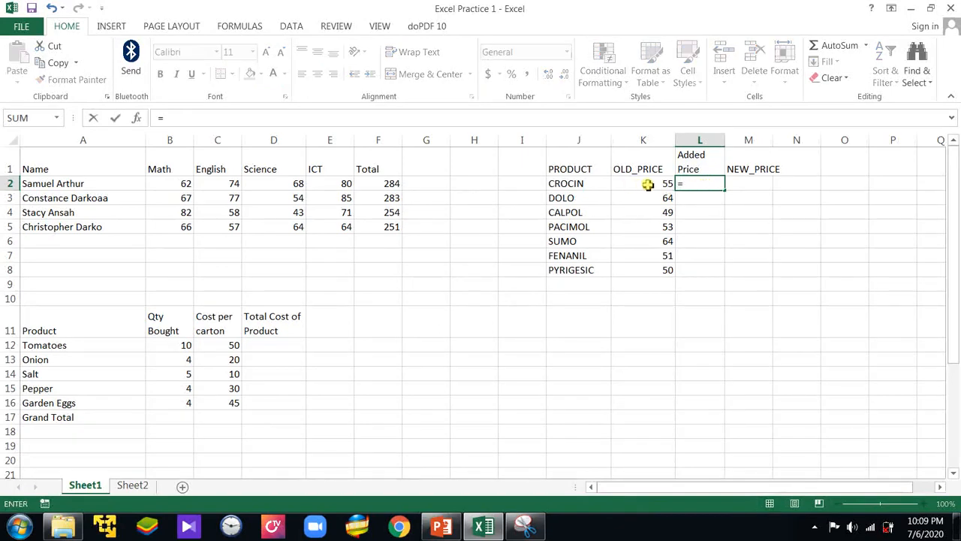
text(k)
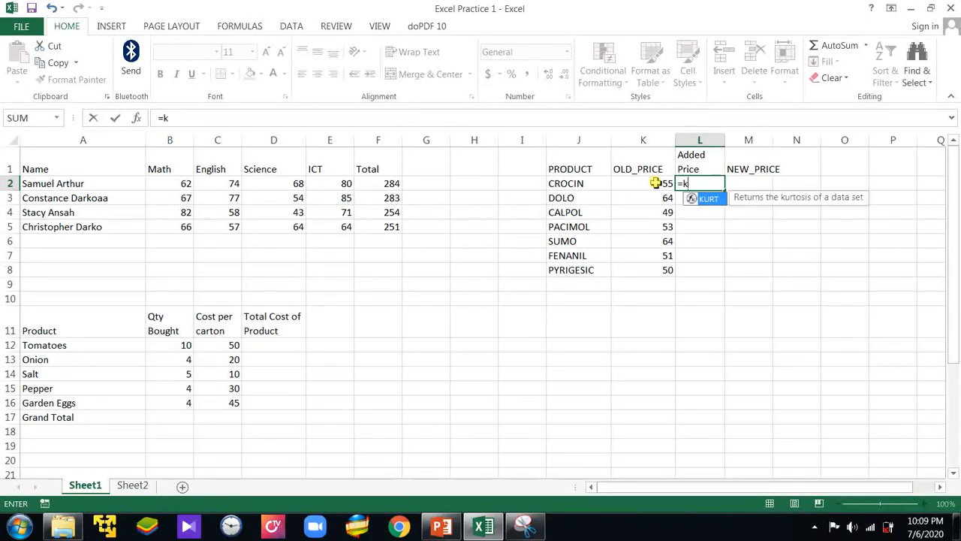
key(BackSpace)
key(Caps_Lock)
text(K)
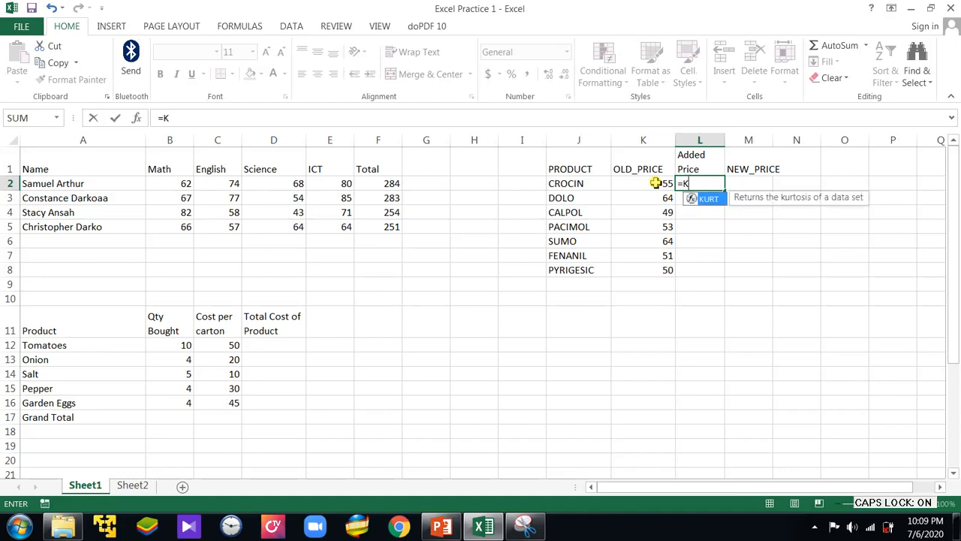
key(Caps_Lock)
text(2)
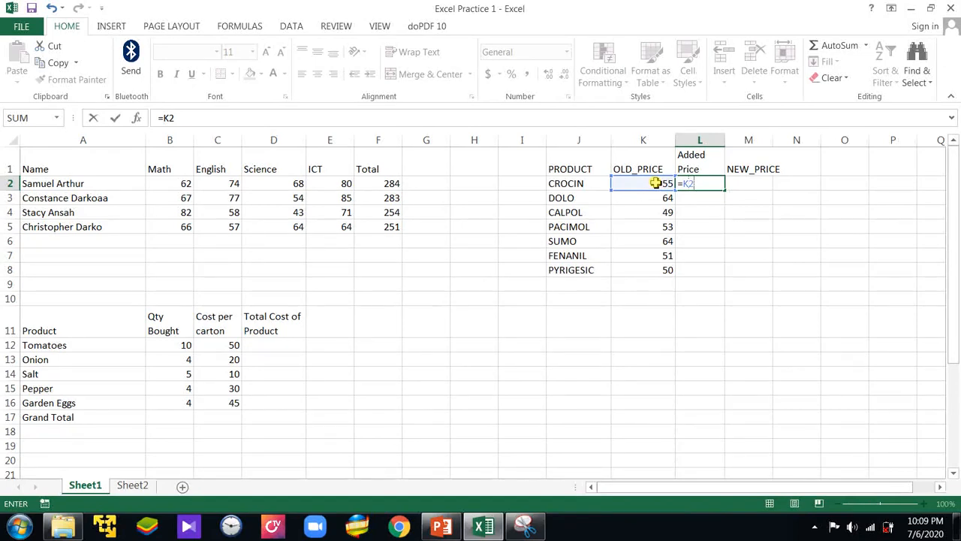
text(*)
text((5/100))
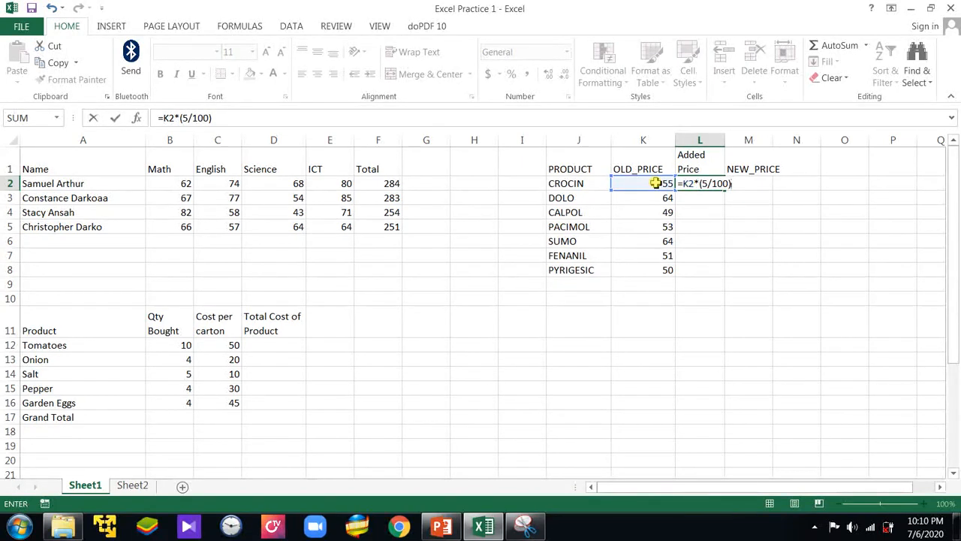
key(Return)
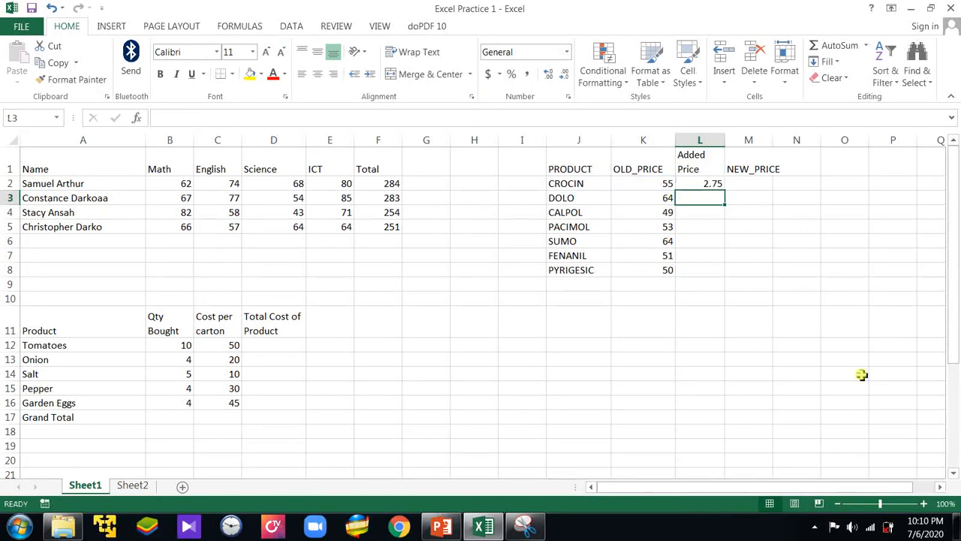
click(815, 527)
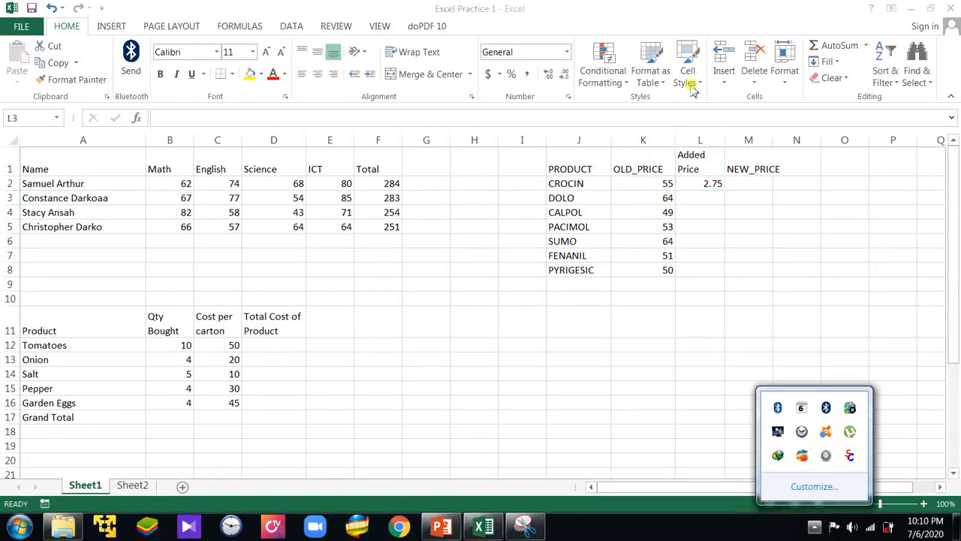
click(627, 8)
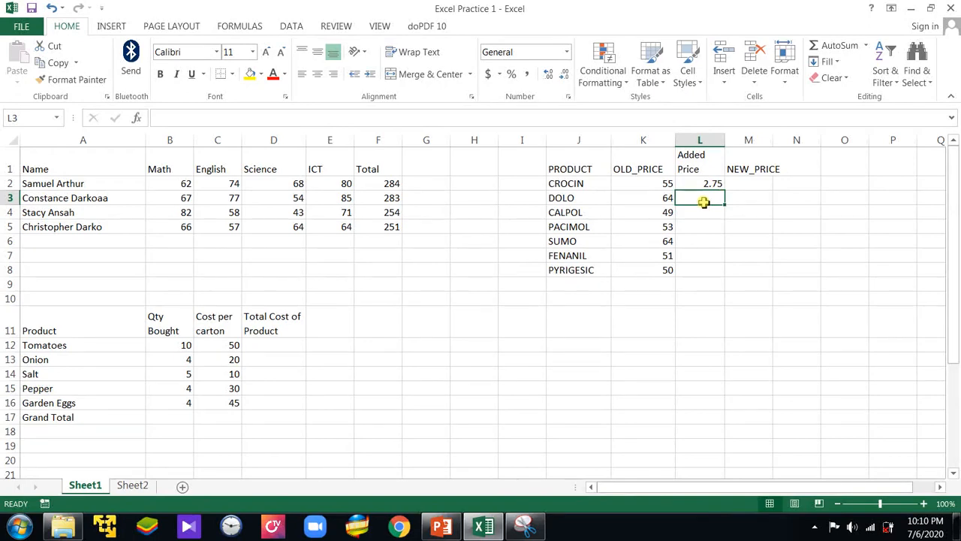
- Calculate the 5% added price for DOLO in L3 with the formula =K3*(5/100)
text(=)
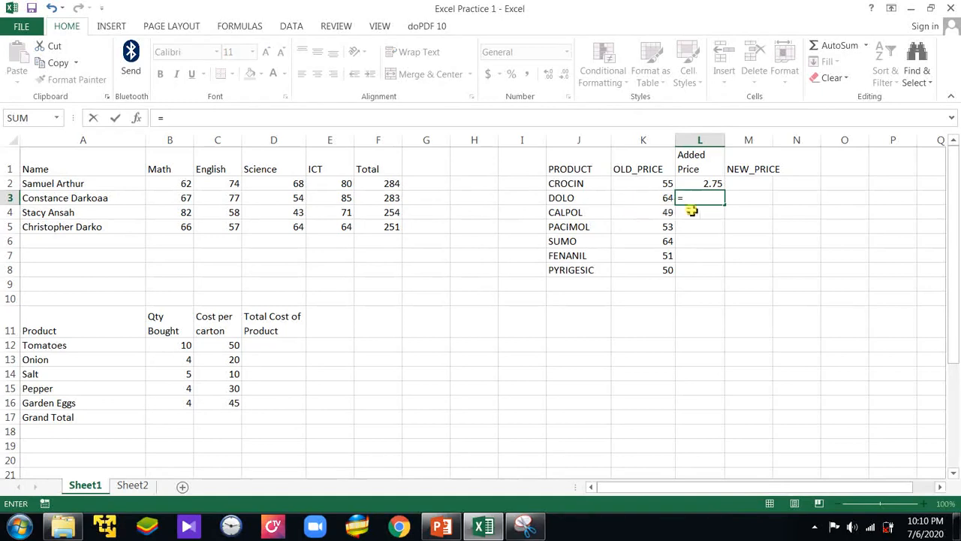
text(J3)
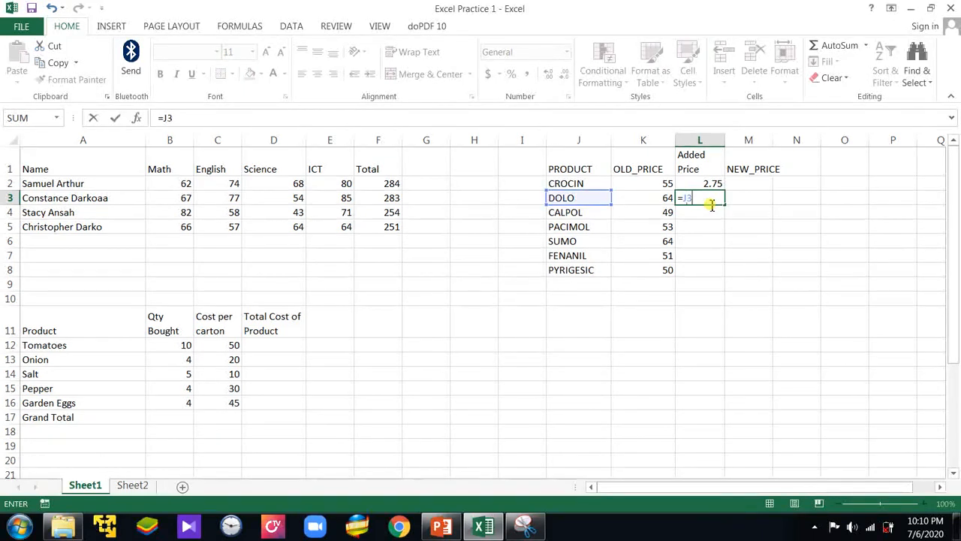
key(BackSpace)
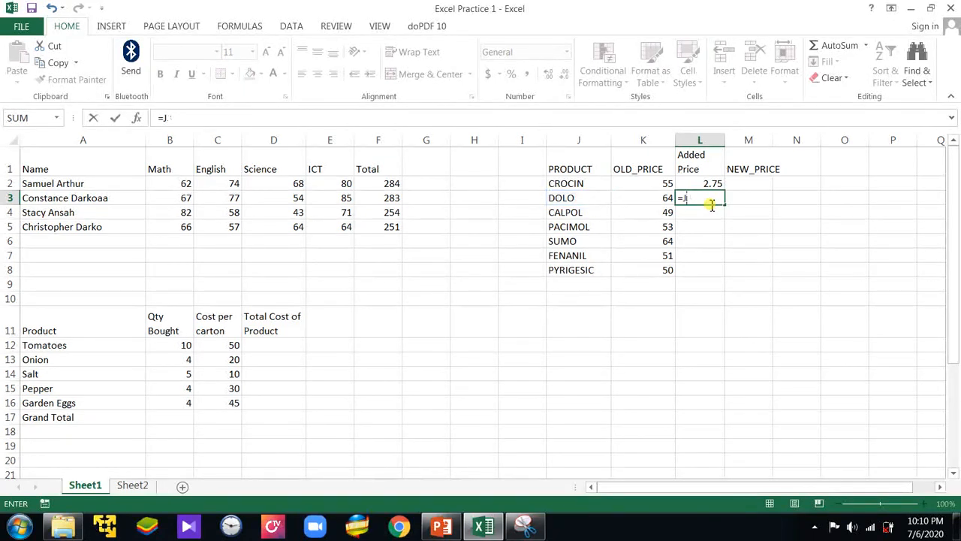
key(BackSpace)
text(K)
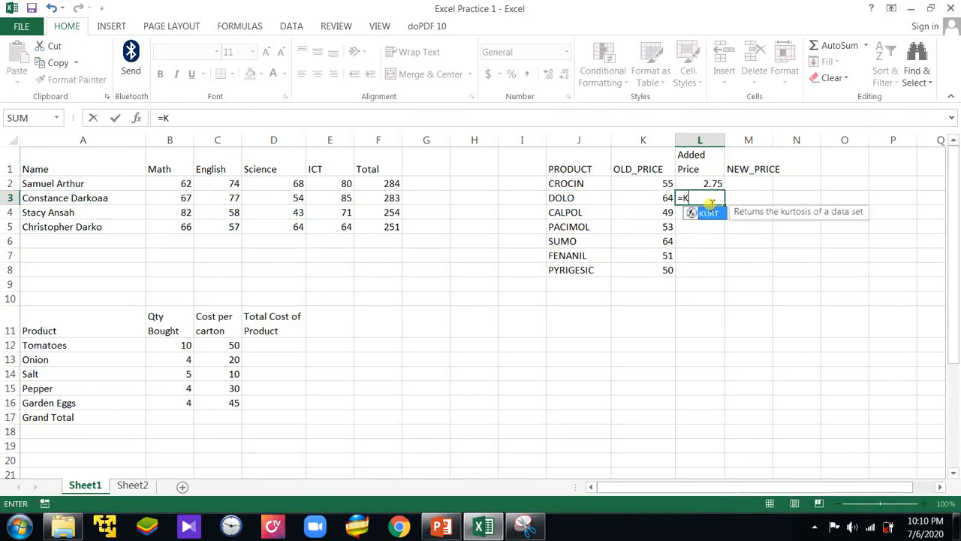
text(3)
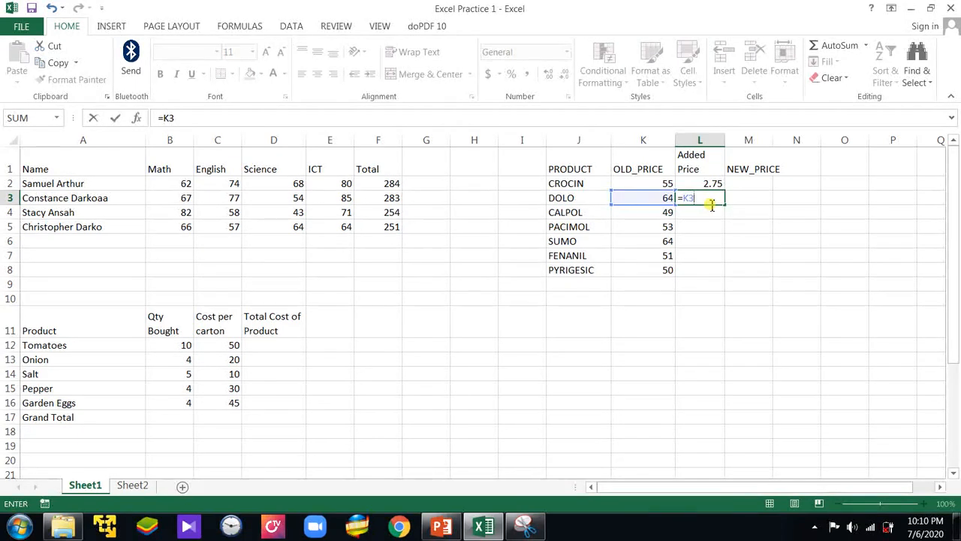
text(*(5/100))
key(Return)
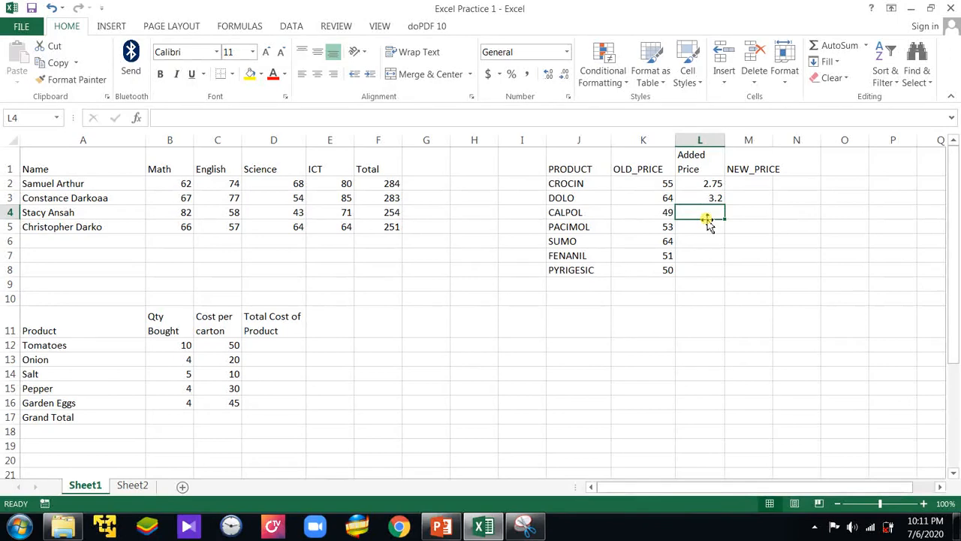
- Calculate the 5% added price for CALPOL in L4 with the formula =K4*0.05
text(=)
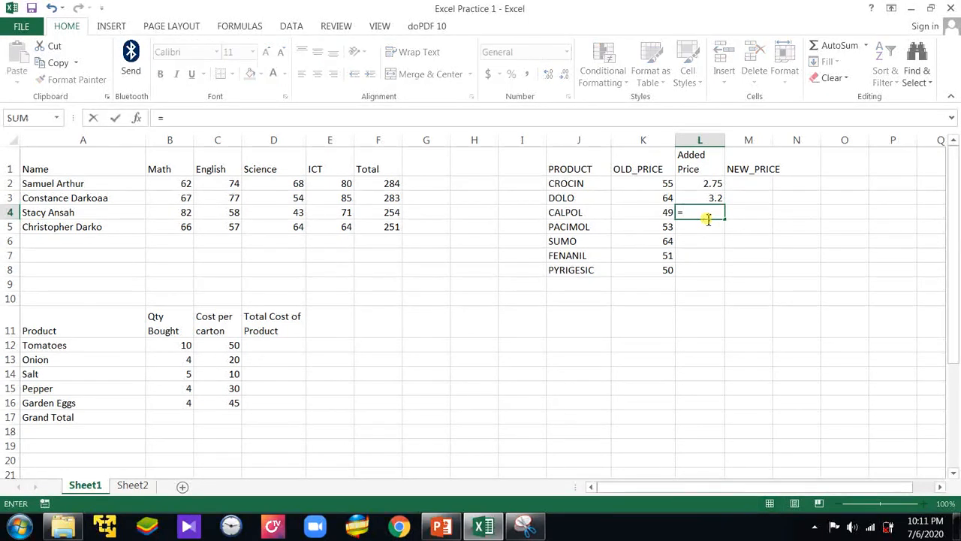
text(K)
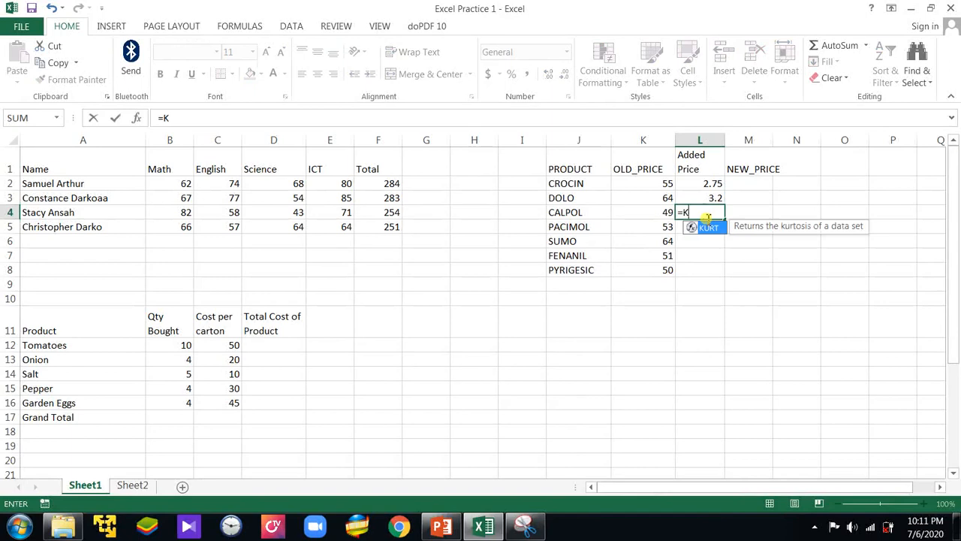
text(4*)
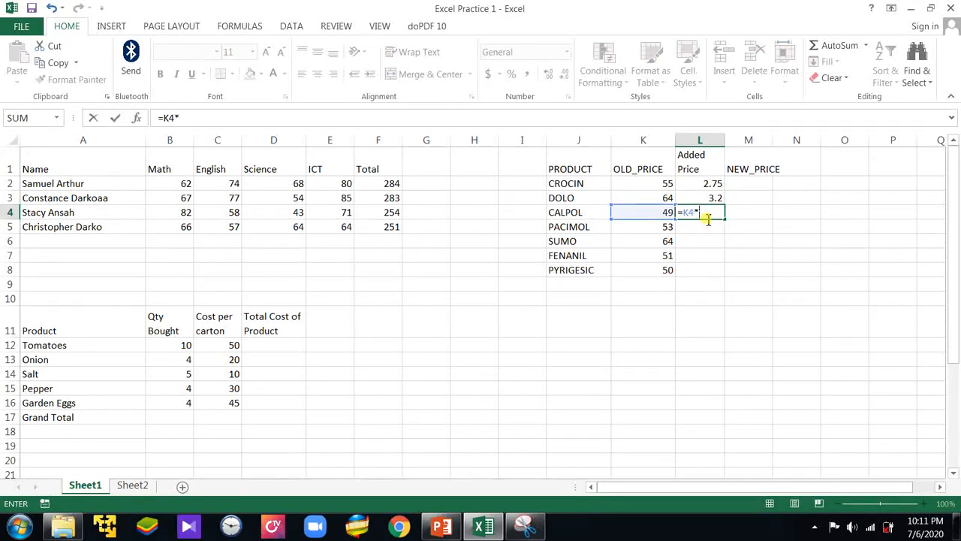
text(0.05)
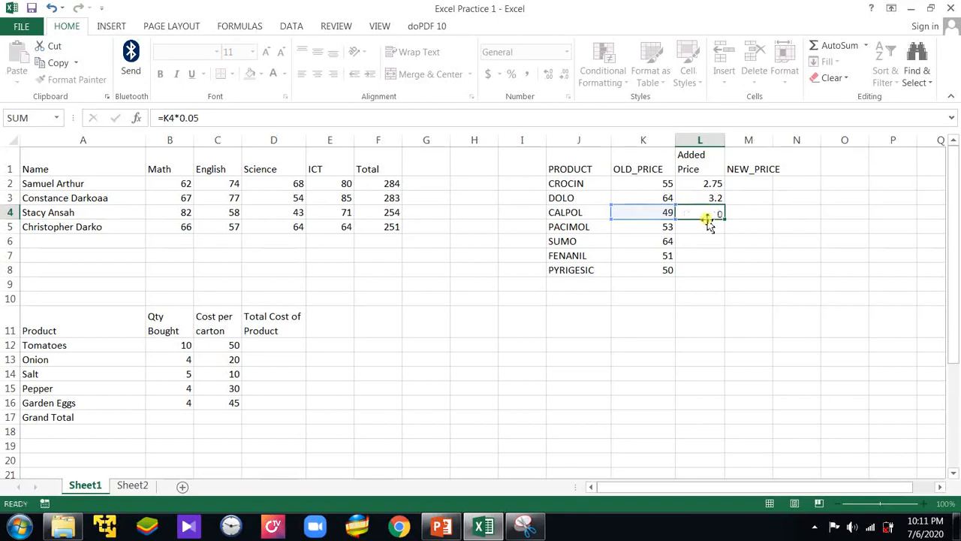
key(Return)
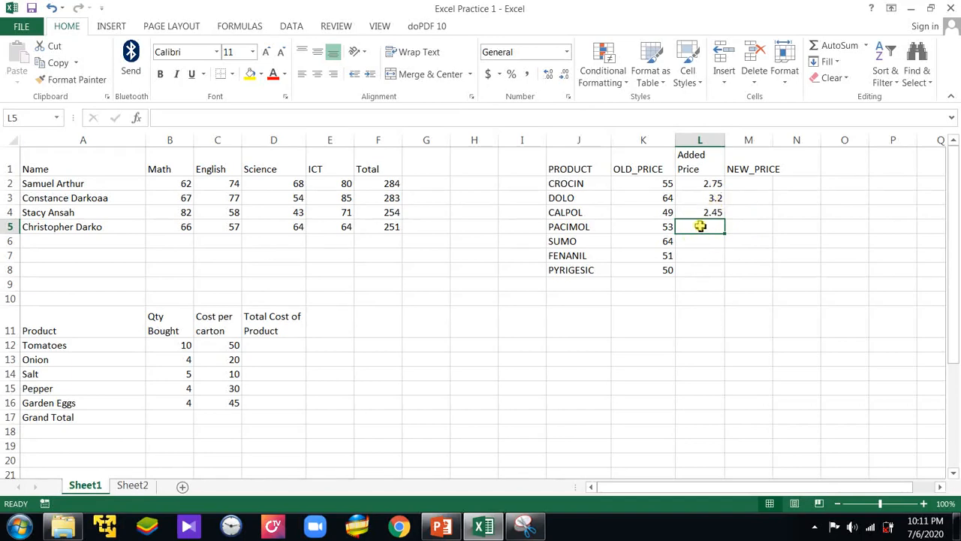
- Calculate the 5% added price for PACIMOL in L5 with the formula =K5*0.05
text(=)
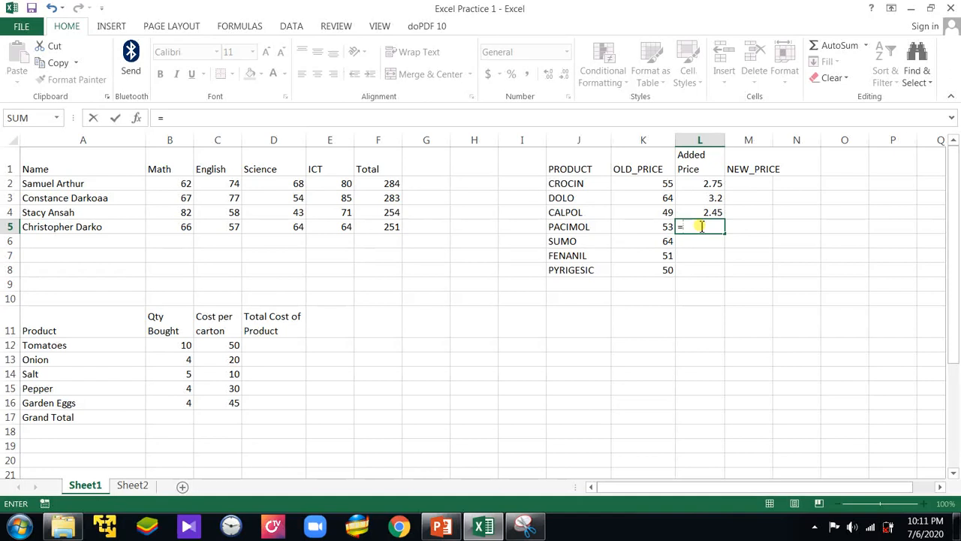
text(K)
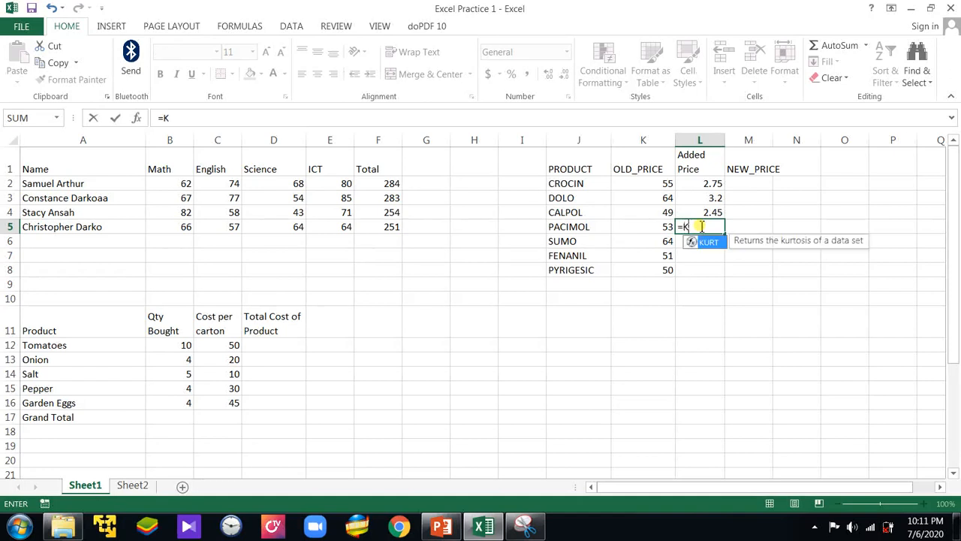
text(5*0.05)
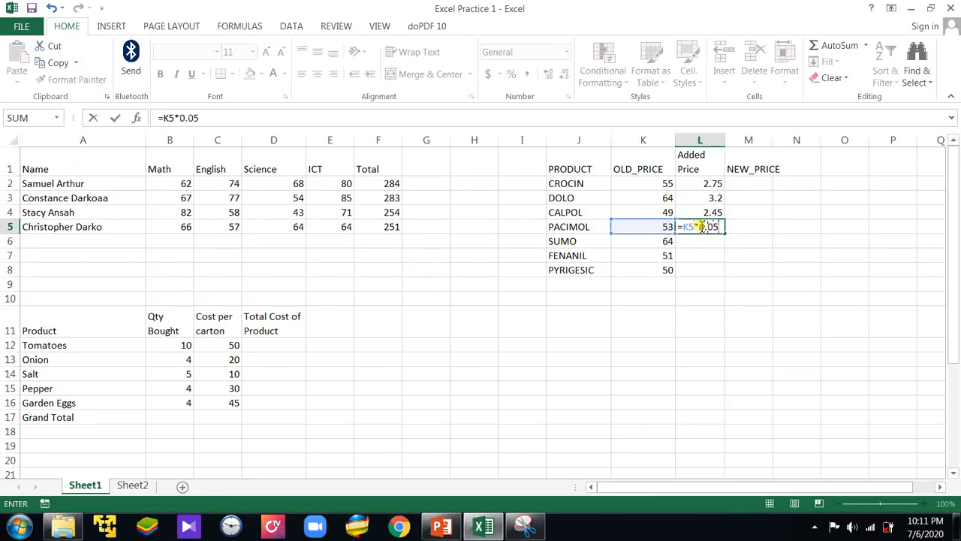
key(Return)
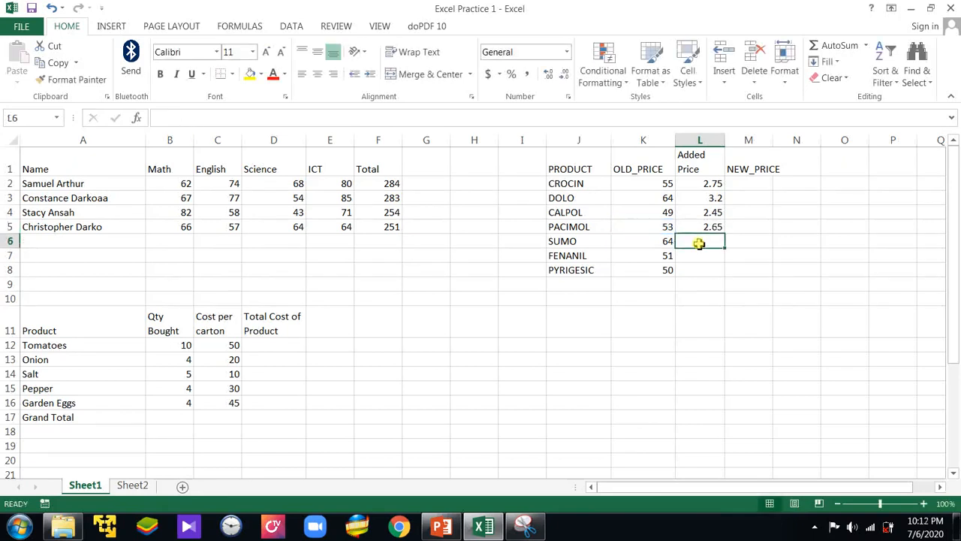
- Calculate the 5% added price for SUMO in L6 with the formula =K6*0.05
text(=)
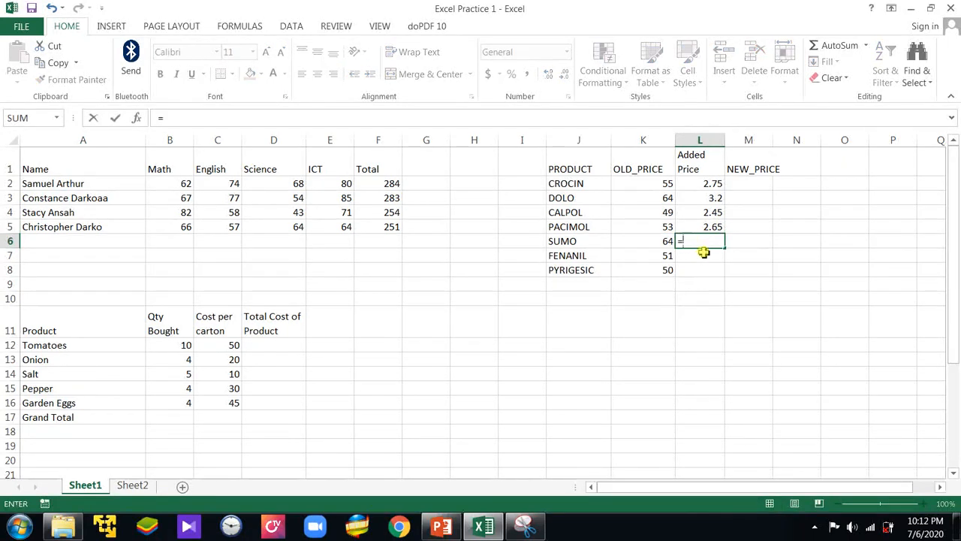
text(6)
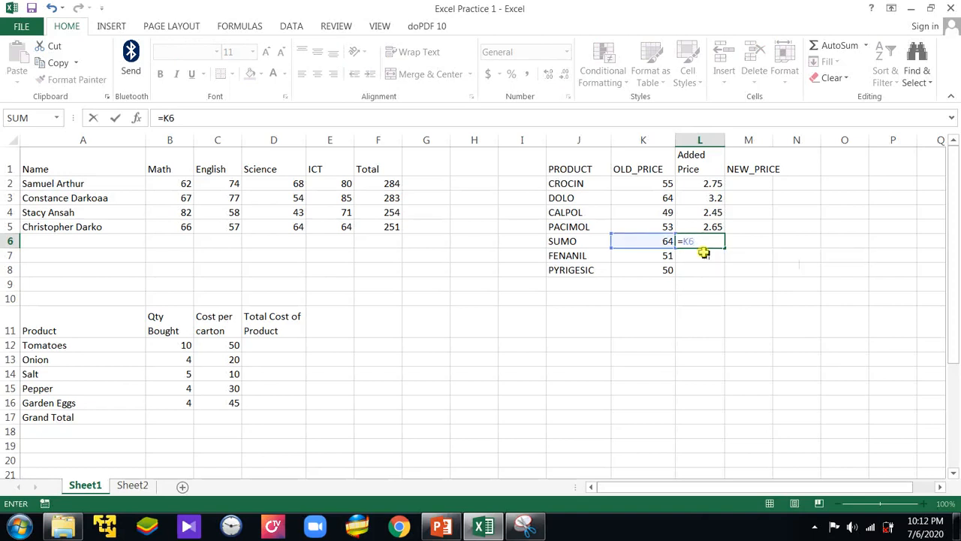
text(*0.05)
key(Return)
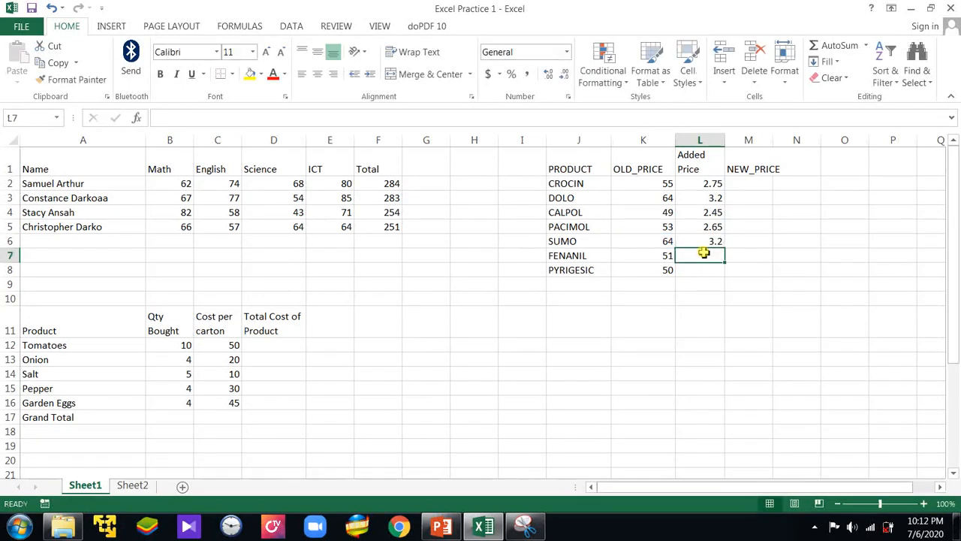
- Calculate the 5% added price for FENANIL in L7 with the formula =K7*0.05
text(K7)
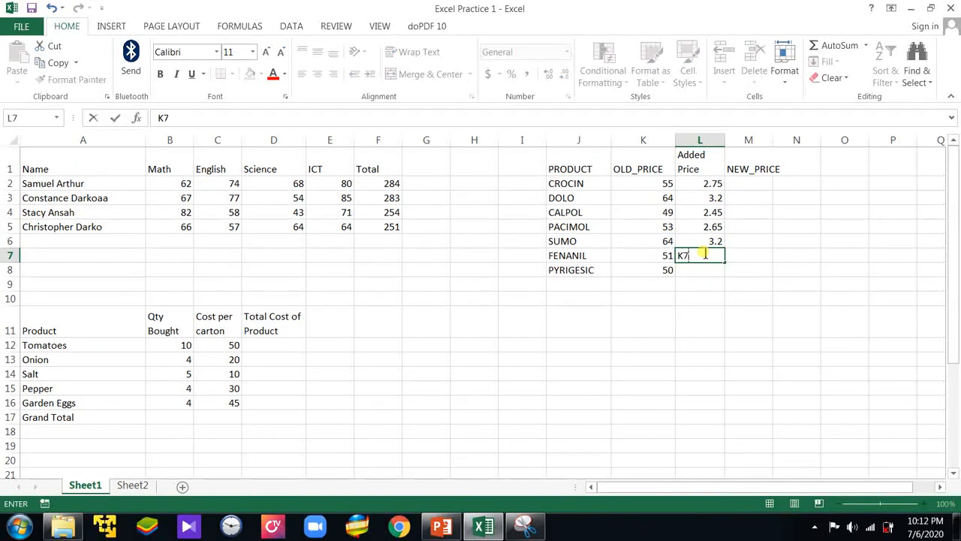
text(*0.05)
key(Return)
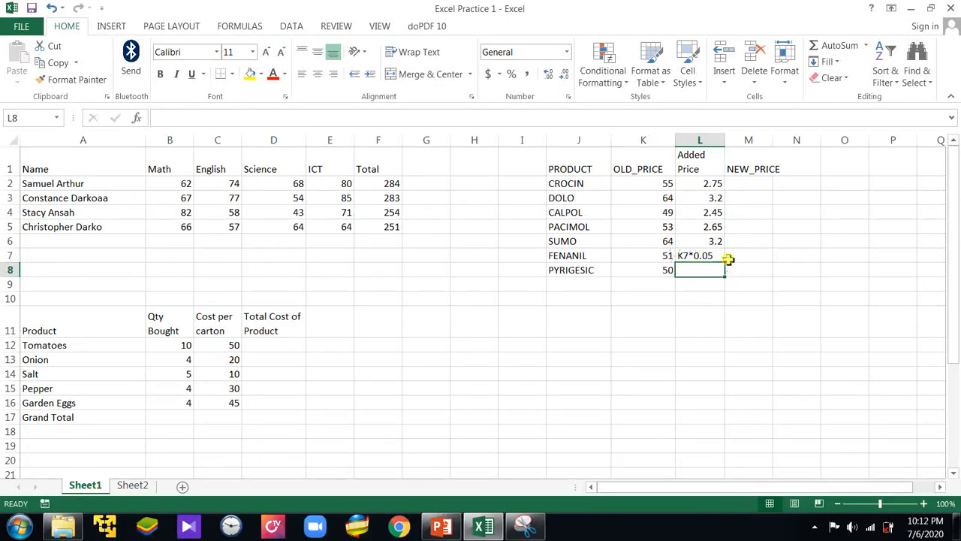
double_click(680, 256)
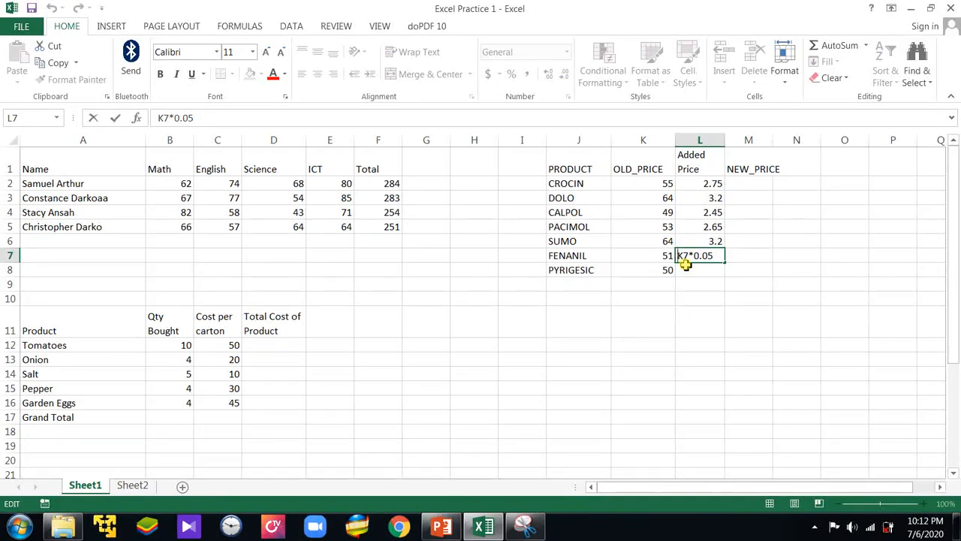
text(=)
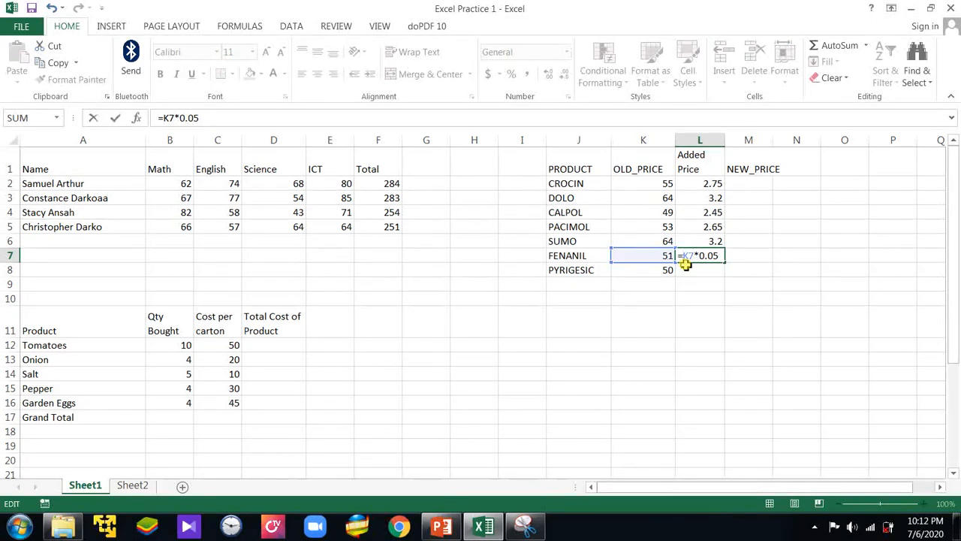
key(Return)
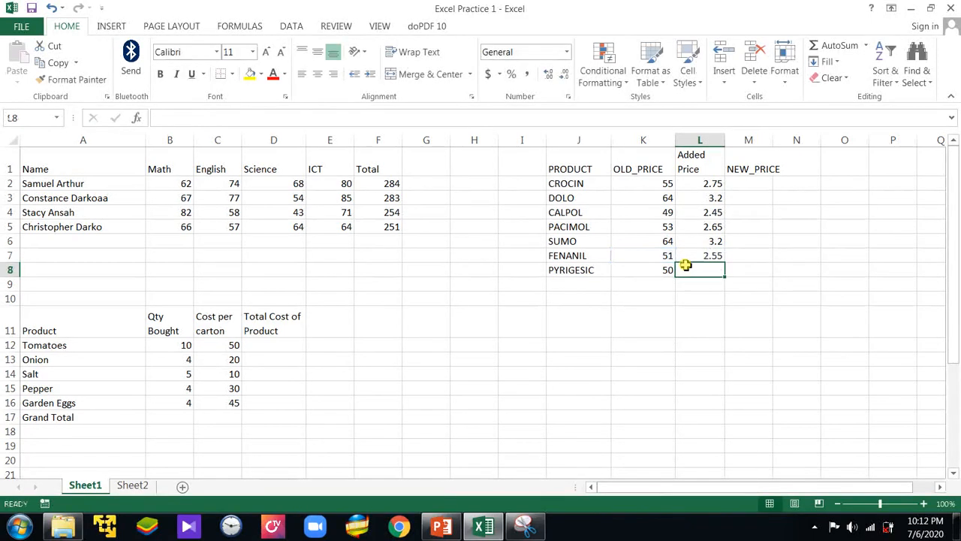
- Calculate the 5% added price for PYRIGESIC in L8 with the formula =K8*0.05
text(=K)
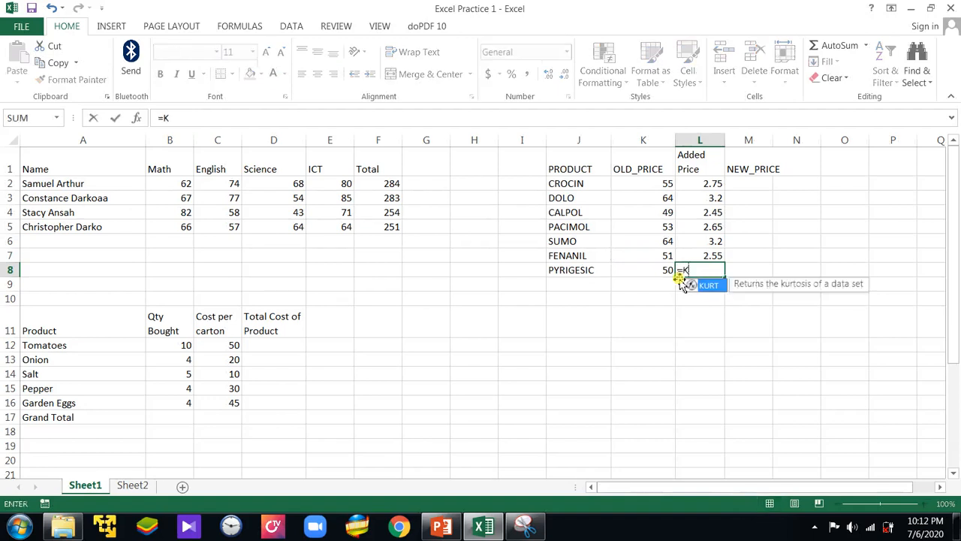
text(8)
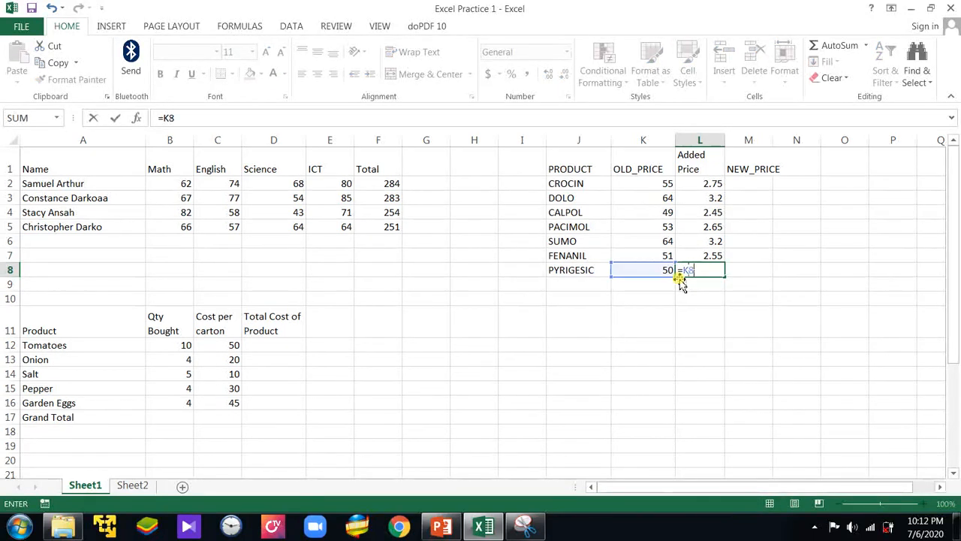
text(*0.05)
key(Return)
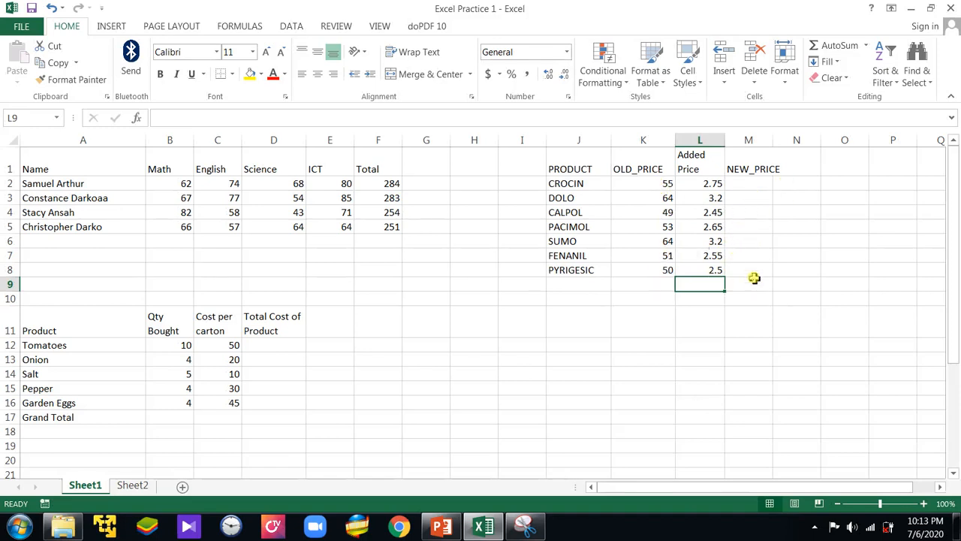
- Calculate the new price for CROCIN in M2 by adding old and added price with the formula =K2+L2
click(743, 184)
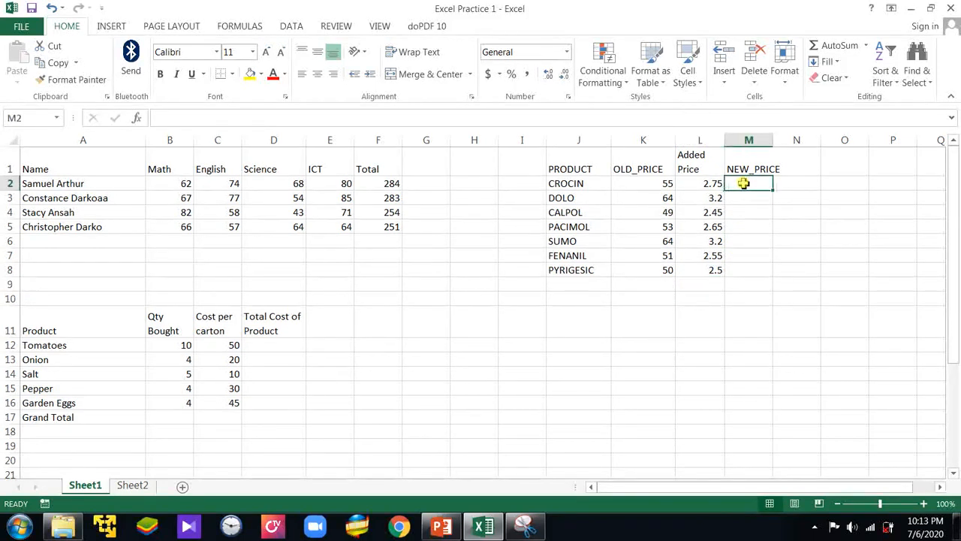
text(=)
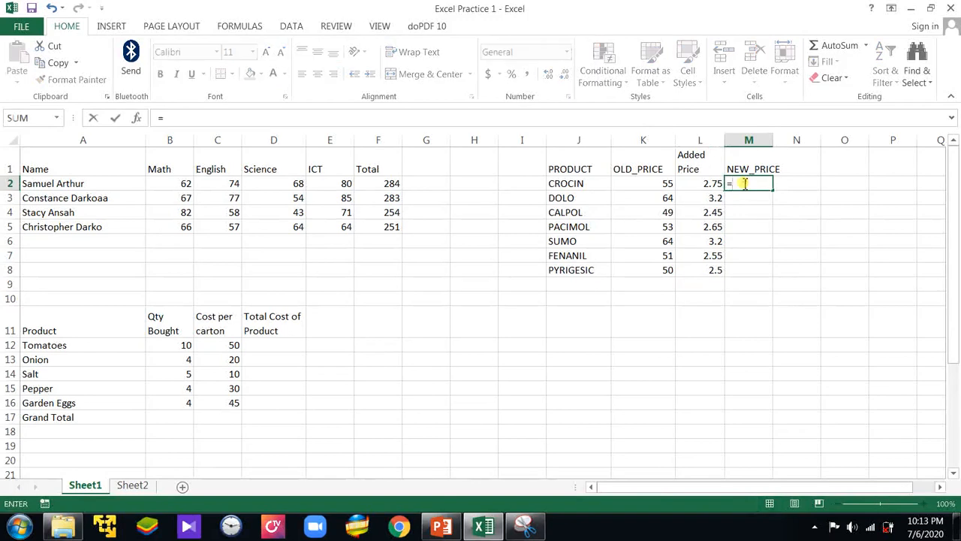
text(K)
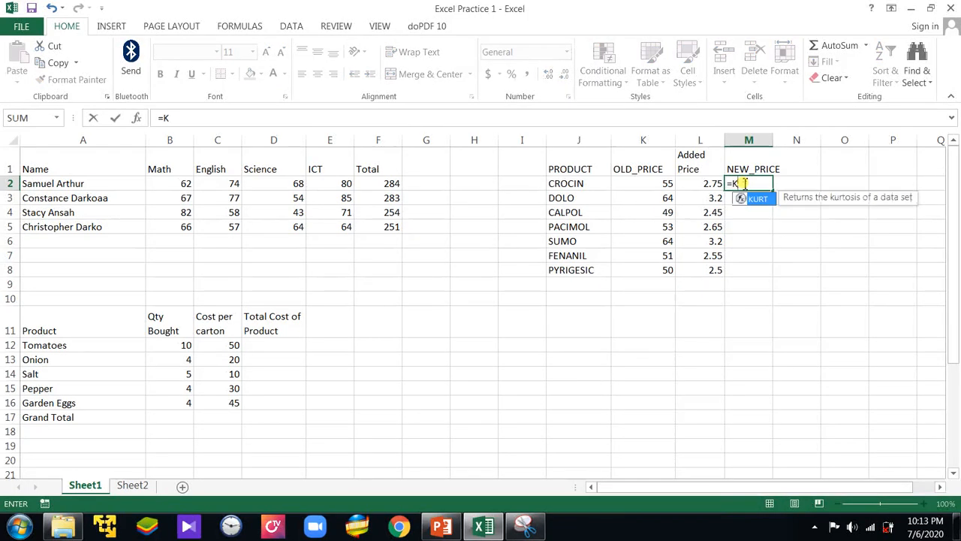
text(2)
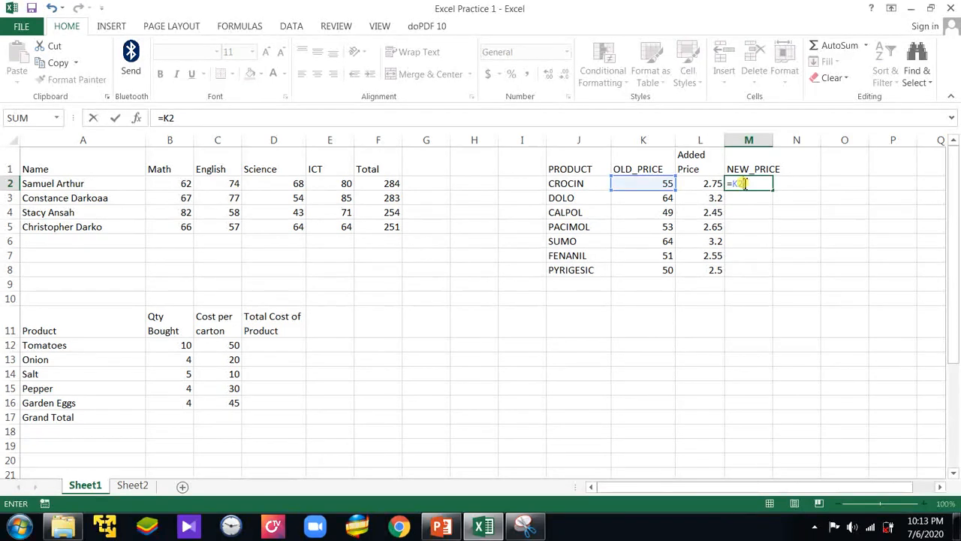
text(+L2)
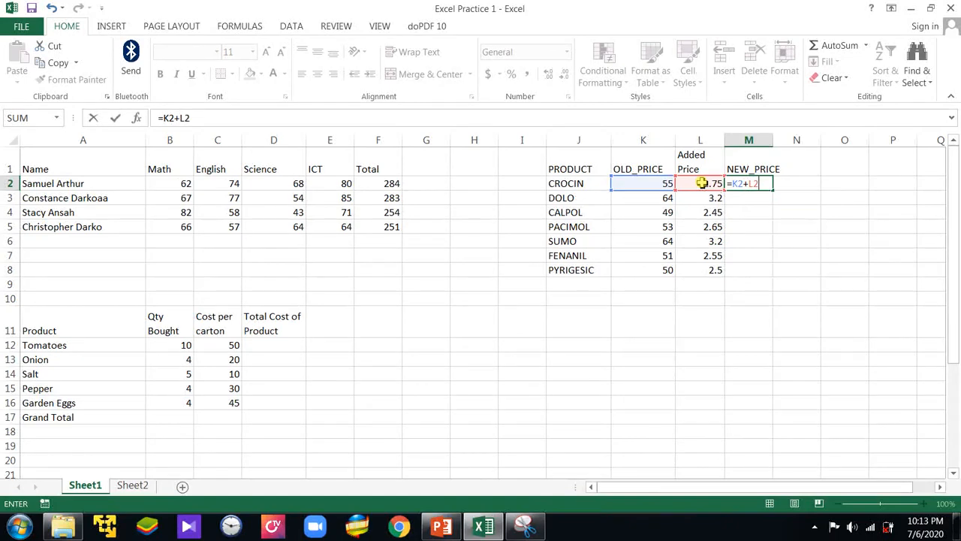
key(Return)
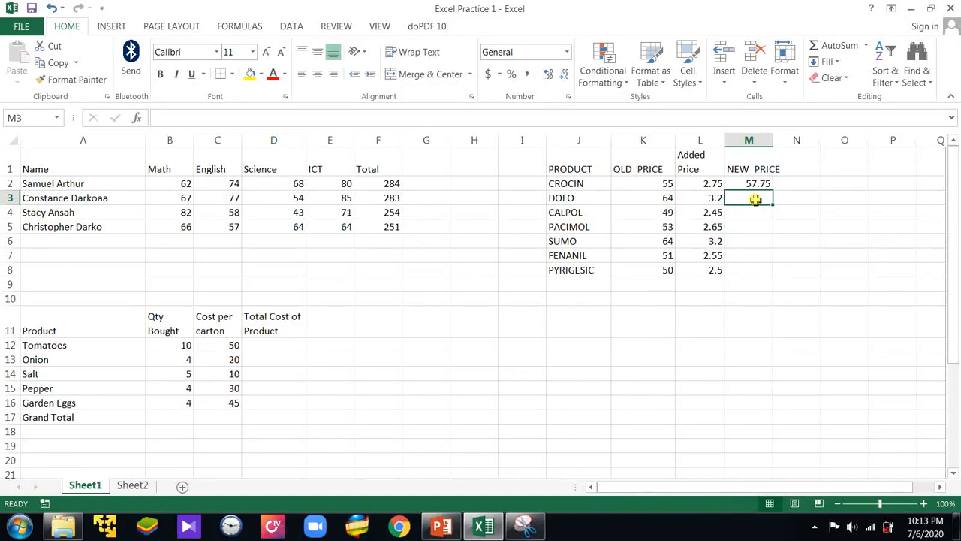
- Calculate the new price for DOLO in M3 with the formula =K3+L3
text(K)
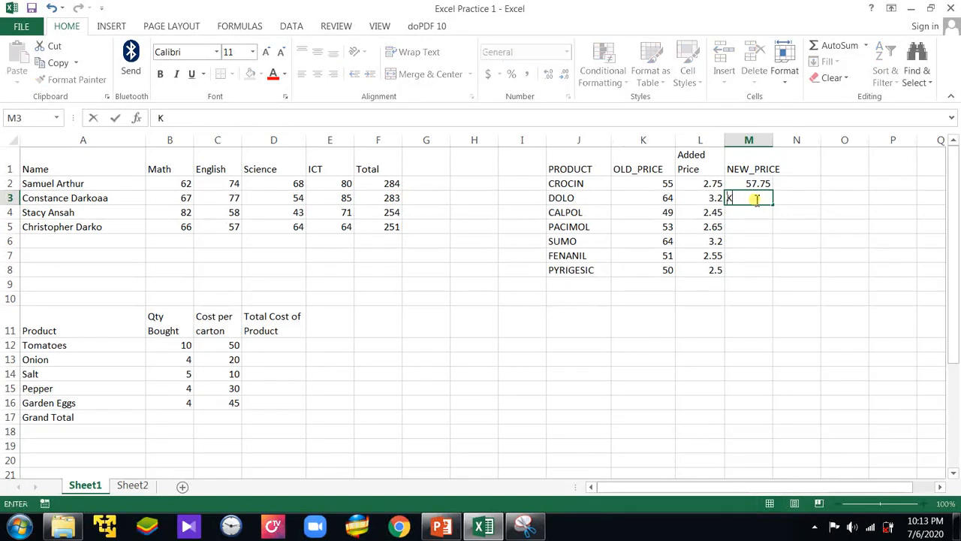
text(3+L3)
key(Return)
click(725, 198)
double_click(725, 197)
text(=)
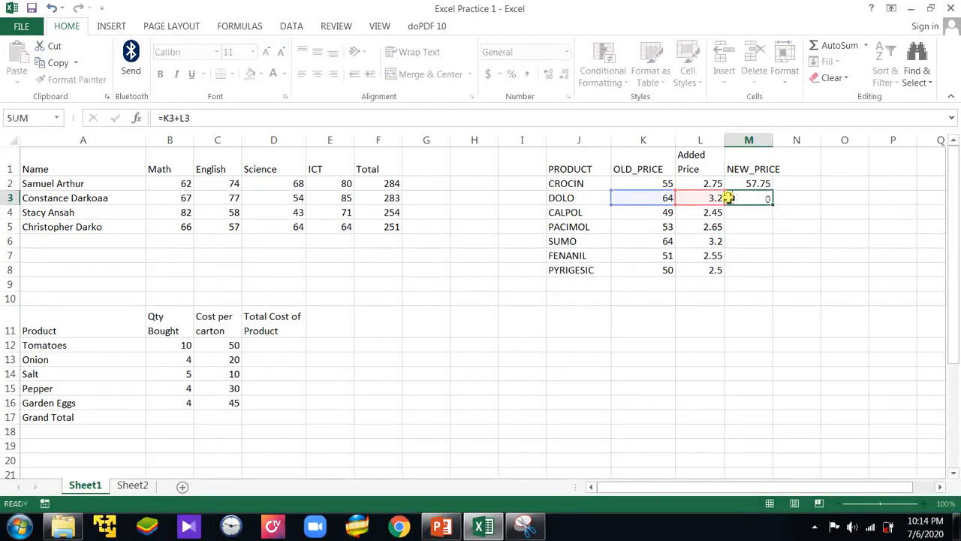
key(Return)
- Calculate the new price for CALPOL in M4 with the formula =K4+L4
key(BackSpace)
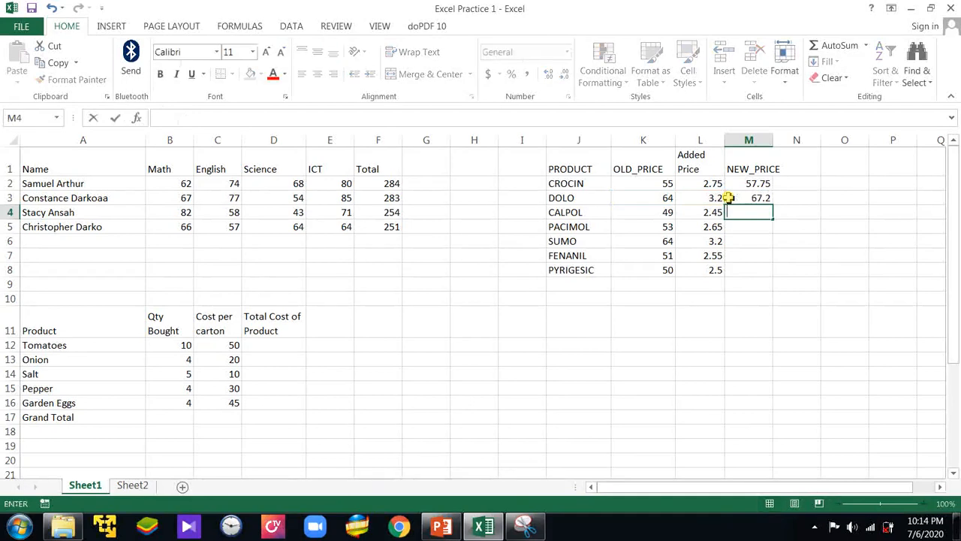
text(=)
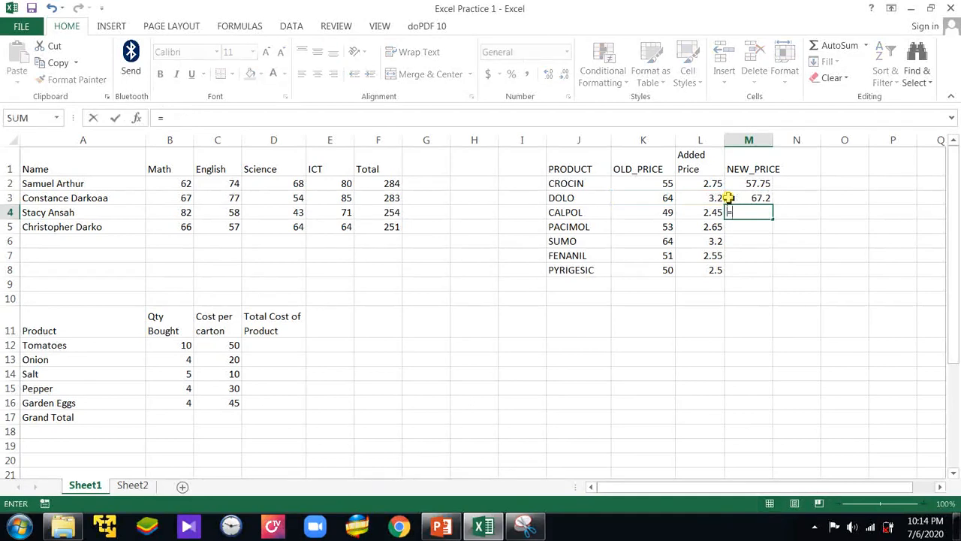
text(K4)
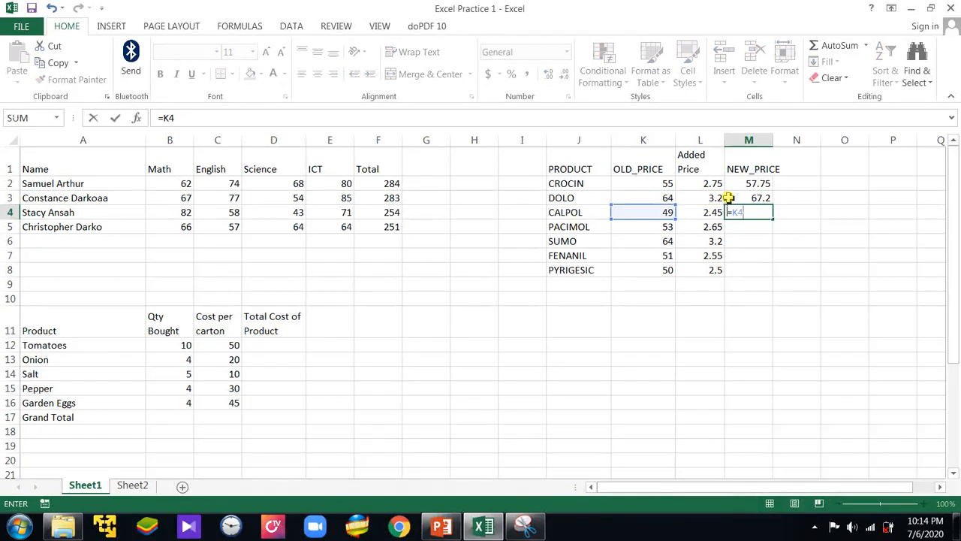
text(+L4)
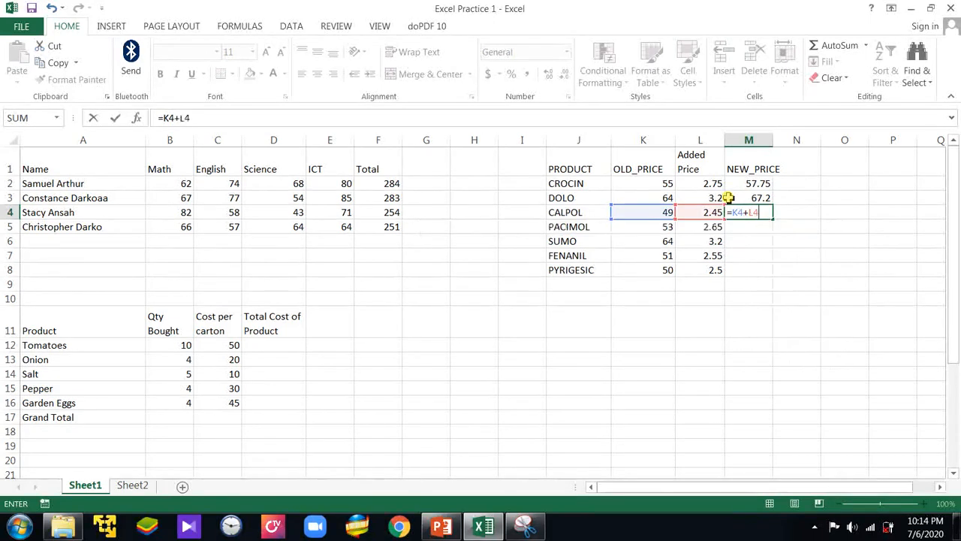
key(Return)
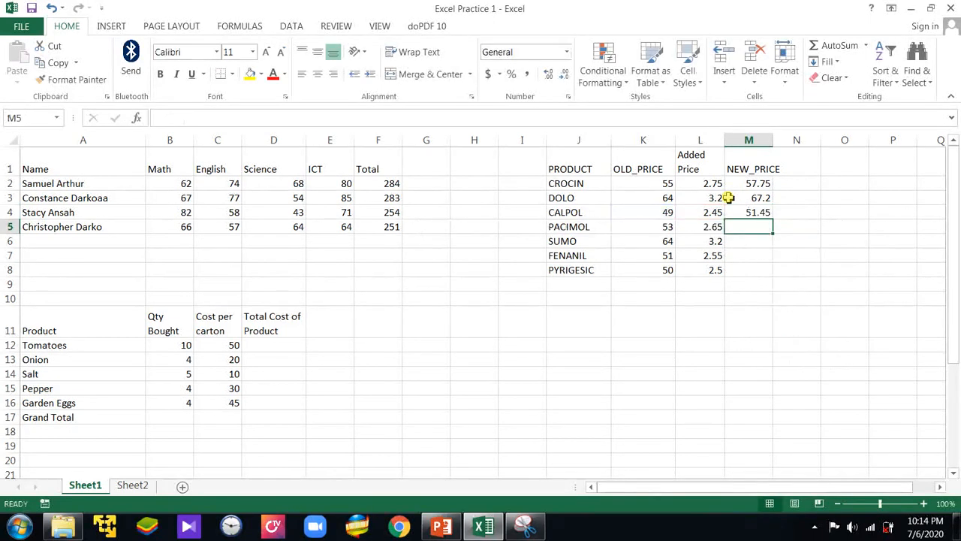
- Calculate the new price for PACIMOL in M5 with the formula =K5+L5
text(K5+L5)
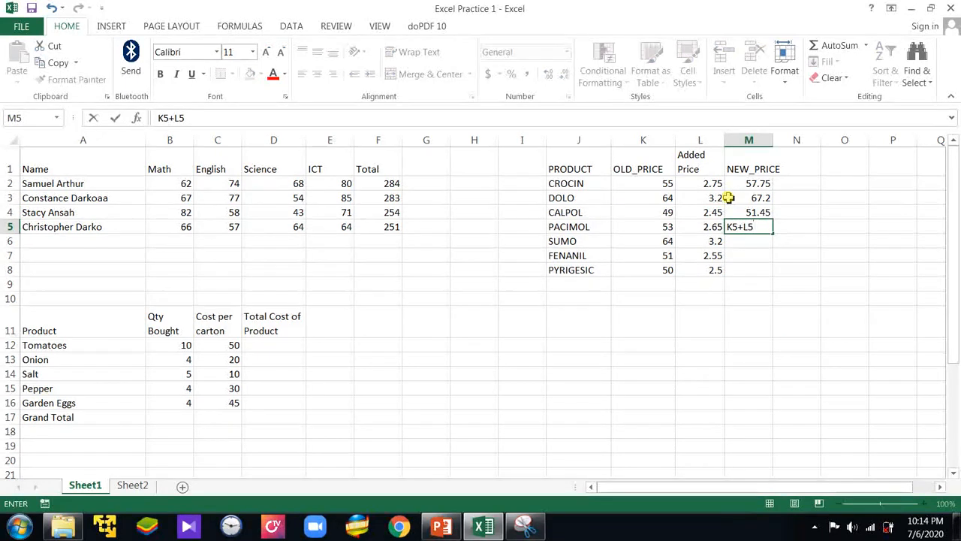
key(Return)
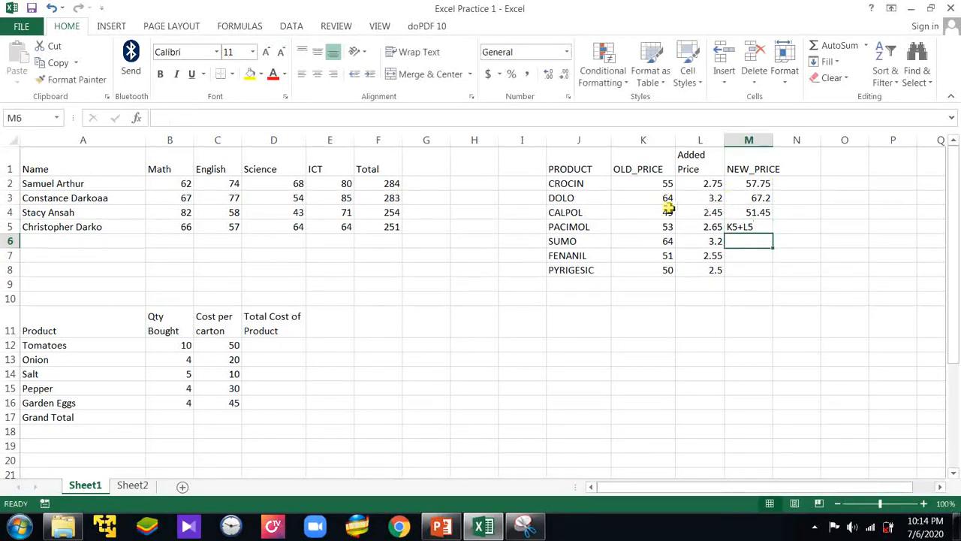
double_click(727, 225)
text(=)
key(Return)
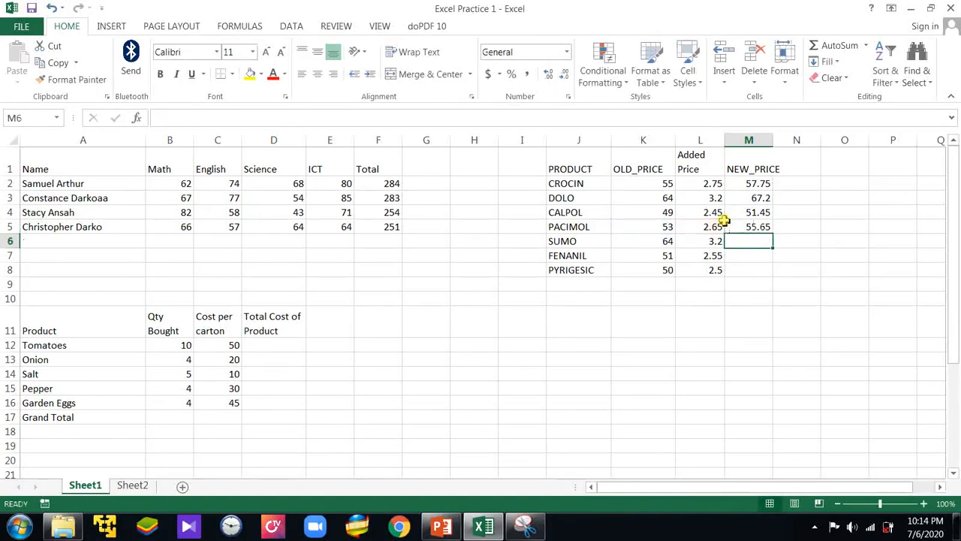
- Calculate the new price for SUMO in M6 with the formula =K6+L6
text(=K)
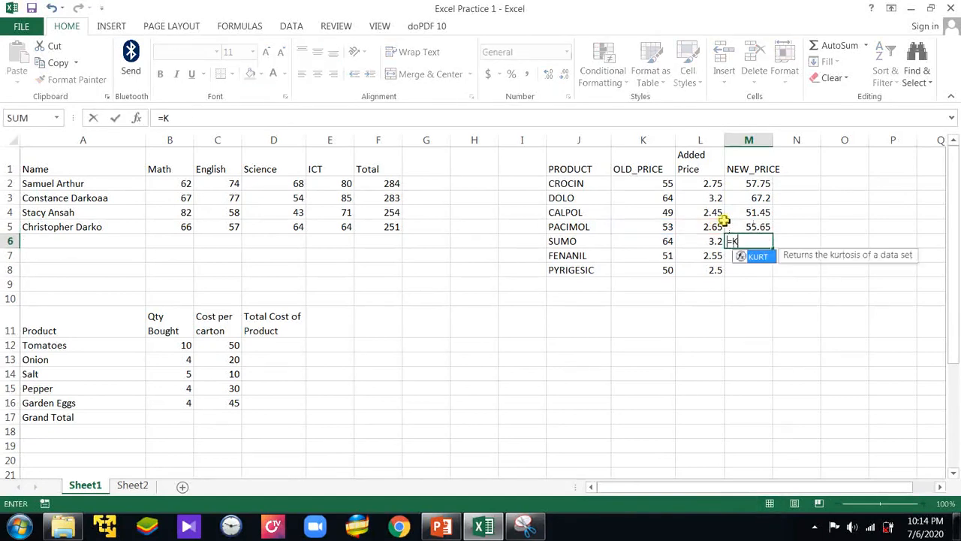
text(6)
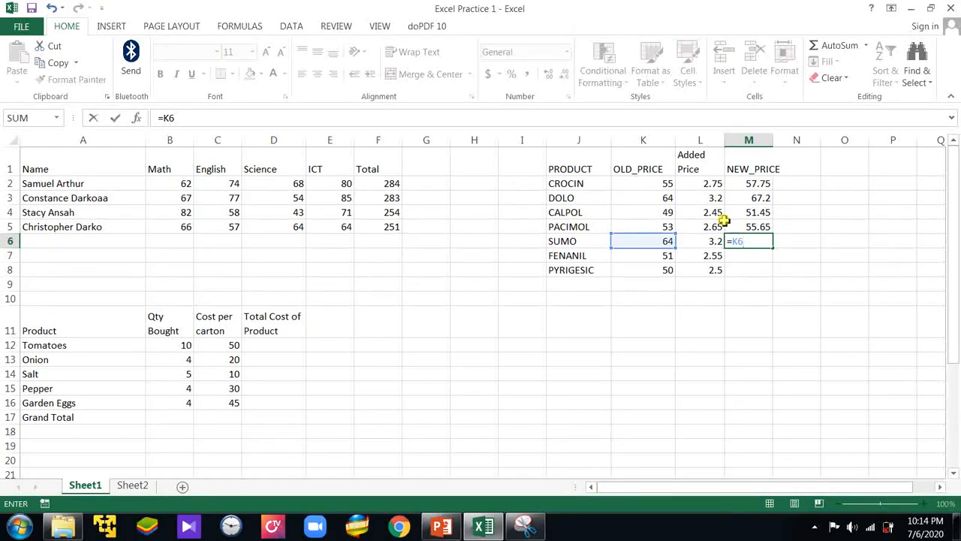
text(+L)
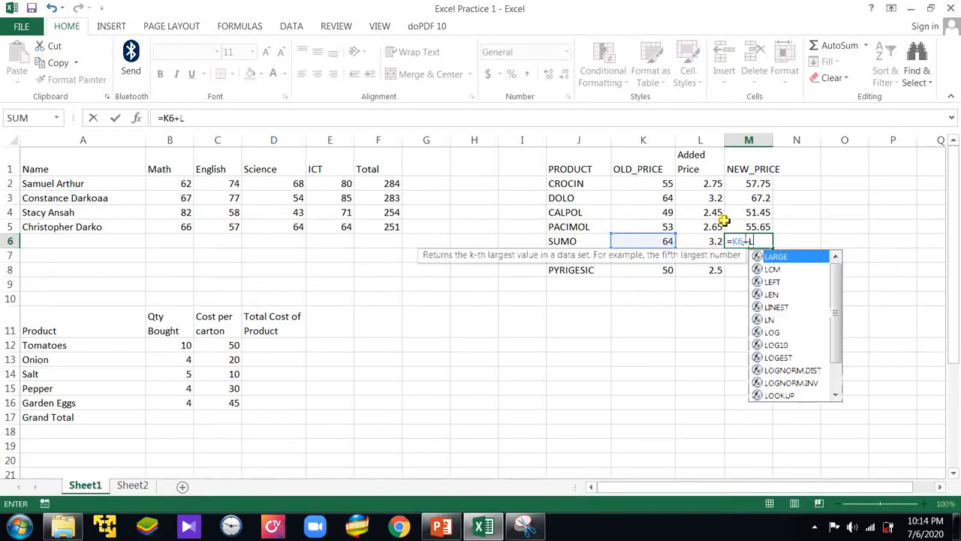
text(6)
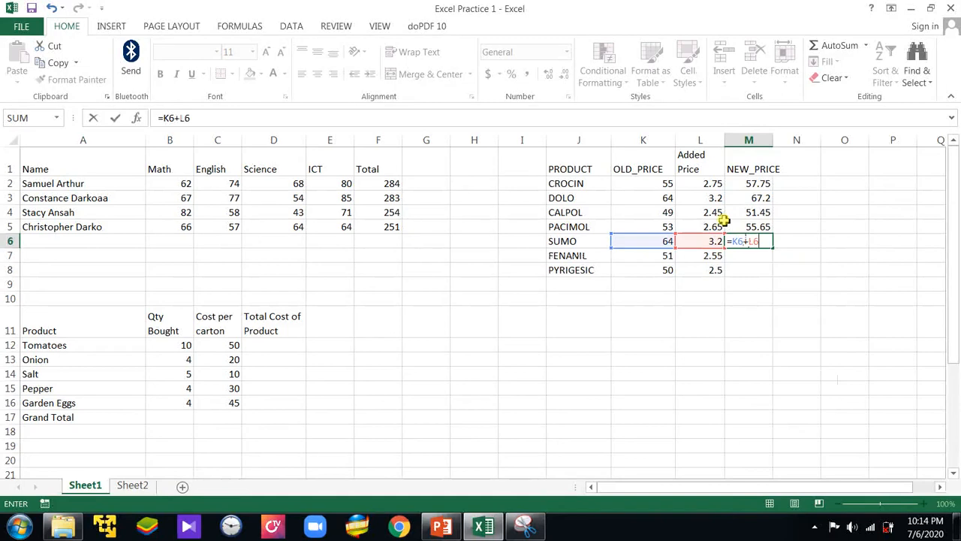
key(Return)
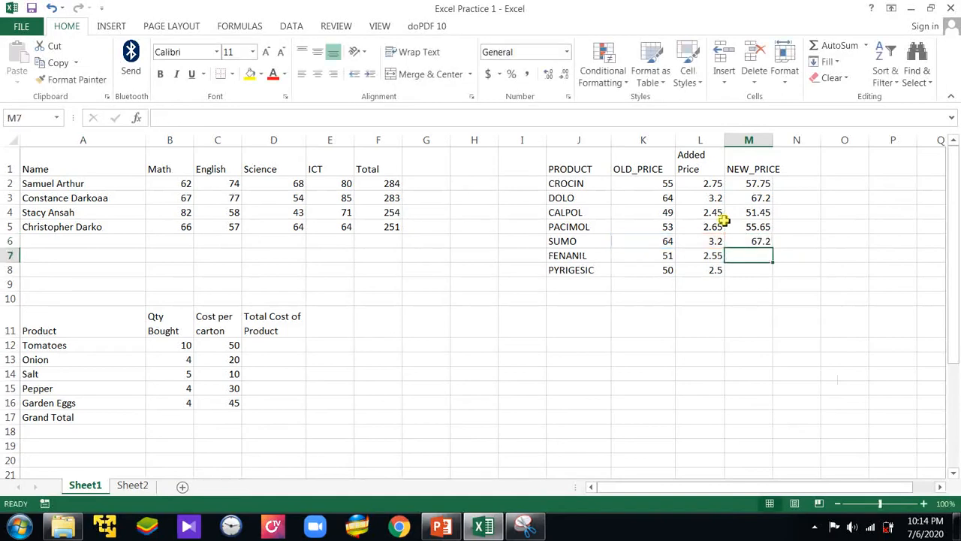
- Calculate the new price for FENANIL in M7 with the formula =L7+K7
text(=)
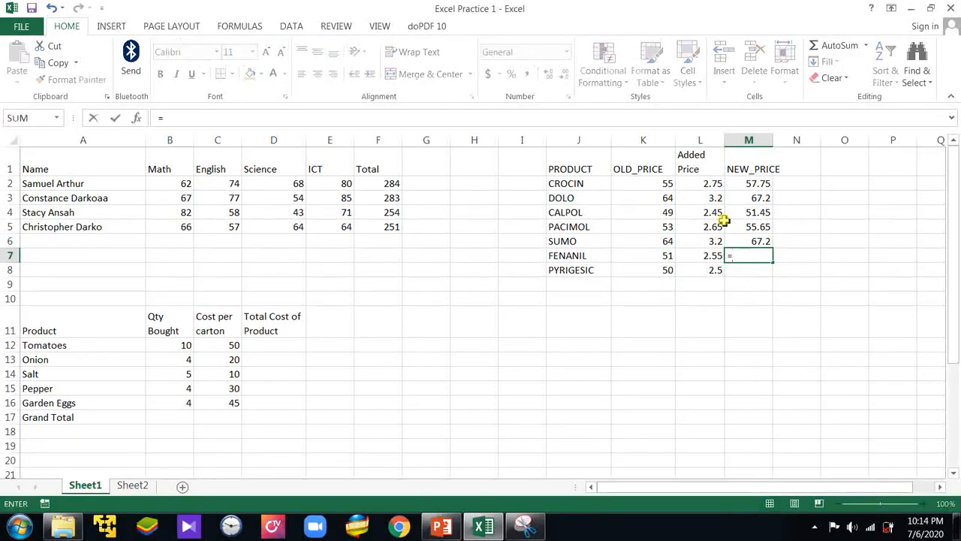
text(L7)
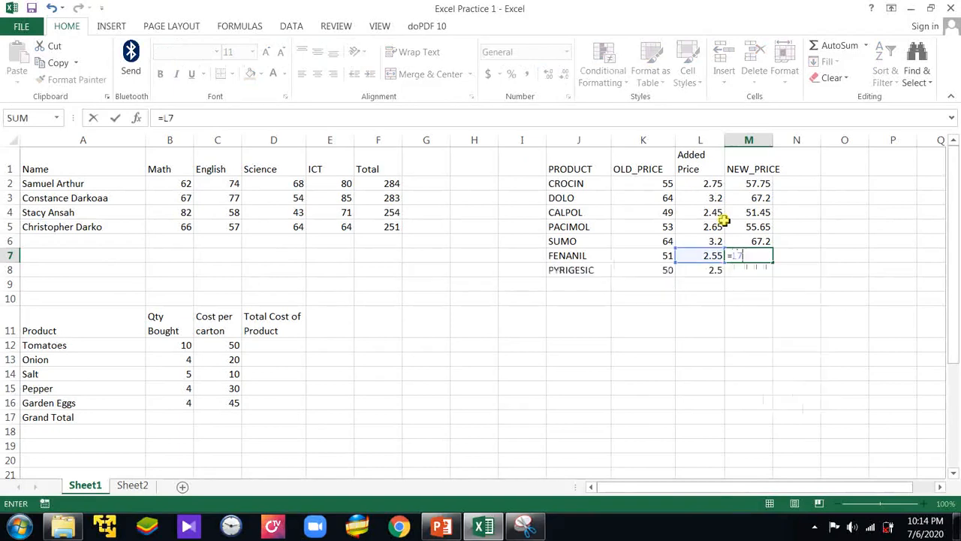
text(+K)
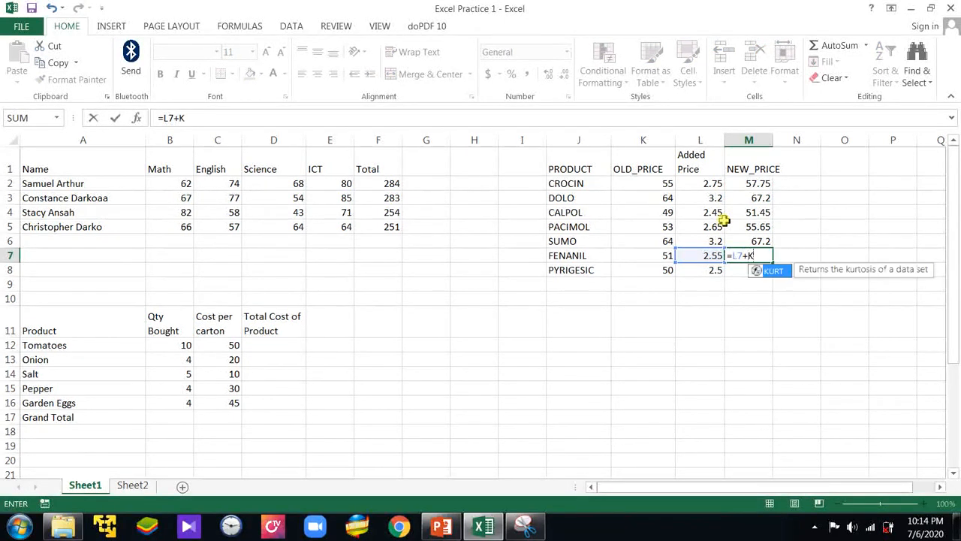
text(7)
key(Return)
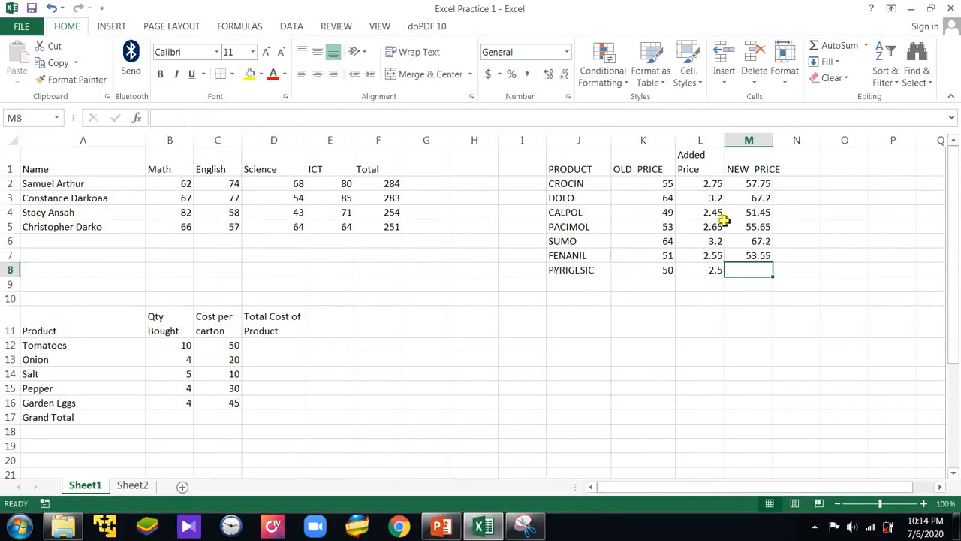
- Calculate the new price for PYRIGESIC in M8 with the formula =K8+L8
text(=)
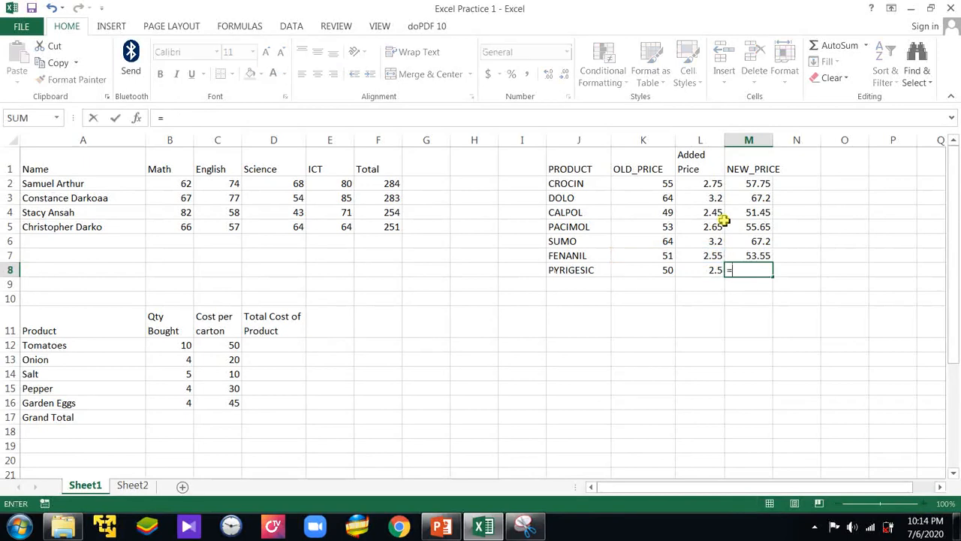
text(K)
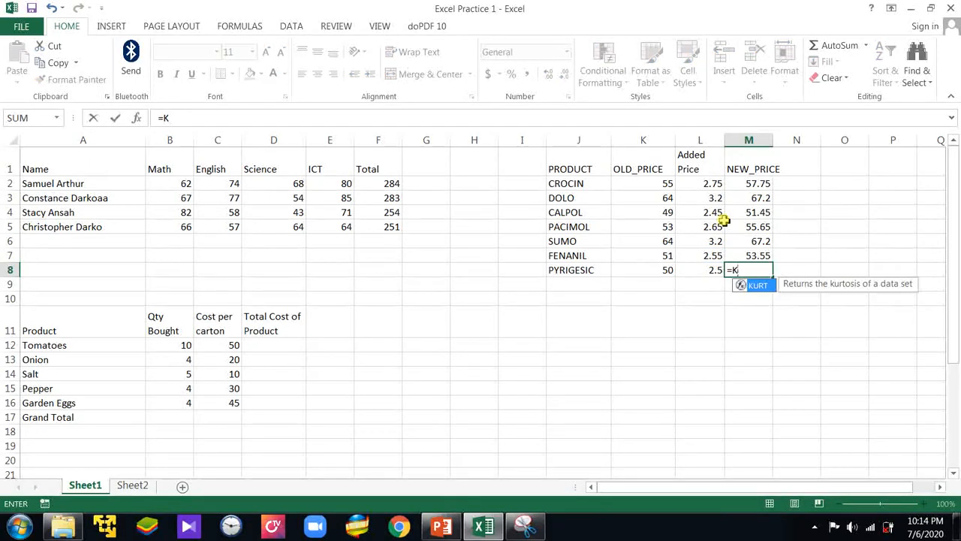
text(8+L)
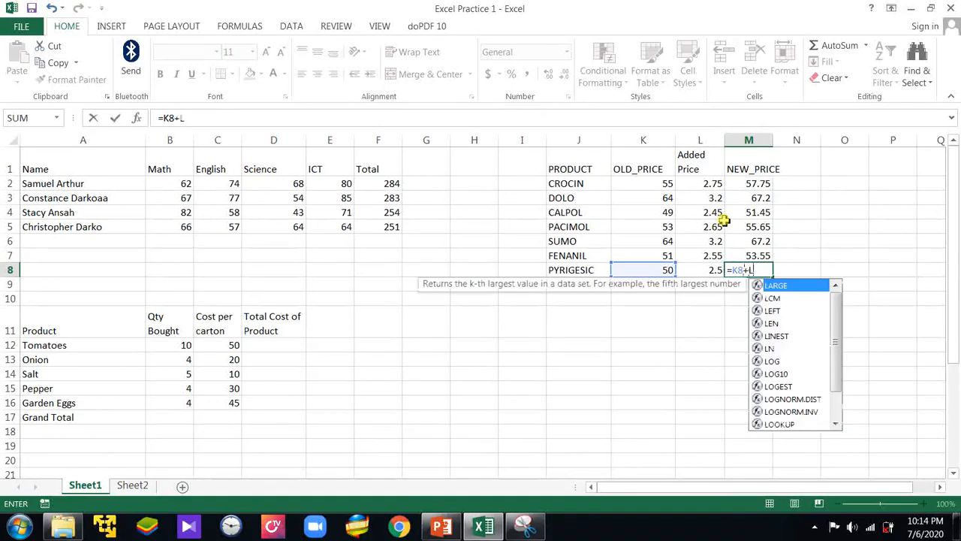
text(8)
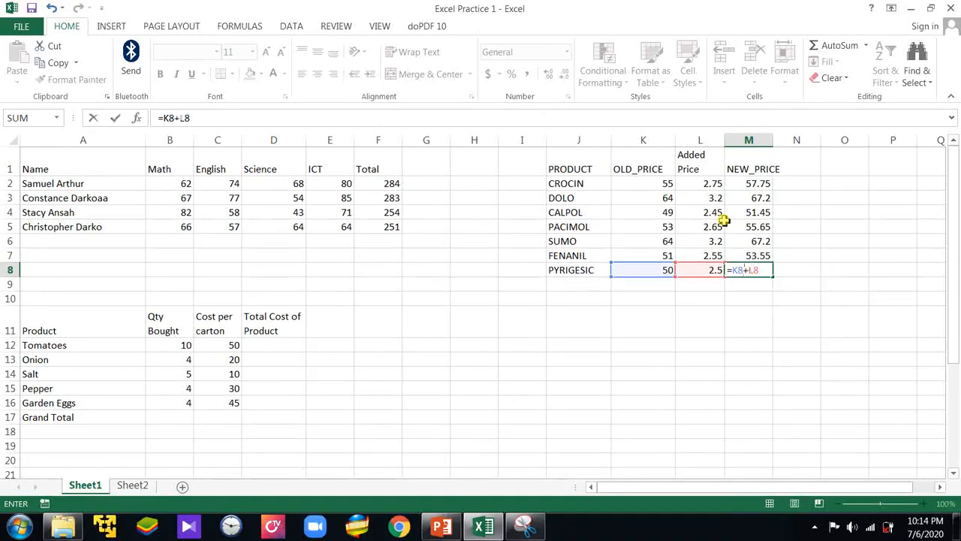
key(Return)
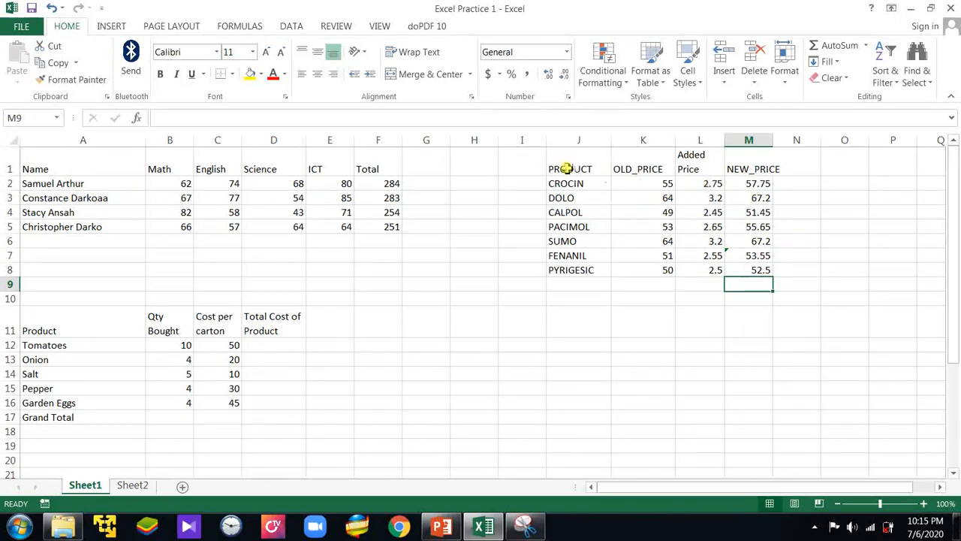
- Copy the PRODUCT and OLD_PRICE columns in J1:K8 and paste them starting at J11
drag(559, 167, 652, 270)
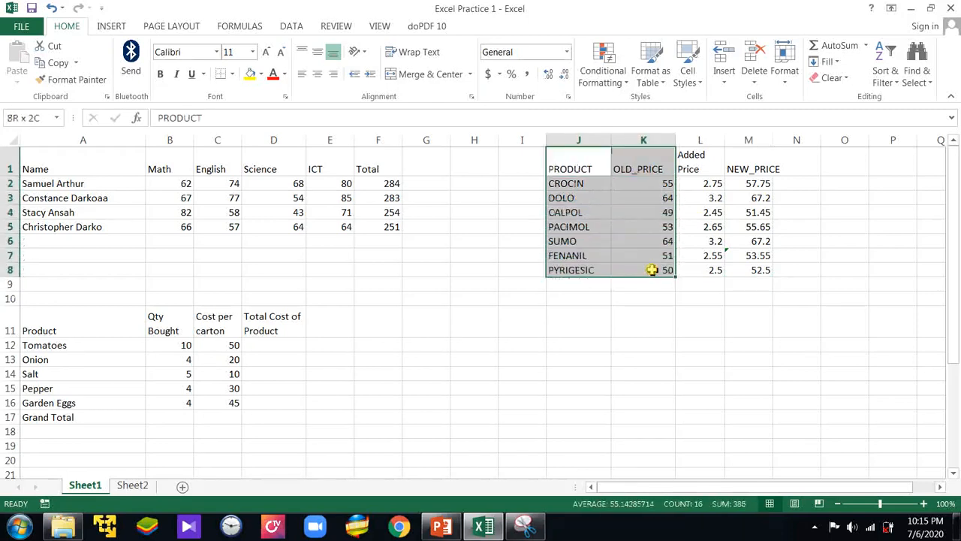
right_click(596, 202)
click(624, 204)
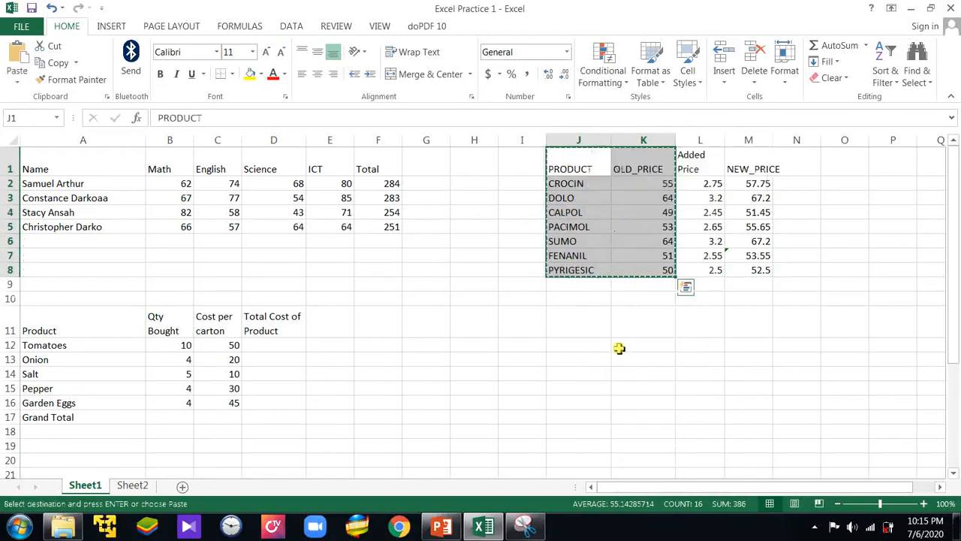
right_click(592, 329)
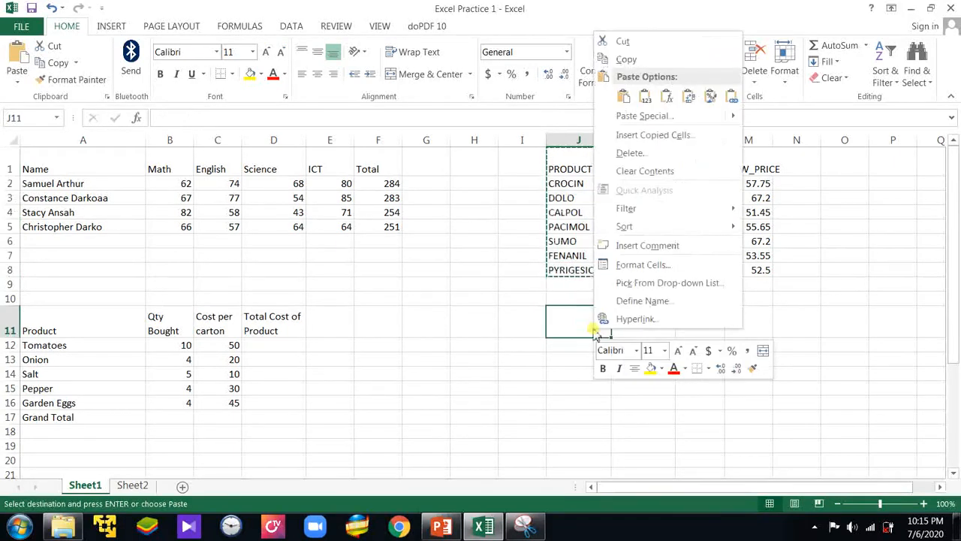
click(623, 96)
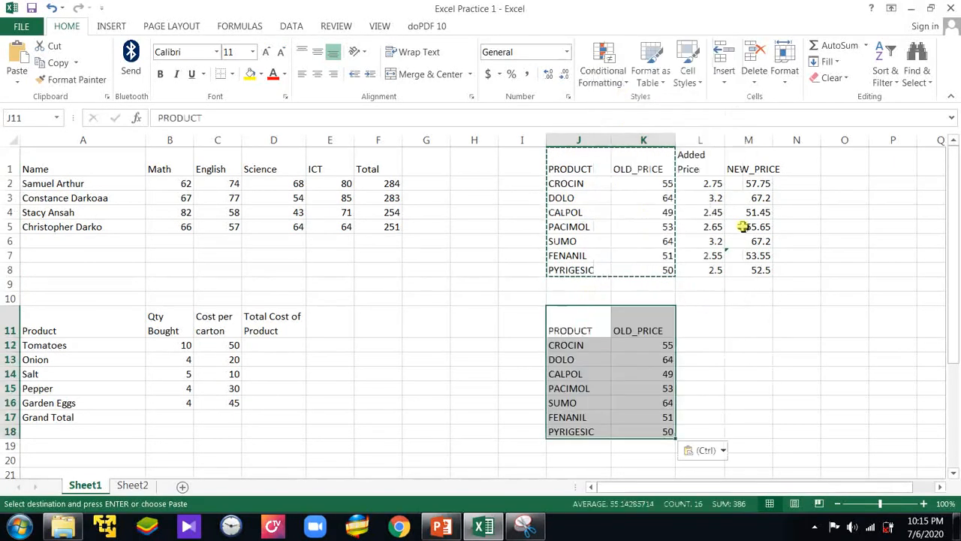
- Enter the heading NEW_PRICE in L11 beside the copied OLD_PRICE column
click(701, 330)
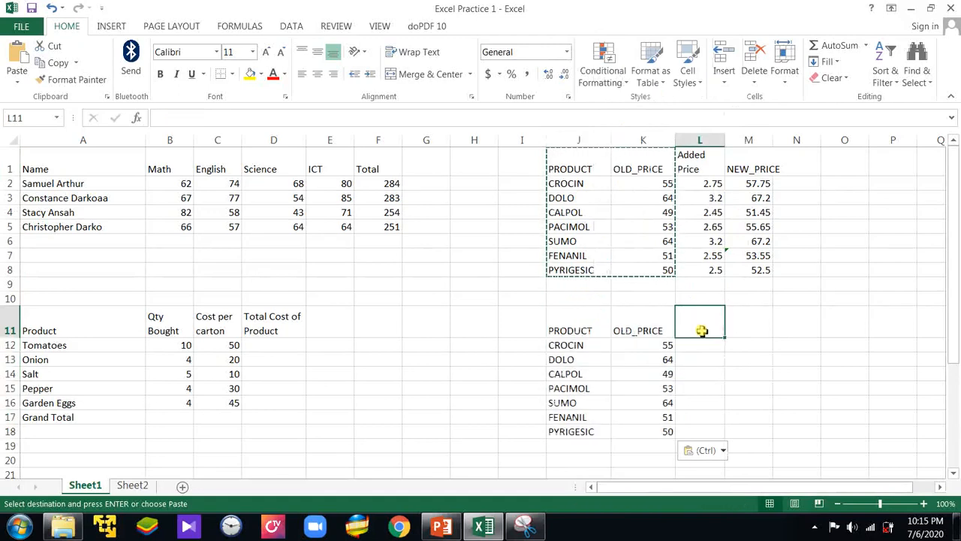
text(=)
key(Num_Lock)
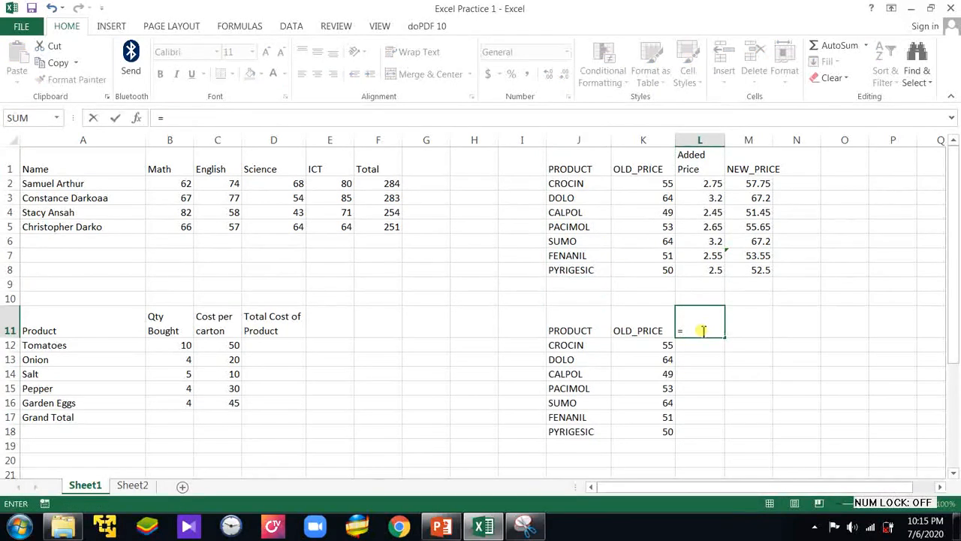
key(BackSpace)
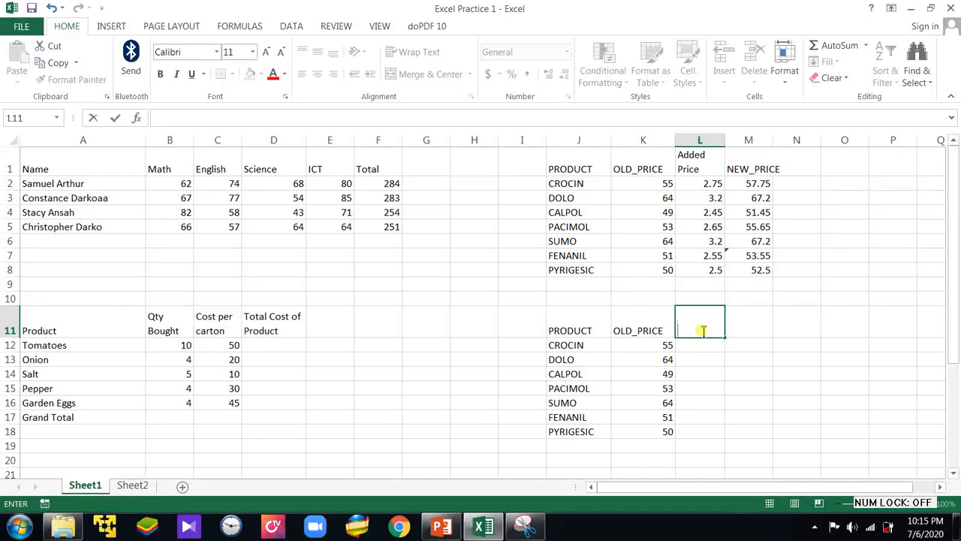
text(NEW)
text(_PRICE)
key(Return)
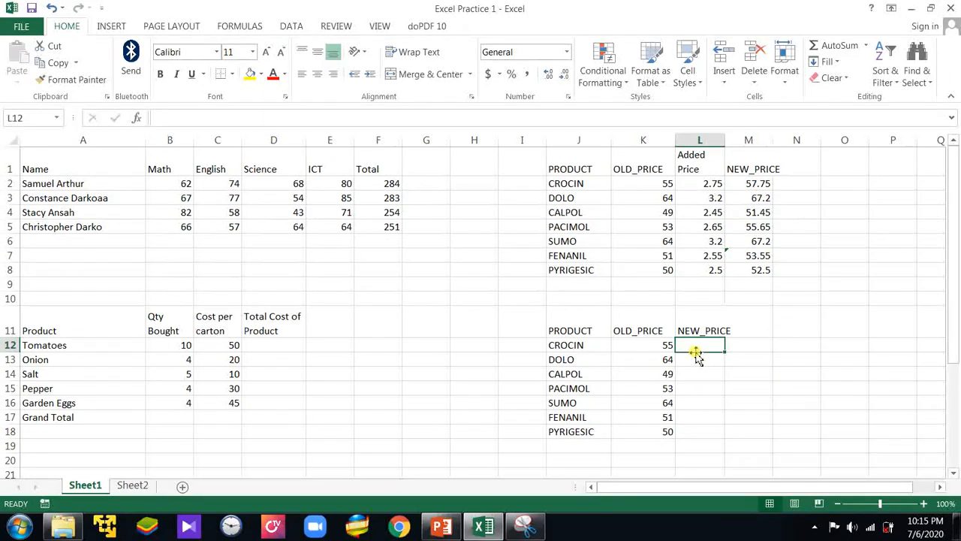
- Calculate the new price for CROCIN in L12 with the single formula =K12+(K12*0.05)
text(=)
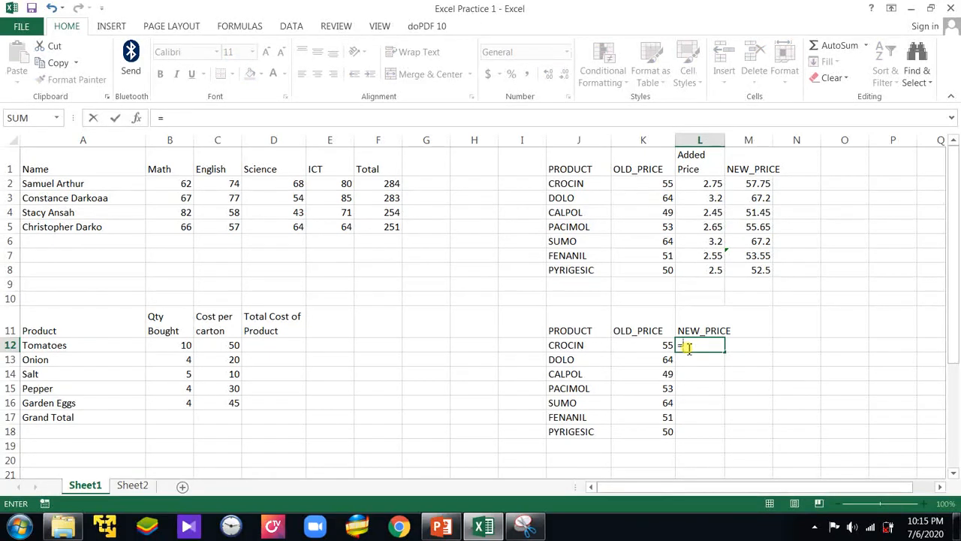
text(K12)
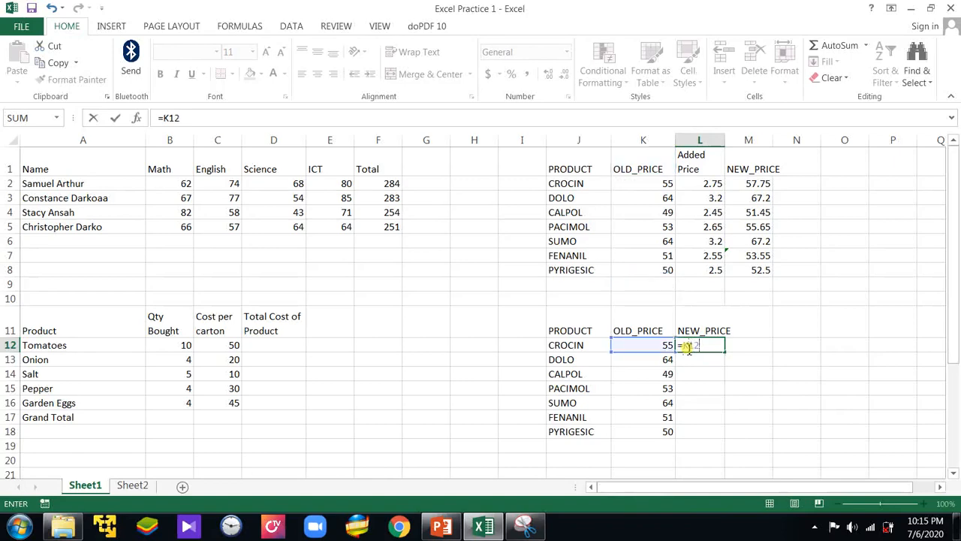
text(+(K12)
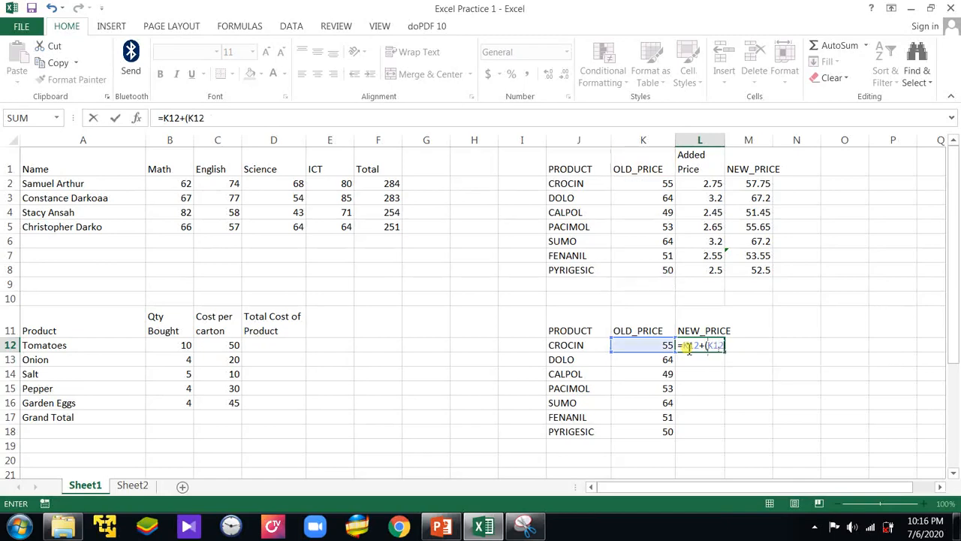
text(*)
key(Num_Lock)
text(0.05))
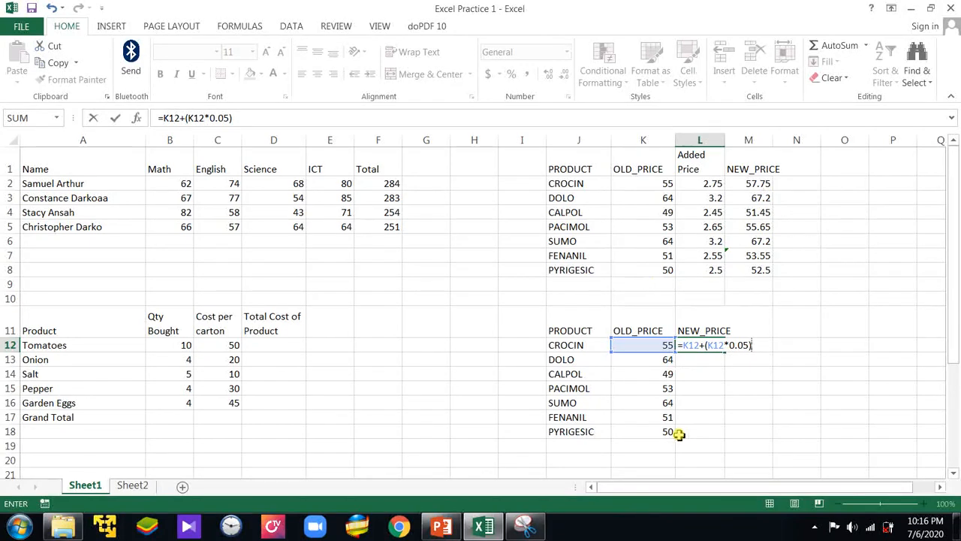
key(Return)
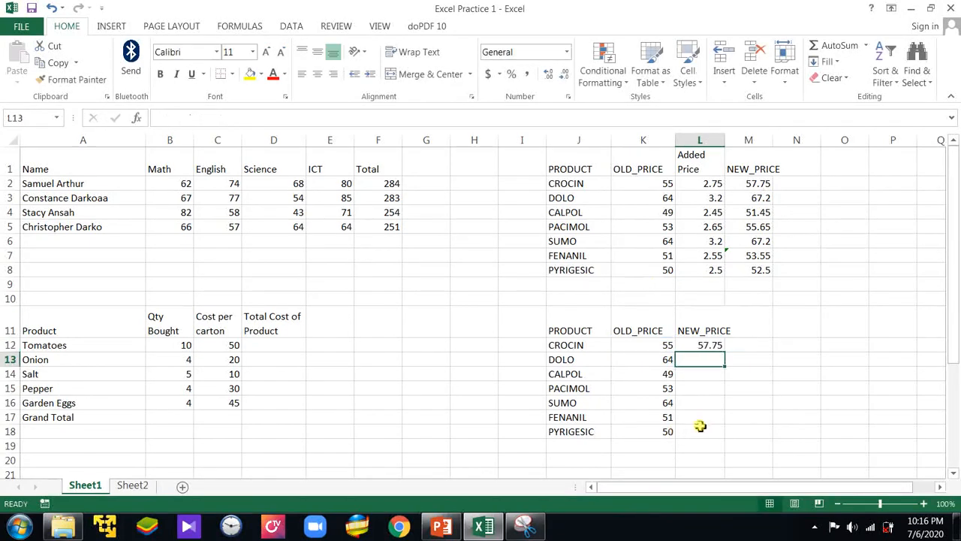
click(711, 345)
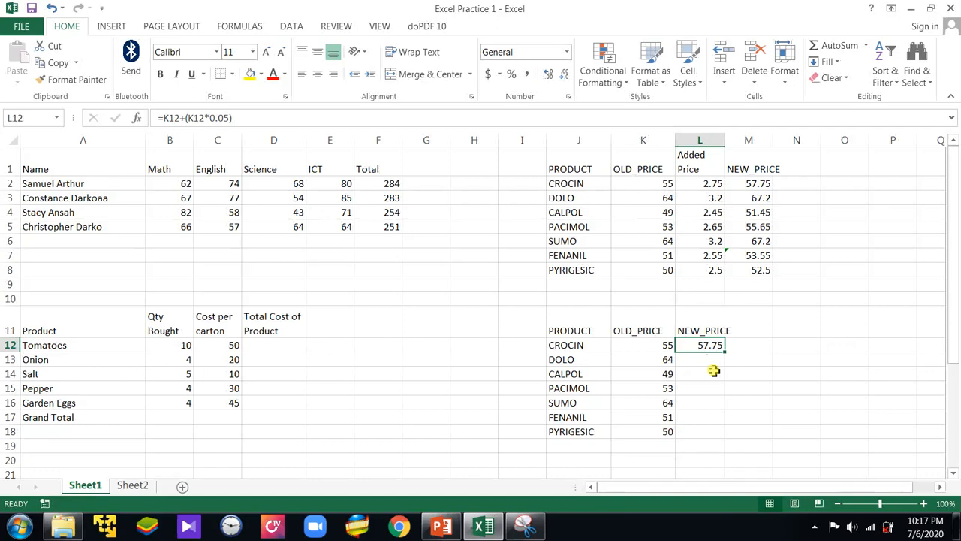
- Calculate the new price for DOLO in L13 with the single formula =K13+(K13*0.05)
click(710, 362)
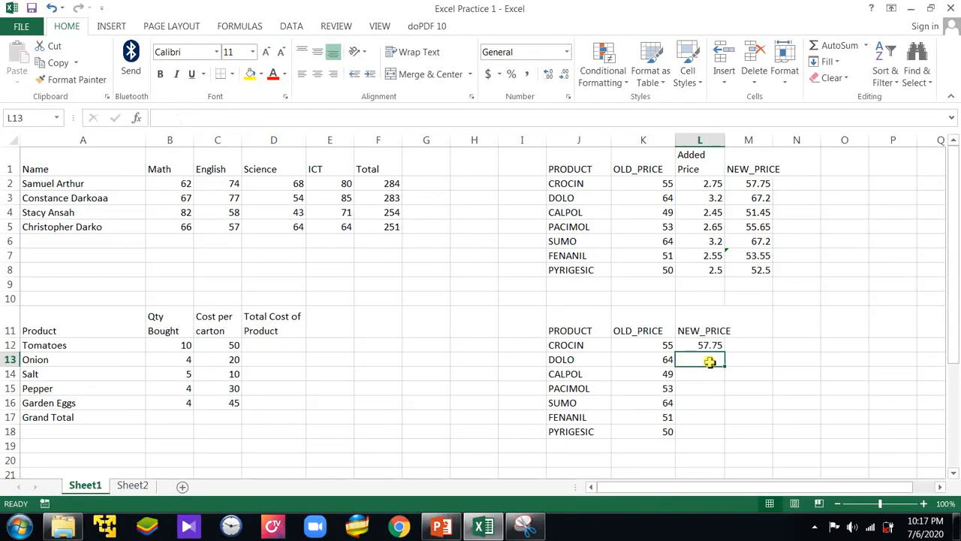
text(=)
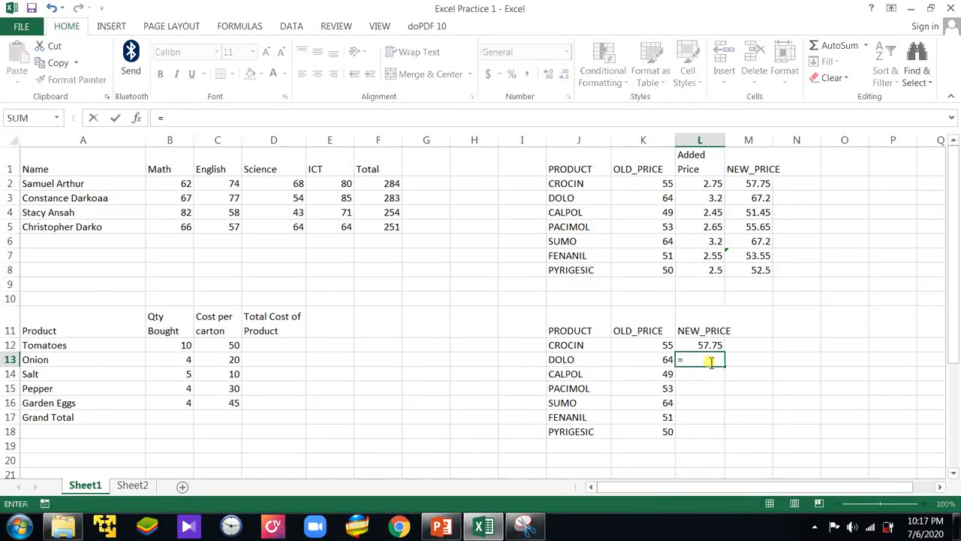
text(K)
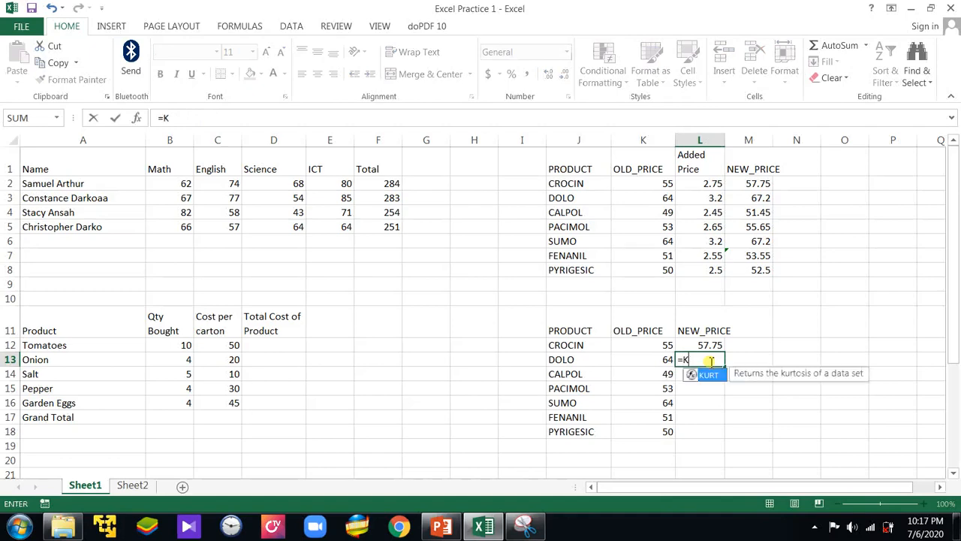
text(1)
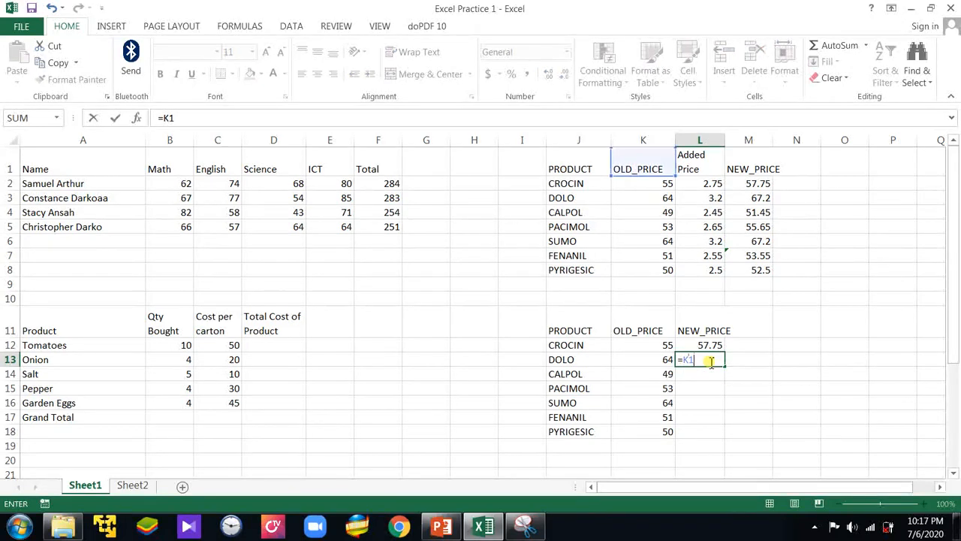
text(3)
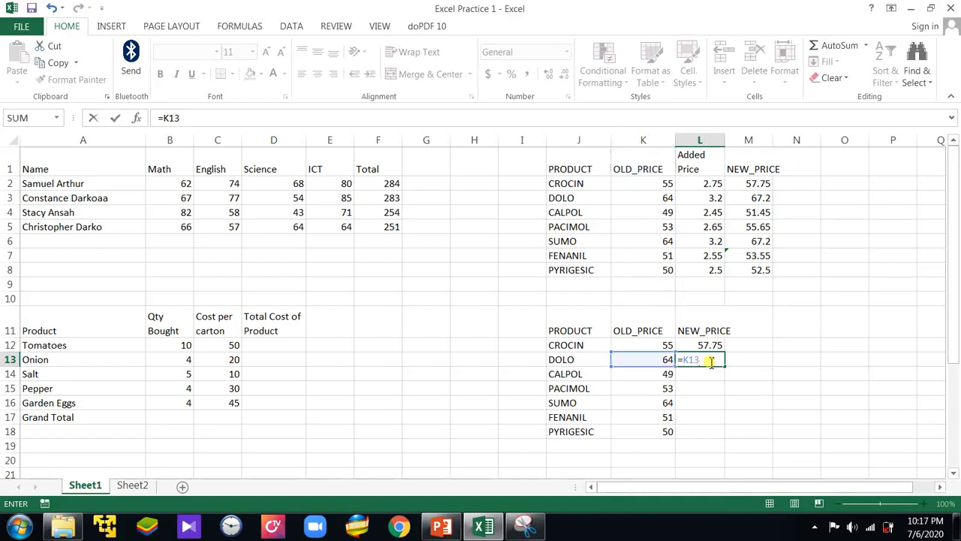
text(*)
key(BackSpace)
text(+(K)
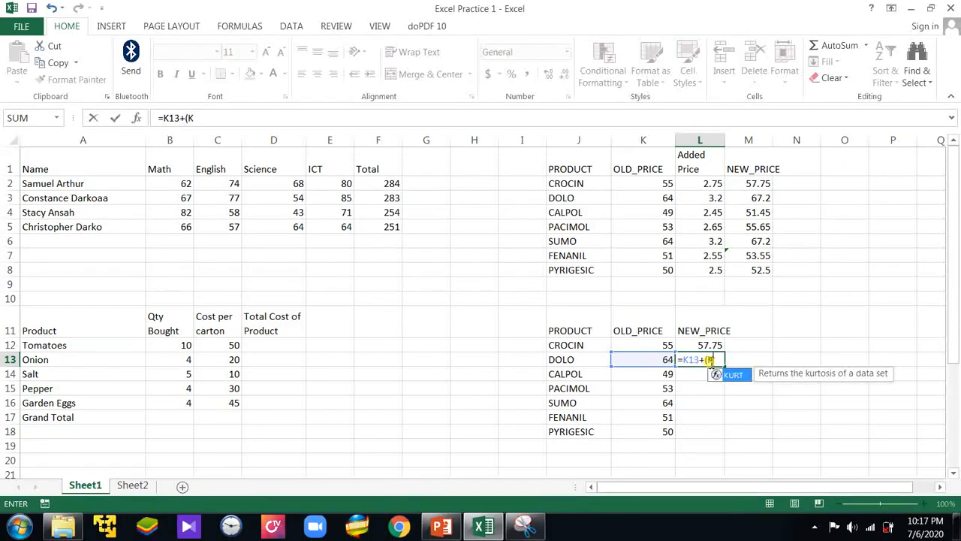
text(13)
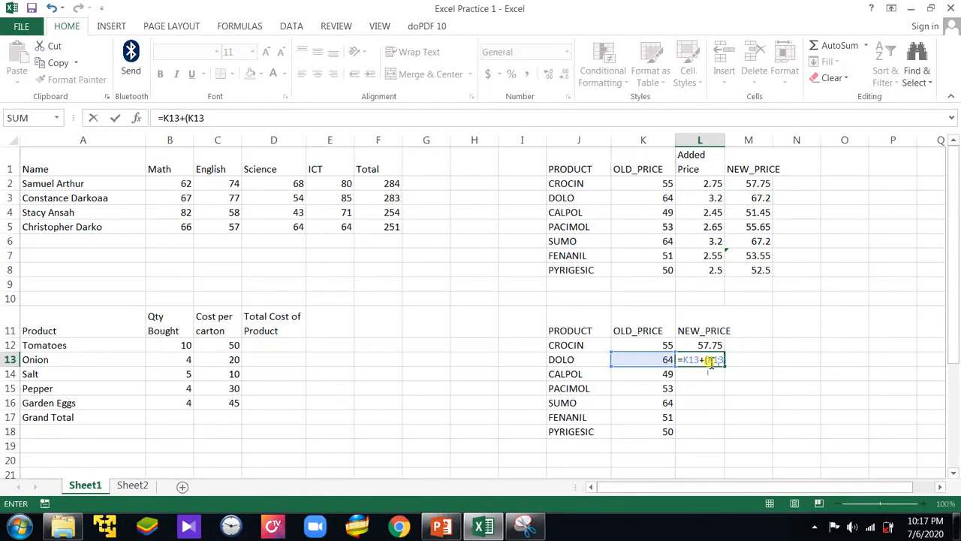
text(*0.5)
key(BackSpace)
text(05))
key(Return)
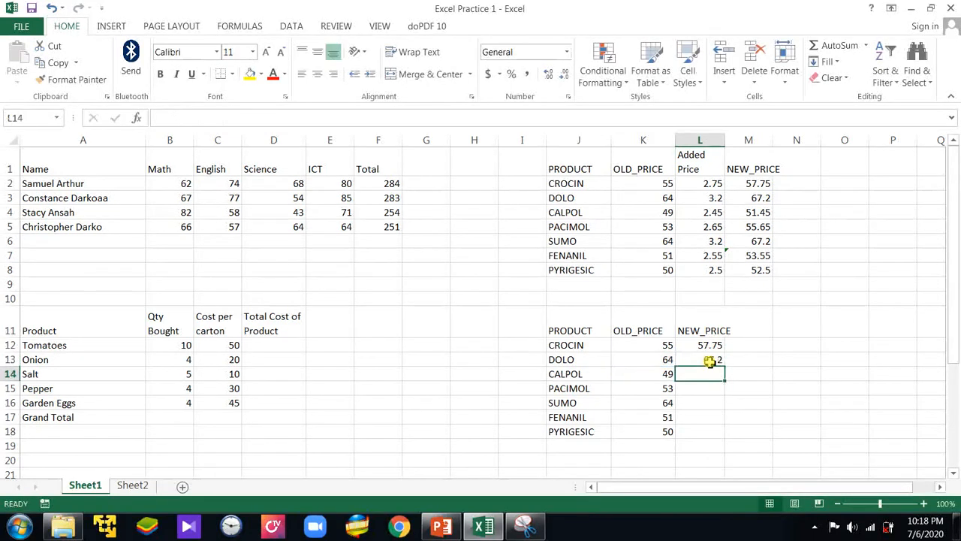
- Try to enter the formula =K14*0.05(+K14) in L14 for CALPOL, declining the suggested correction
text(=K)
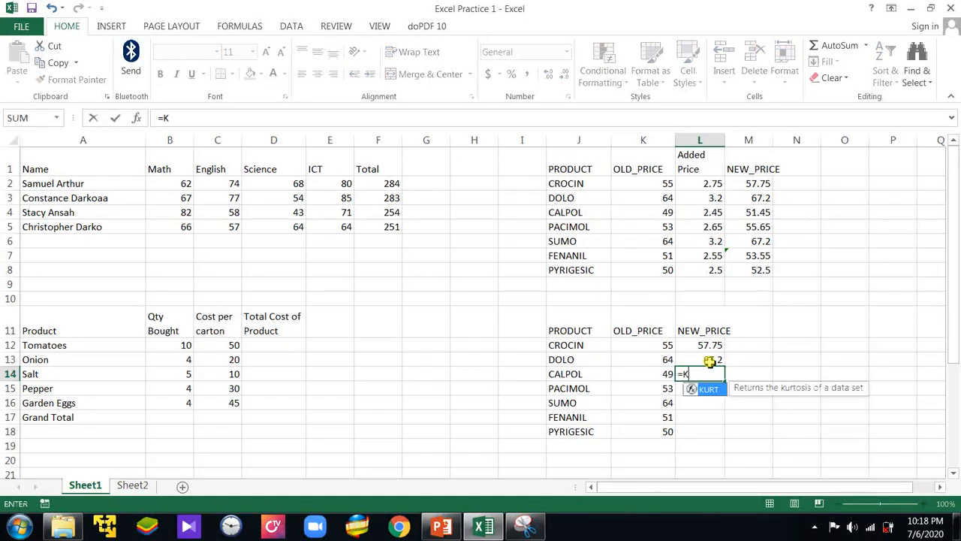
text(14)
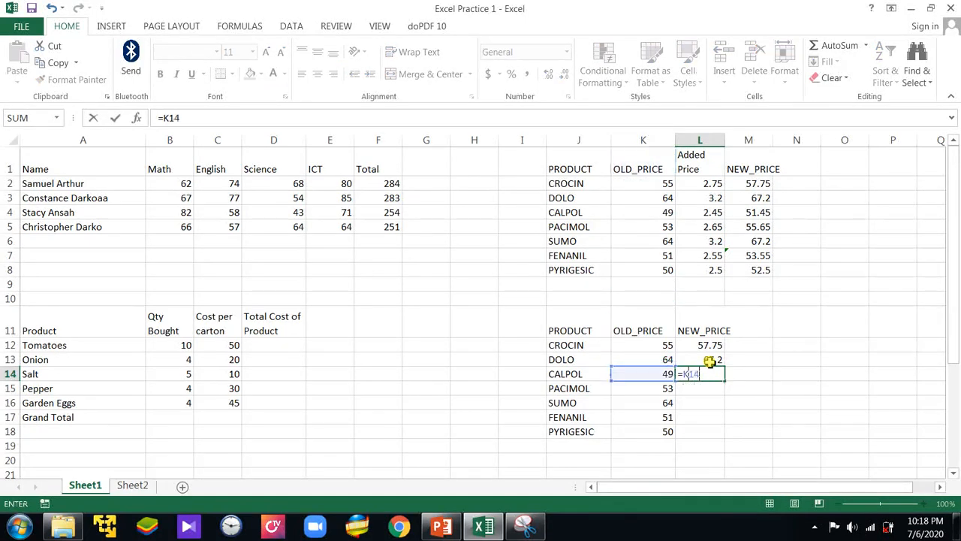
text(*0.05(+)
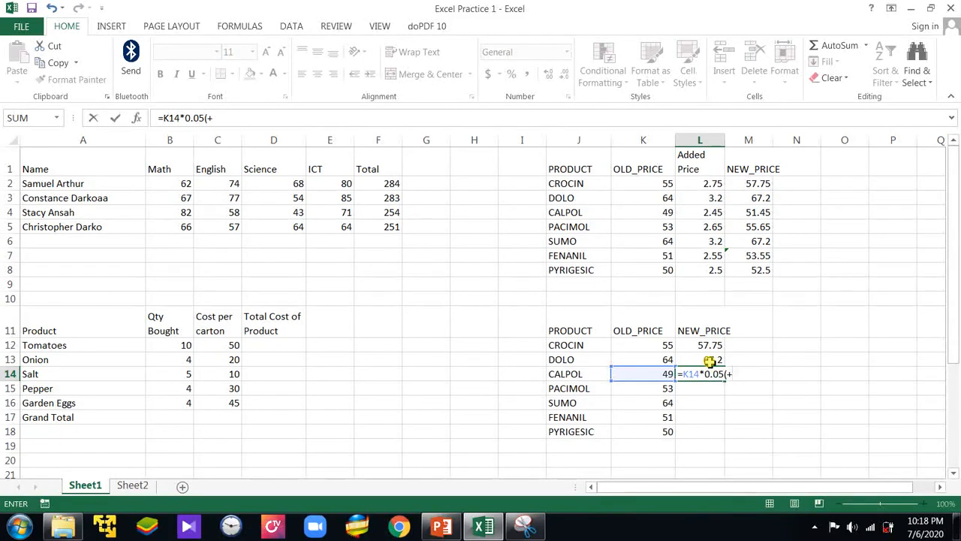
text(K)
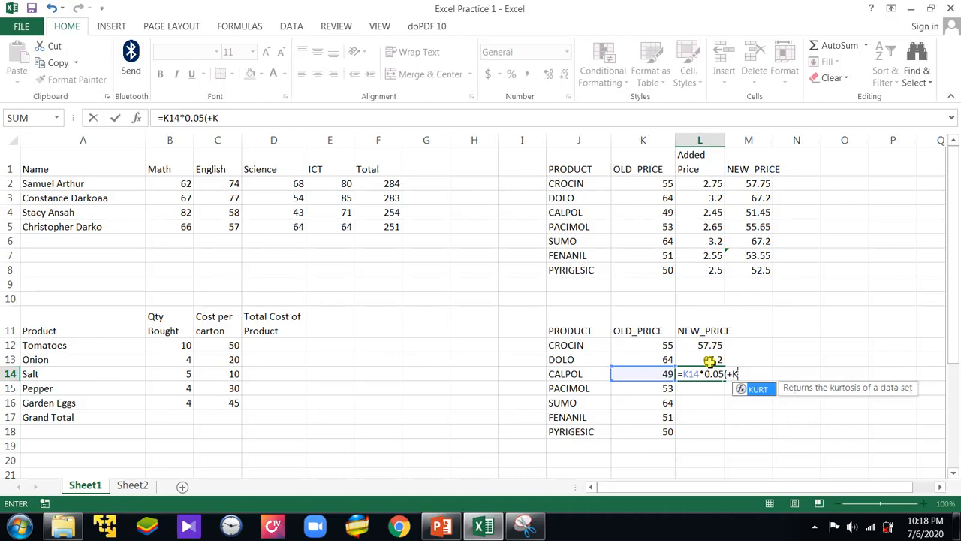
text(14)
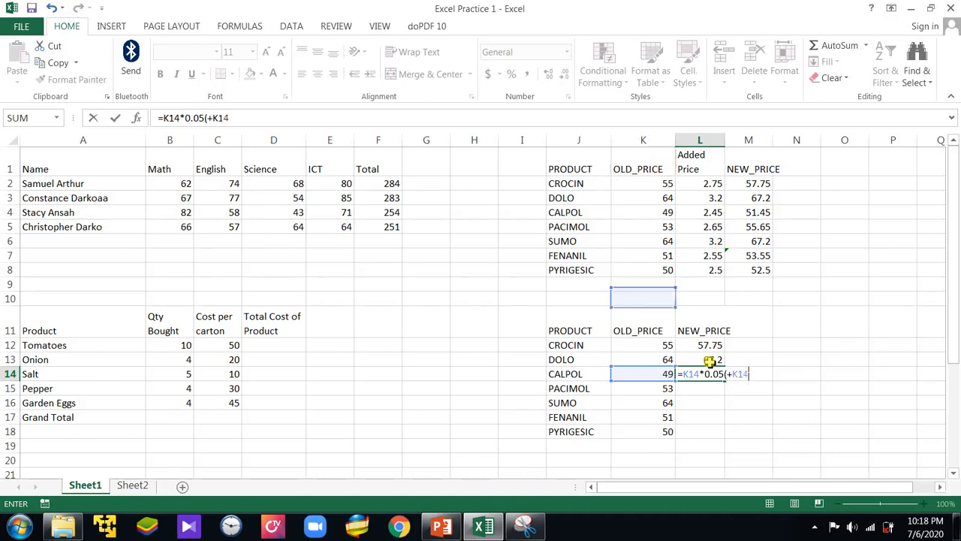
text())
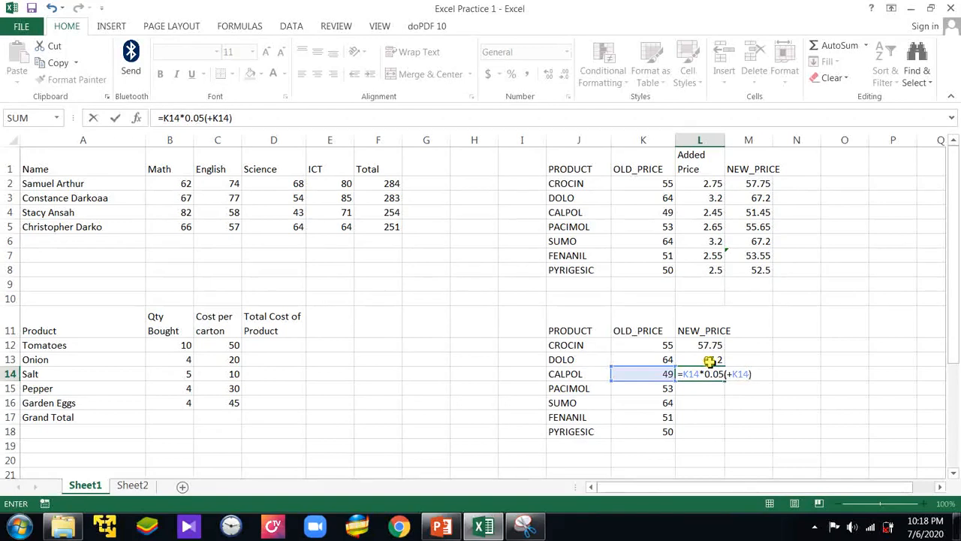
key(Return)
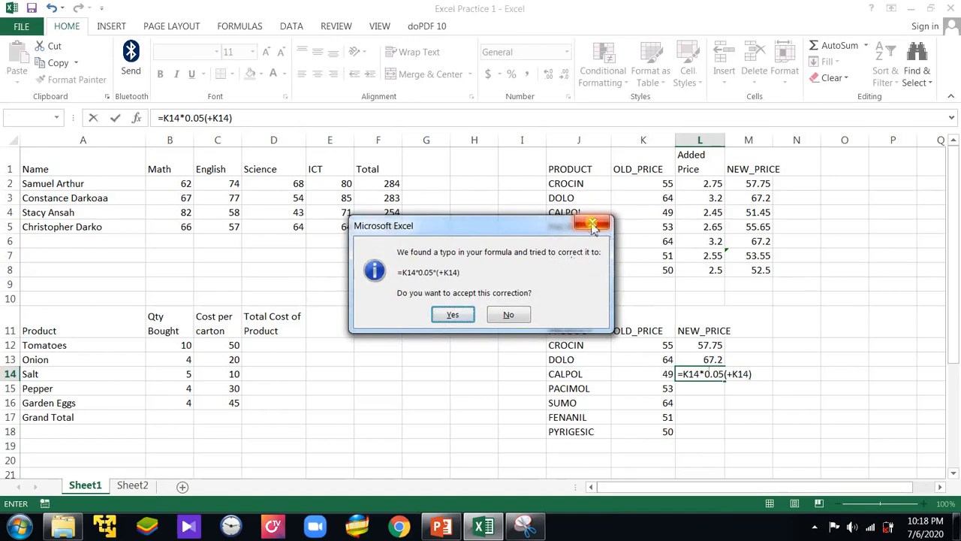
click(592, 225)
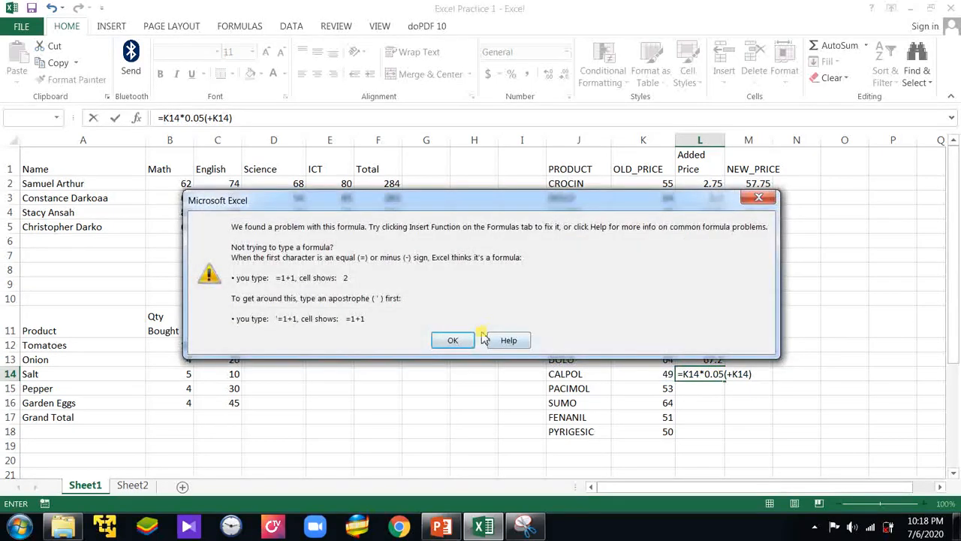
click(758, 197)
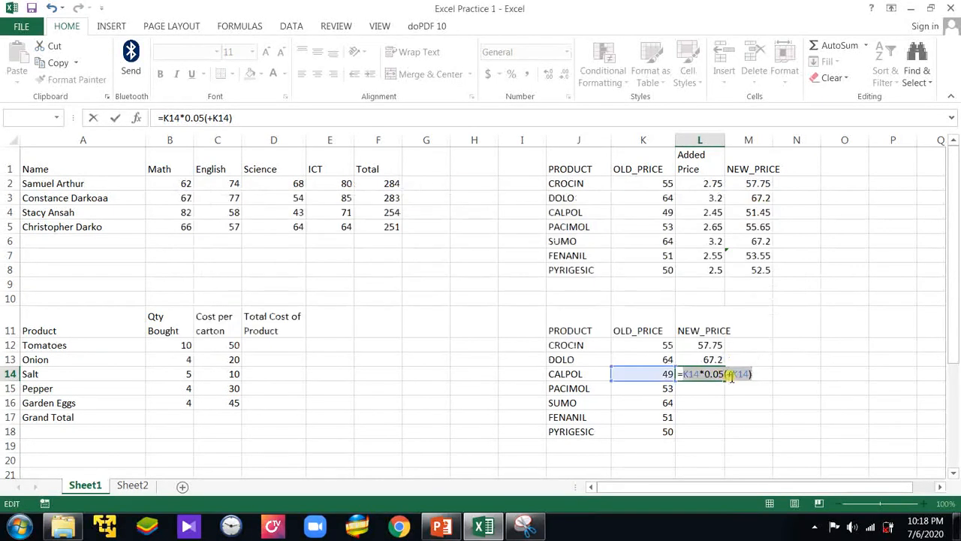
- Correct CALPOL's new price formula in L14 to =K14*0.05+K14 and check the entered formula
click(728, 375)
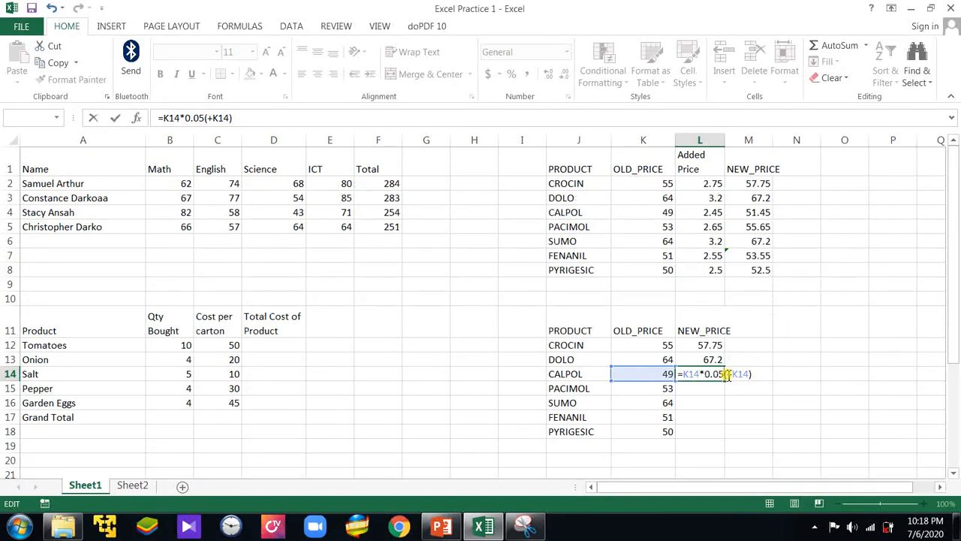
text(+)
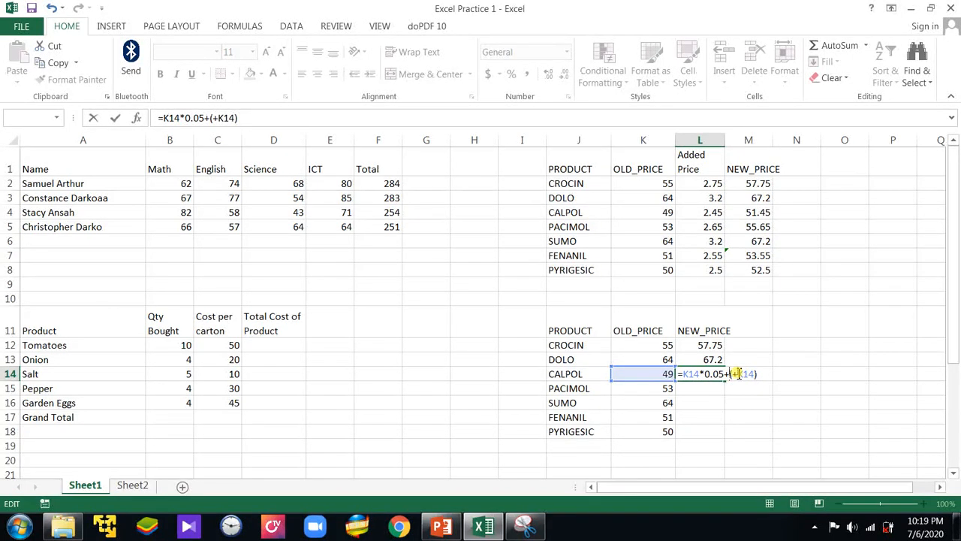
key(BackSpace)
key(BackSpace)
key(Return)
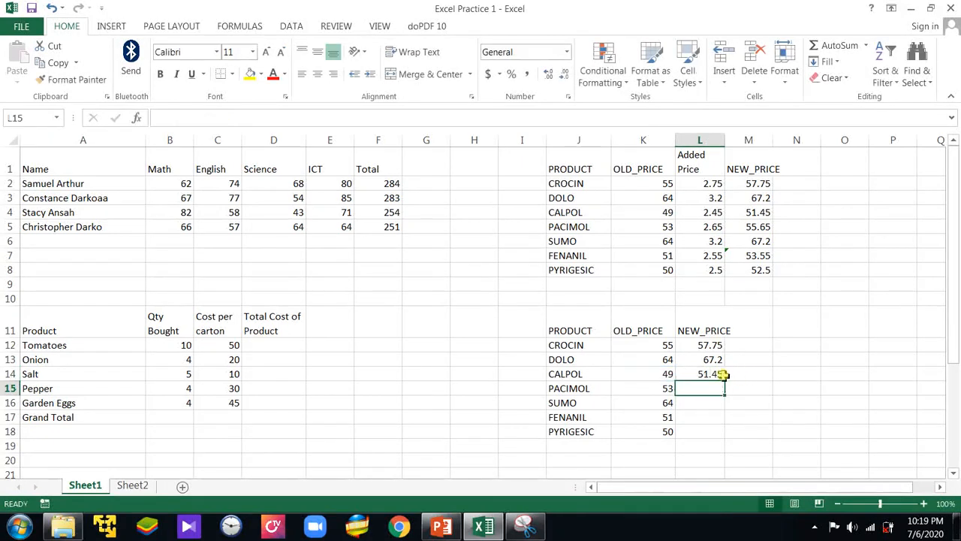
click(709, 375)
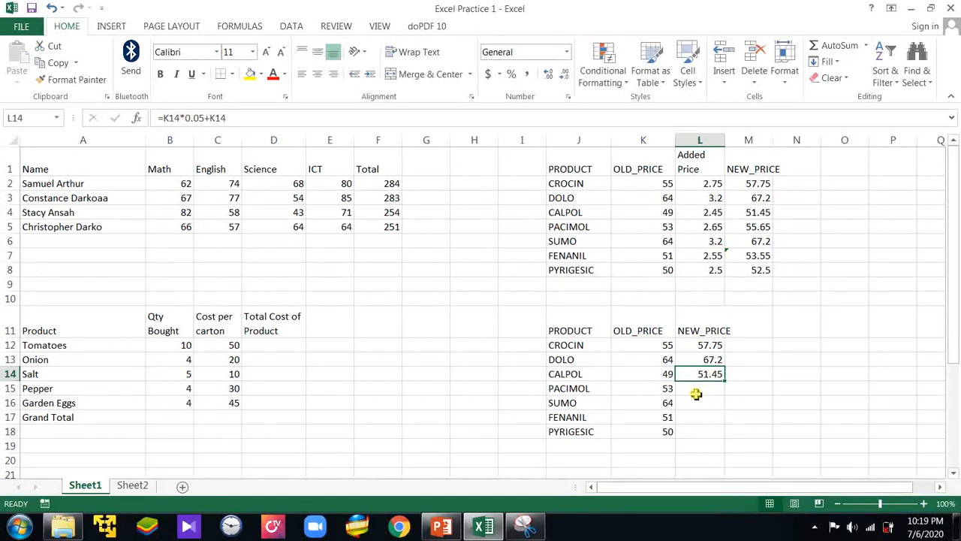
- Calculate the new price for PACIMOL in L15 with the single formula =K15+(K15*0.05)
click(695, 395)
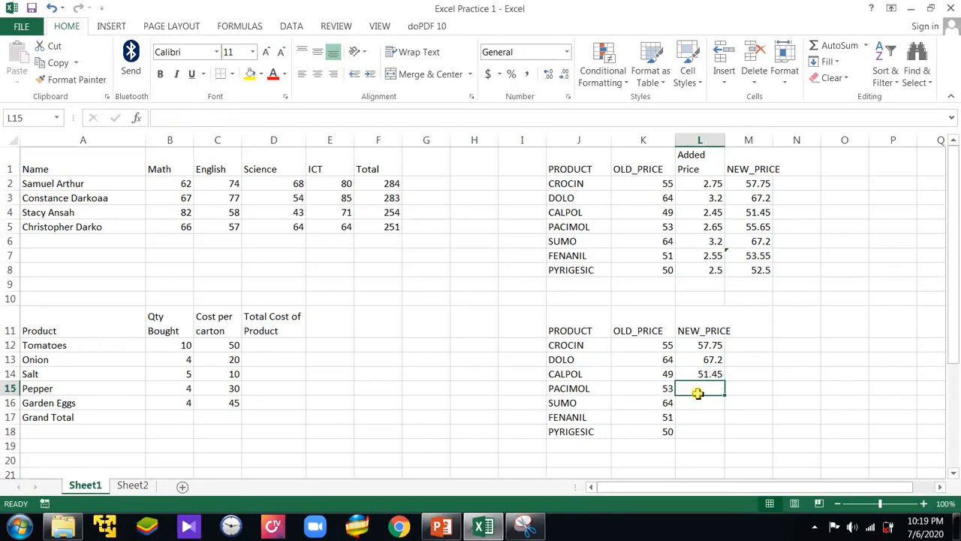
text(=)
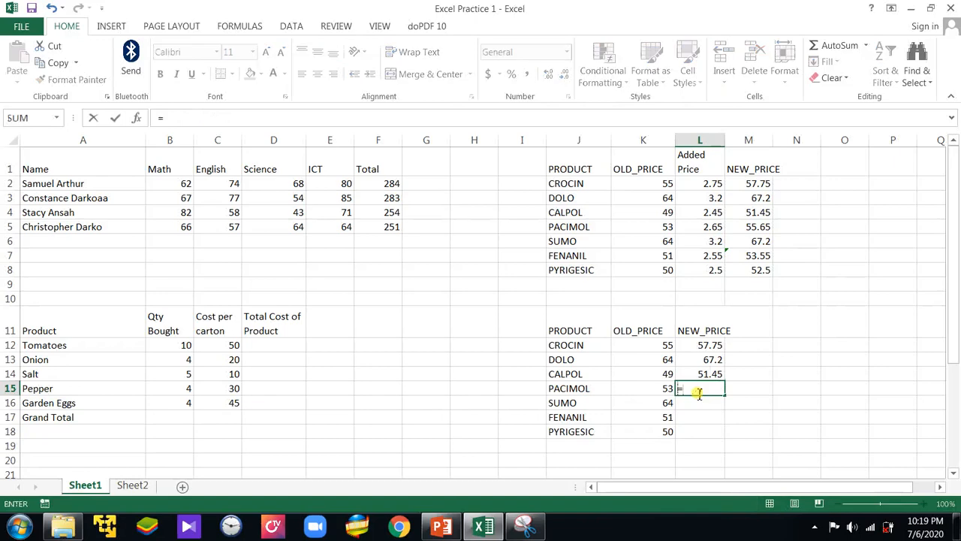
text(K)
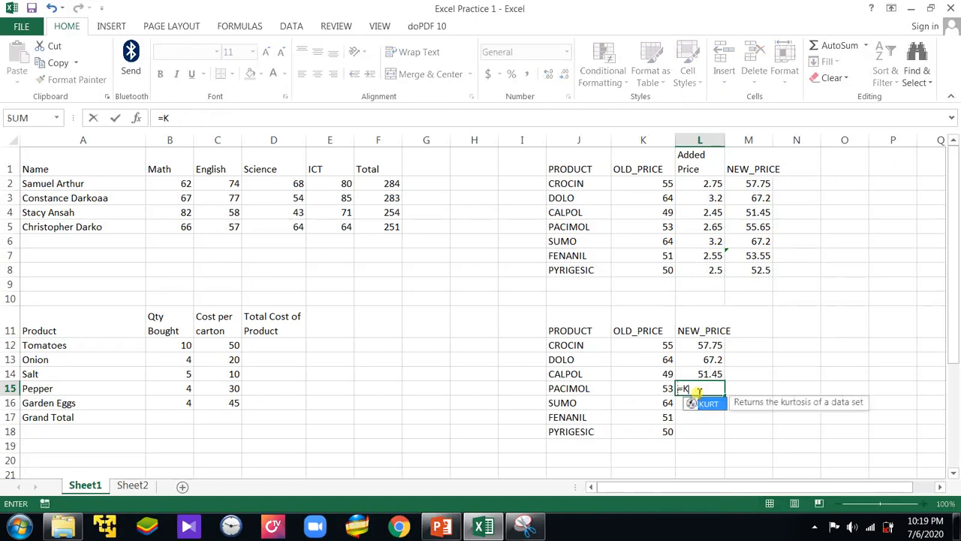
text(15)
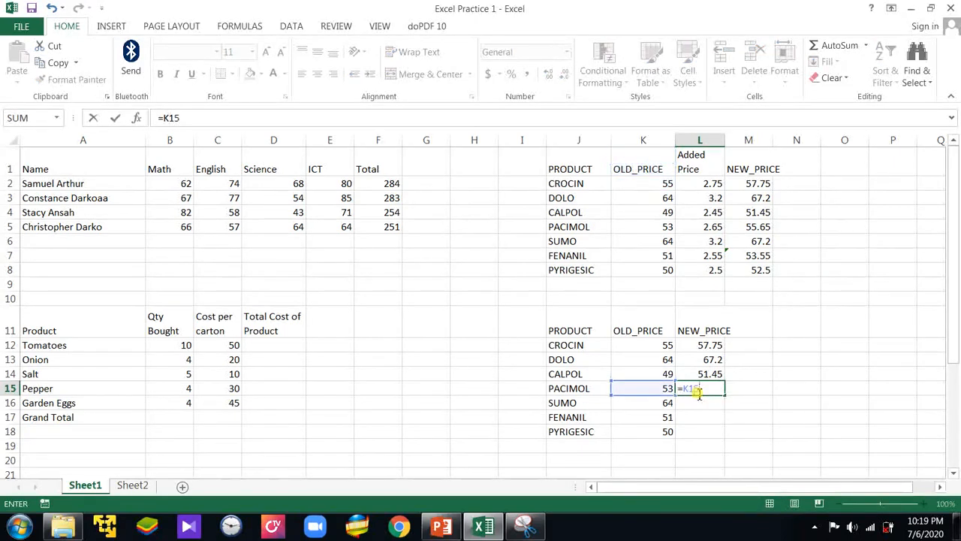
text(+()
text(K15)
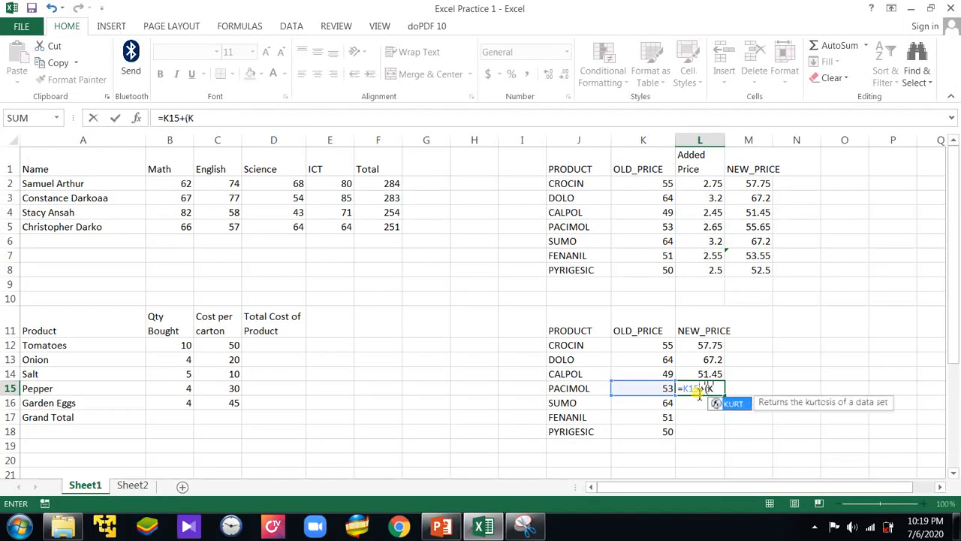
text(*)
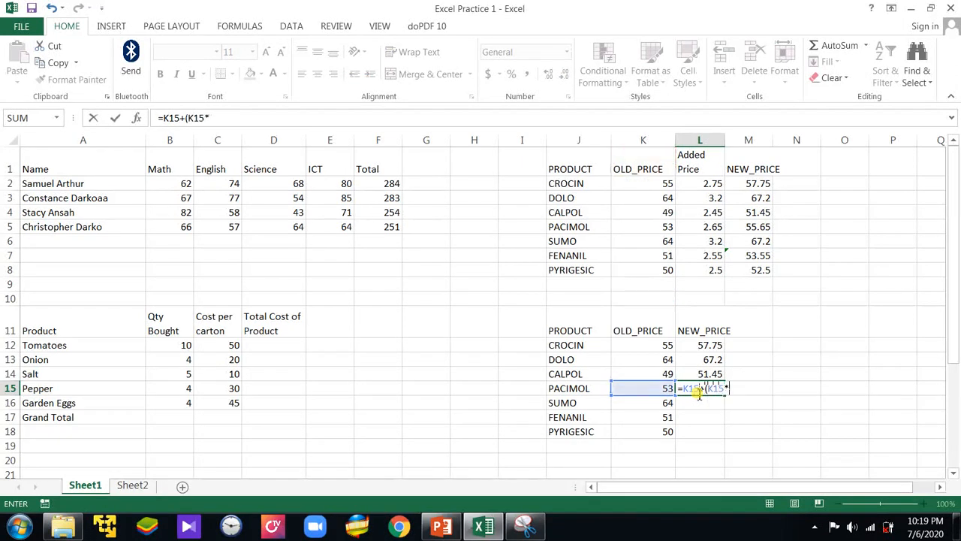
text(0.05)
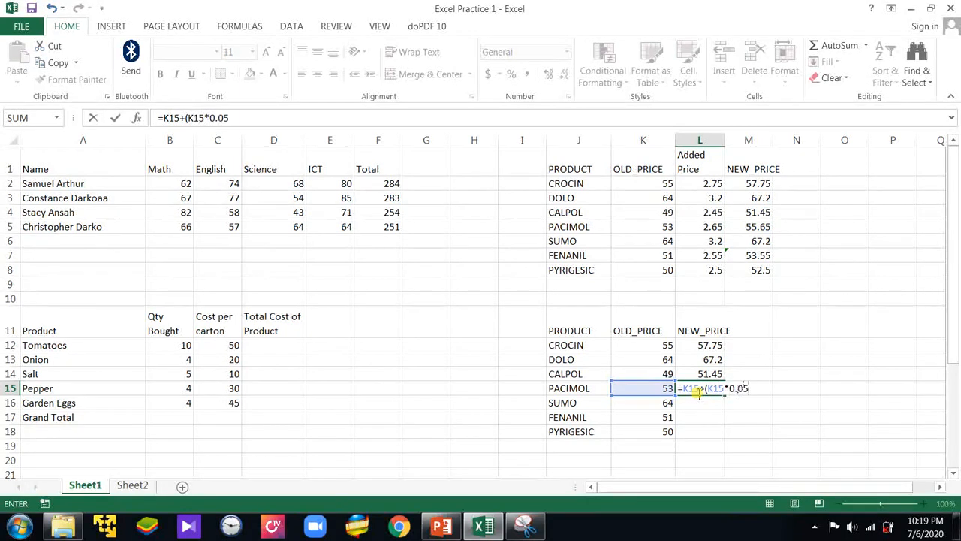
text())
key(Return)
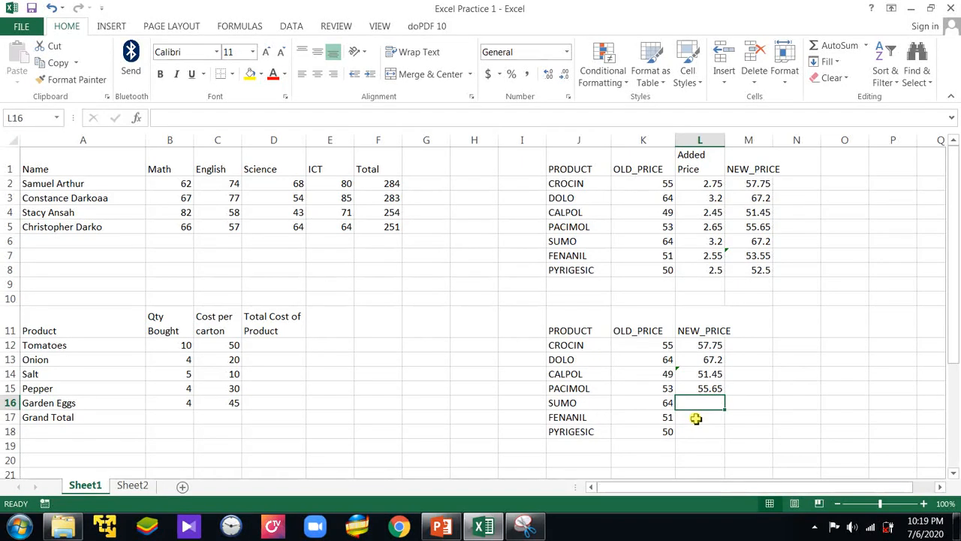
- Calculate the new price for SUMO in L16 with the single formula =K16+(K16*0.05)
text(=K)
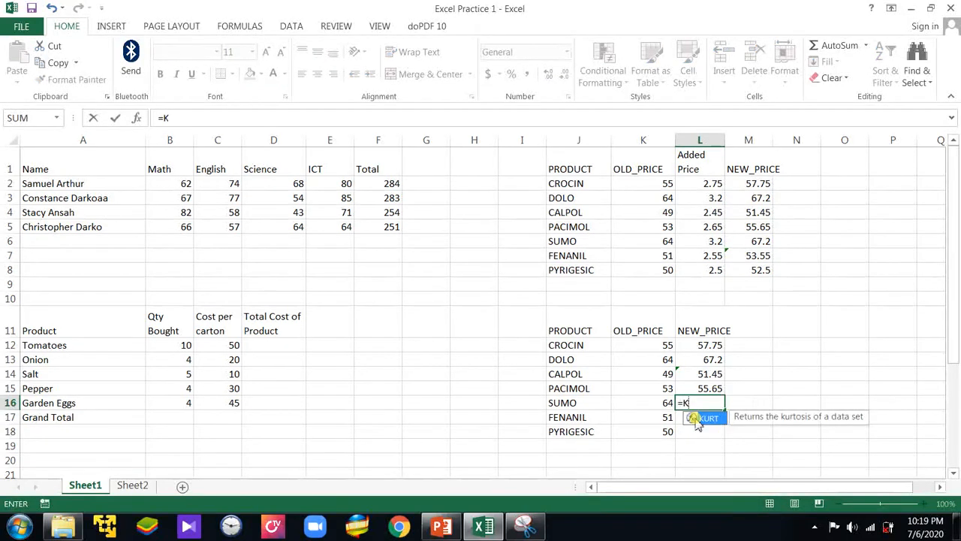
text(16)
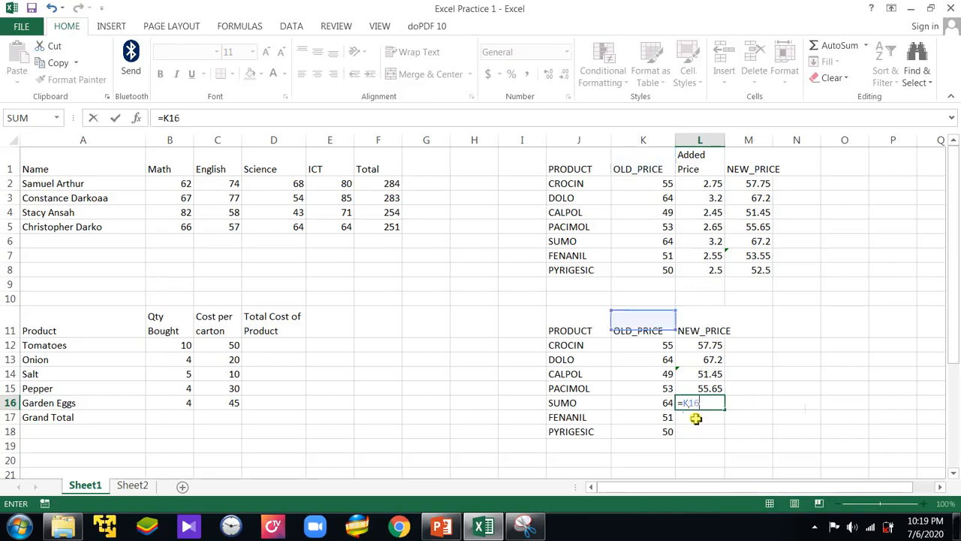
text(+()
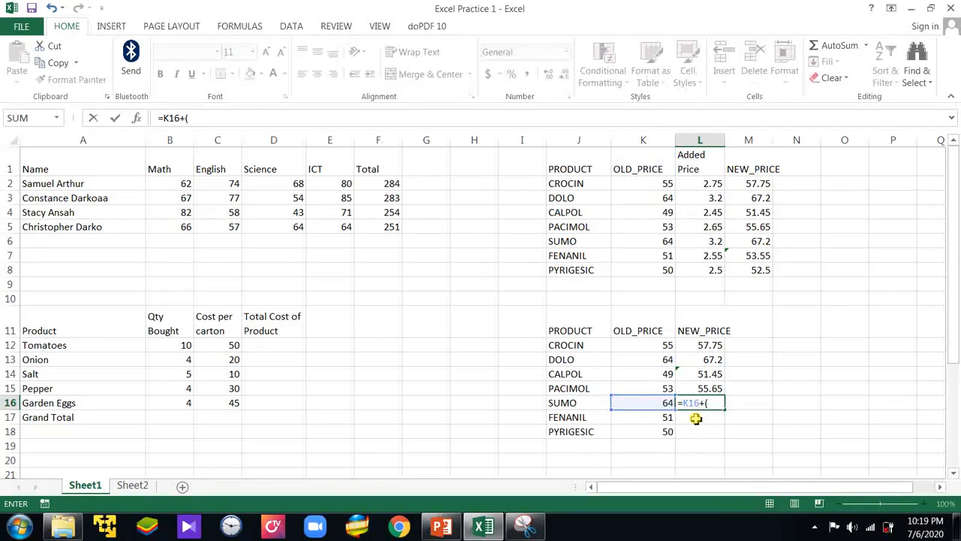
text(K16)
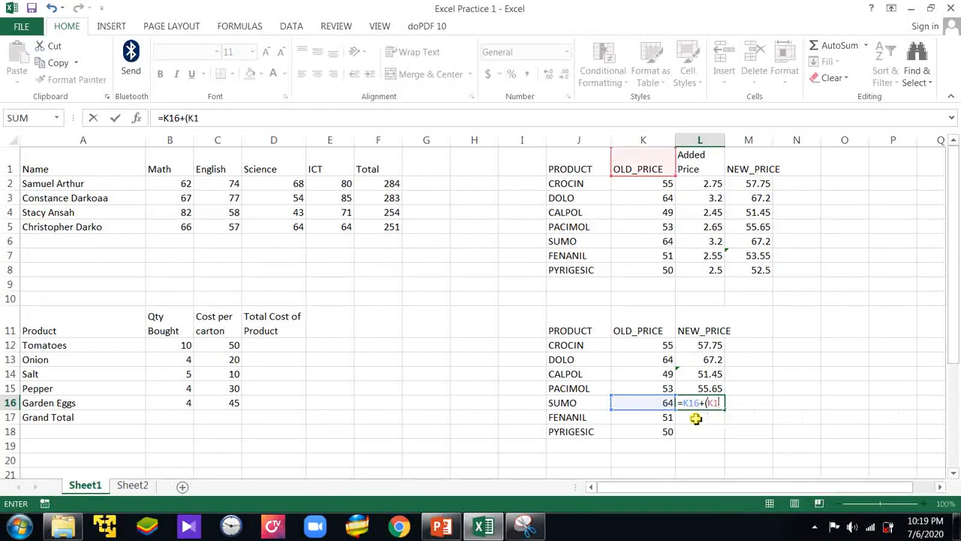
text(*0.05)
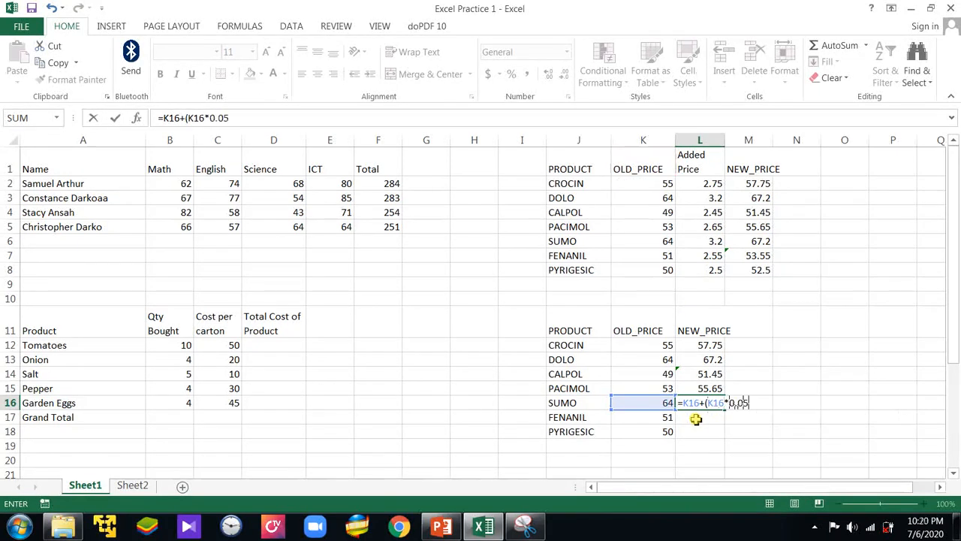
text())
key(Return)
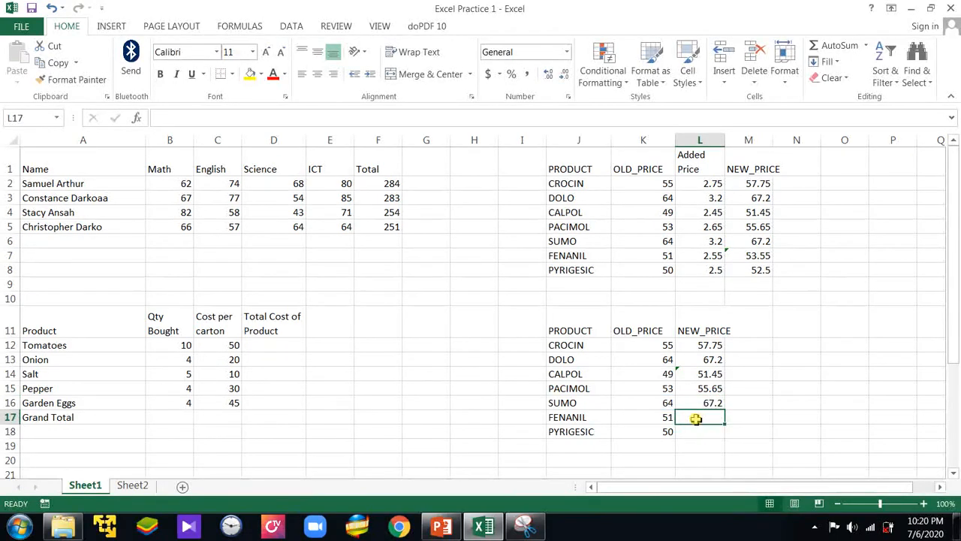
- Calculate the new price for FENANIL in L17 with the single formula =K17+(K17*0.05)
text(=)
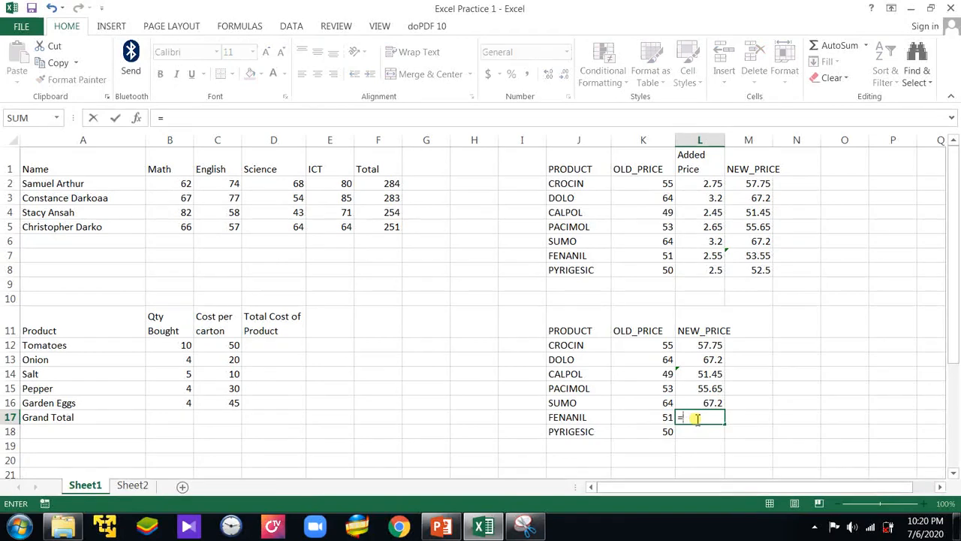
text(K)
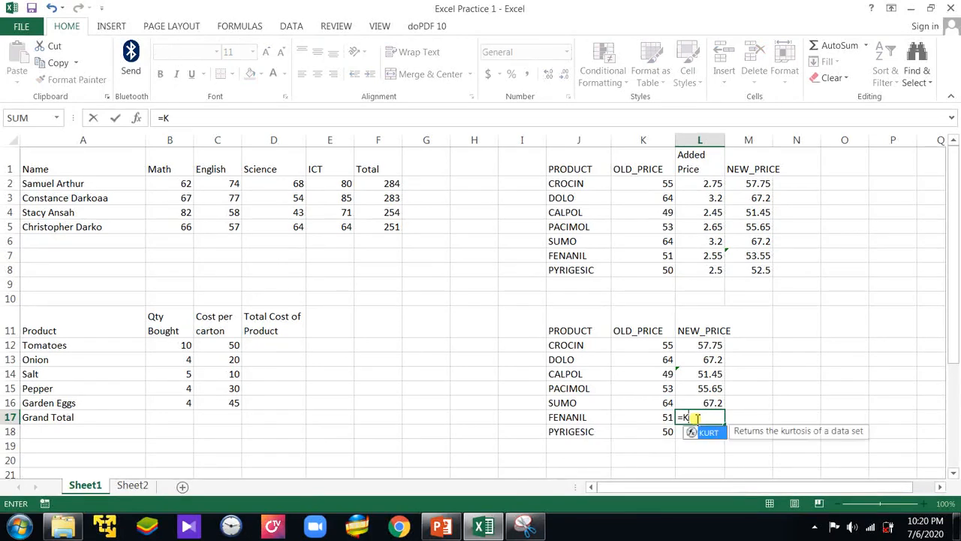
text(17)
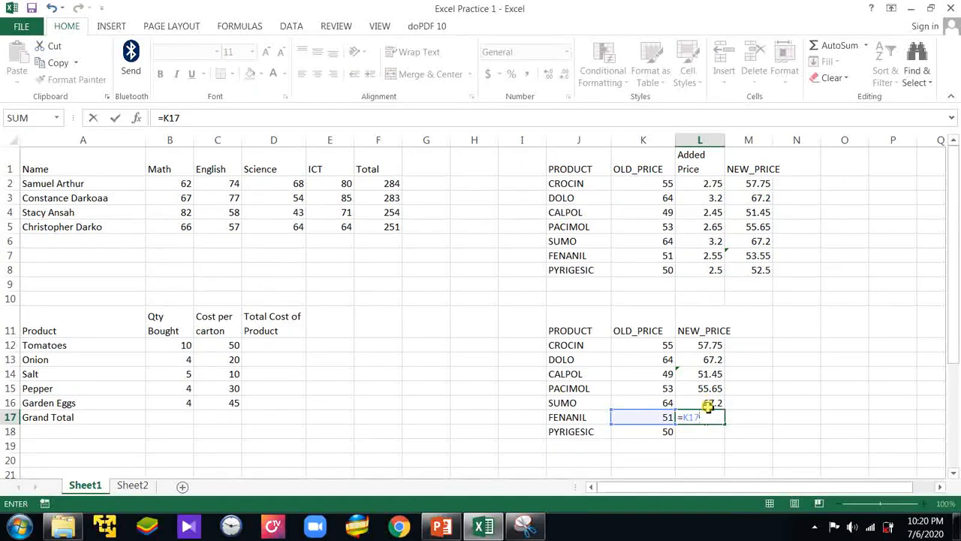
text(+(K15)
key(BackSpace)
text(7)
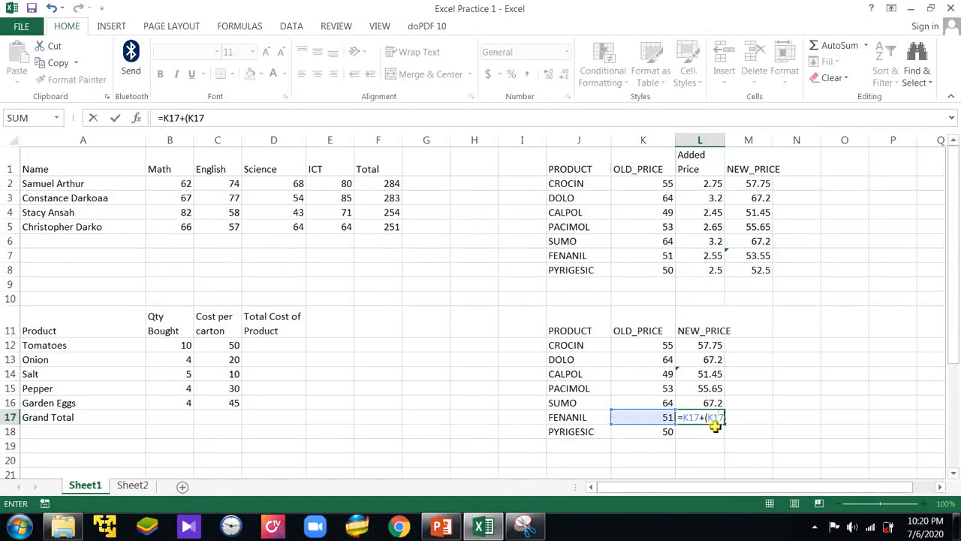
text(*0.05)
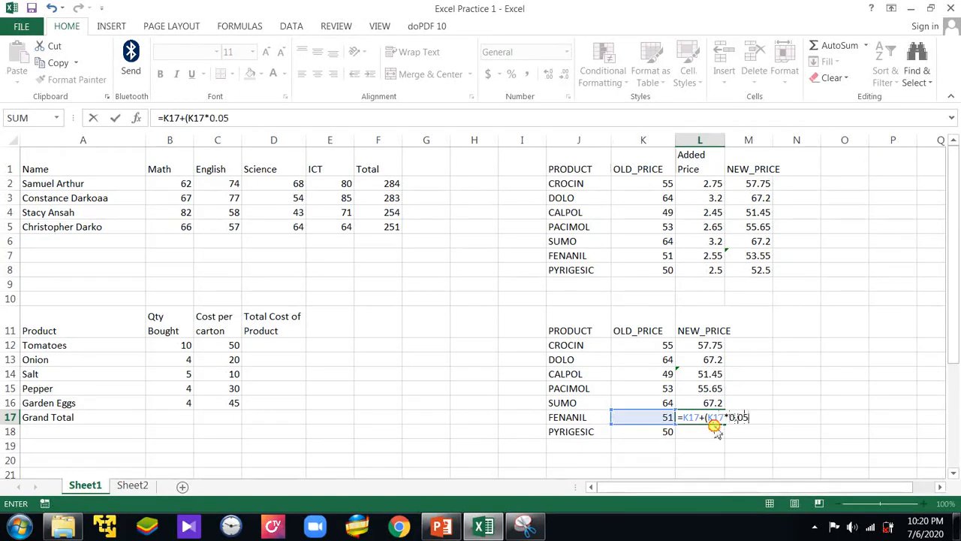
key(Return)
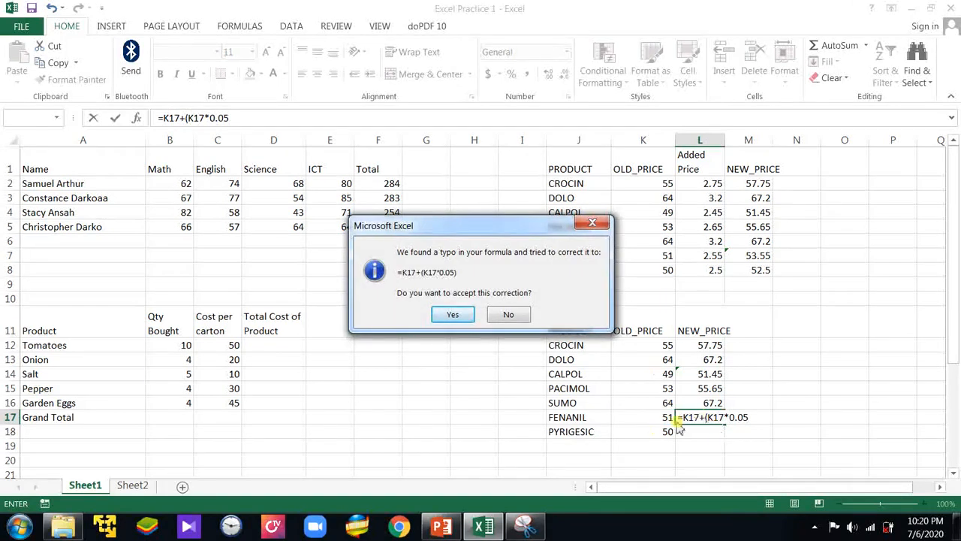
click(592, 222)
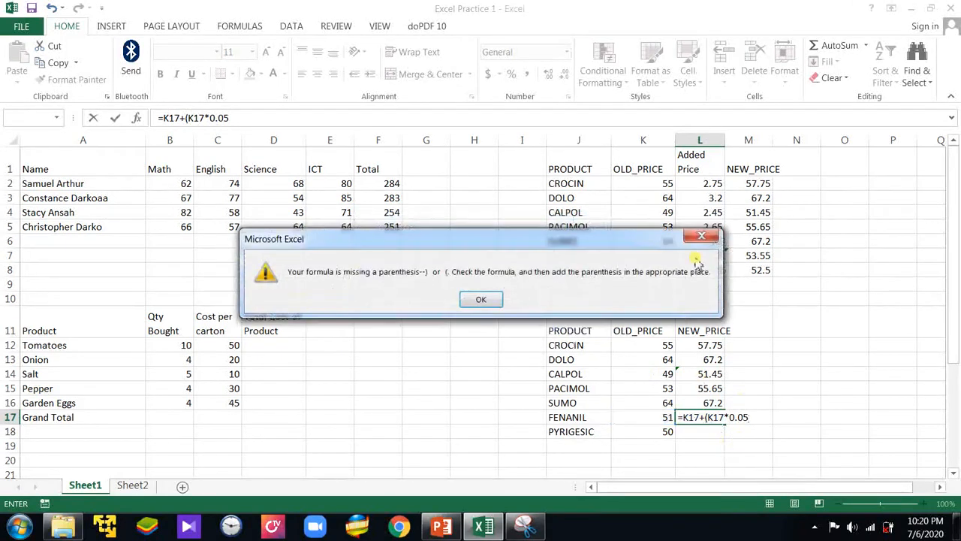
click(698, 237)
click(749, 417)
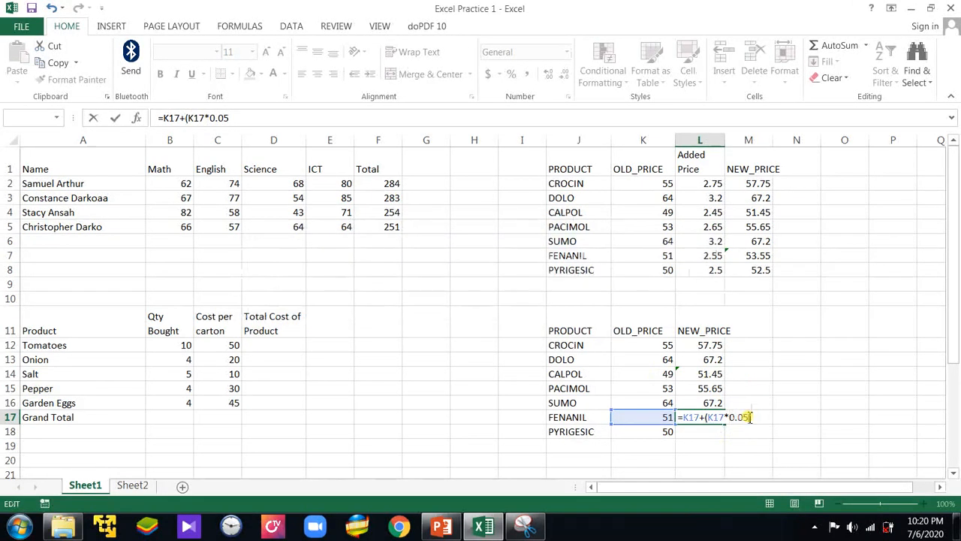
key(Return)
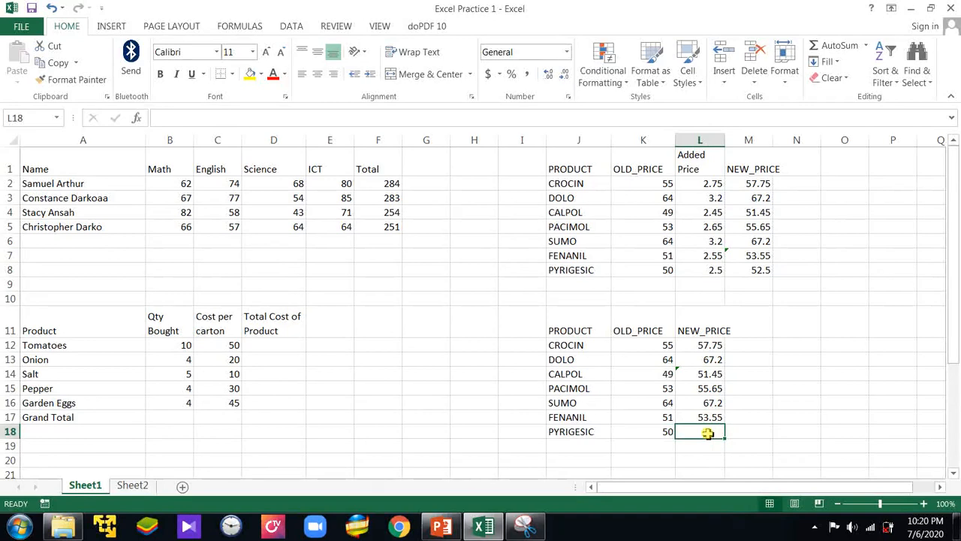
- Calculate the new price for PYRIGESIC in L18 with the single formula =K18+(K18*0.05)
text(=)
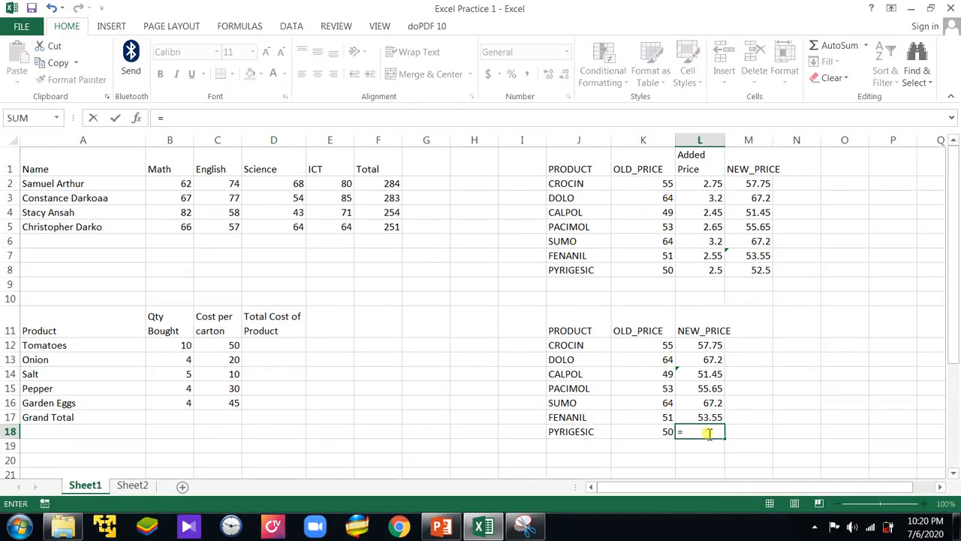
text(K1)
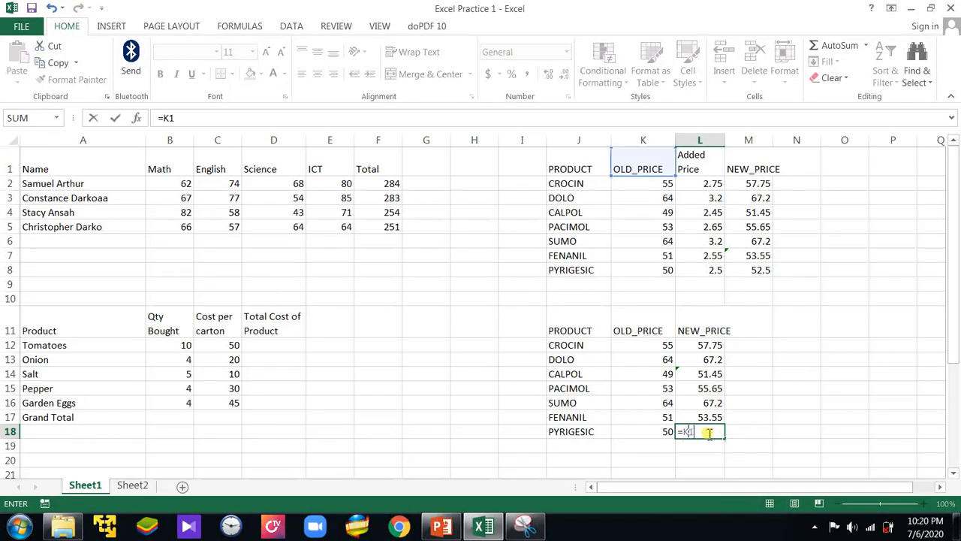
text(8*)
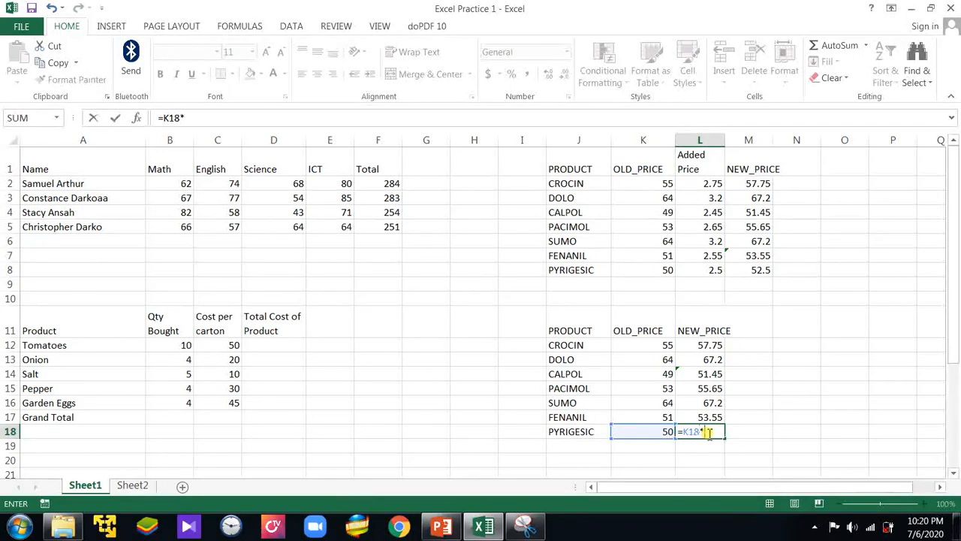
key(BackSpace)
text(+(K18)
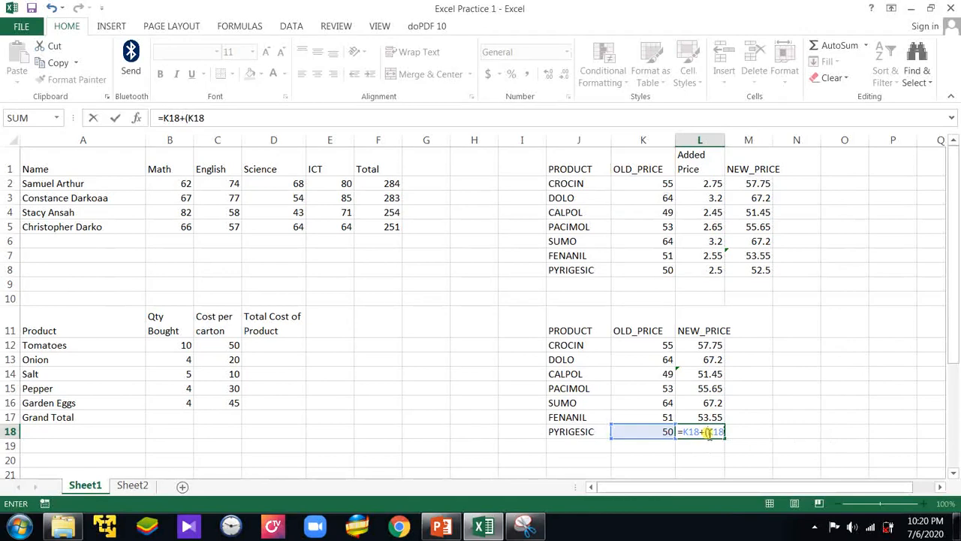
text(*0.05))
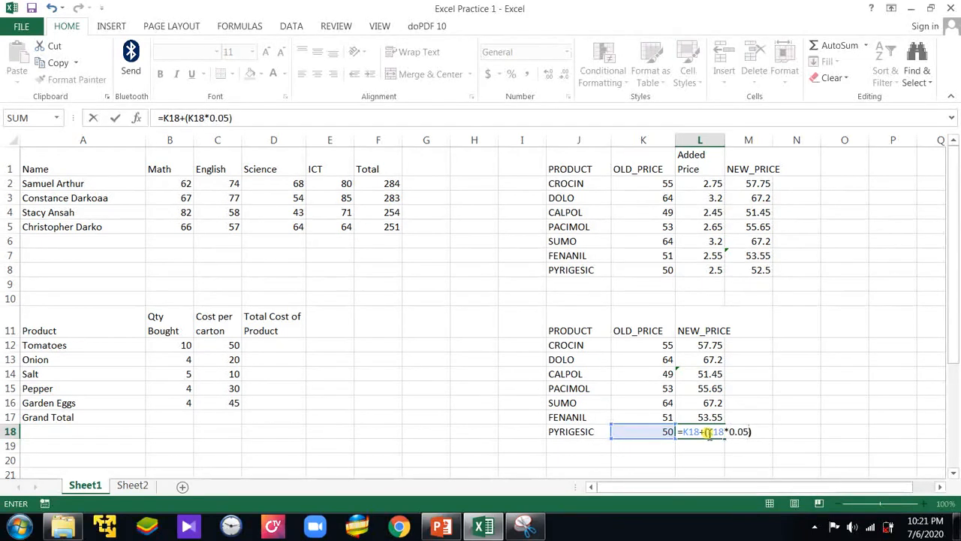
key(Return)
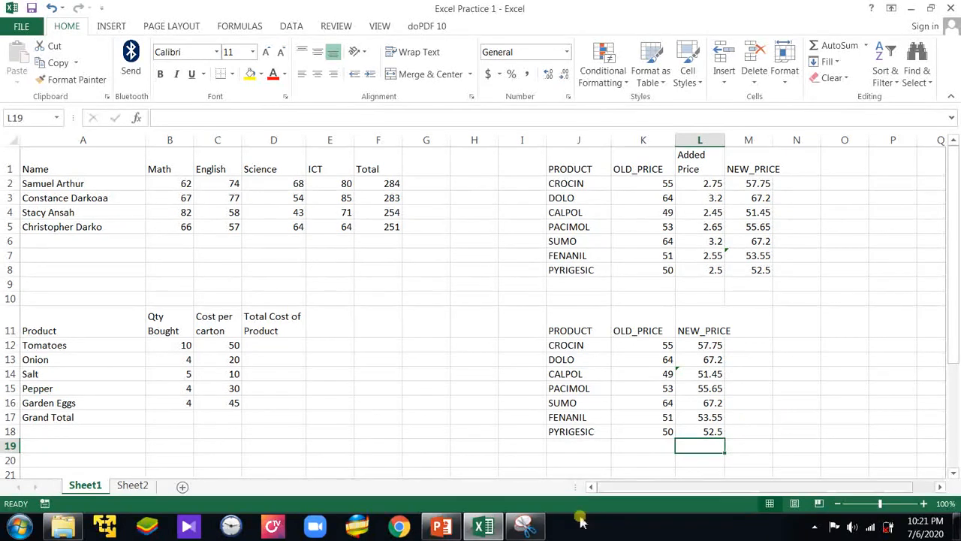
- Switch to PowerPoint to review the Sample 2 computation slide, and return to the Excel practice sheet
click(442, 526)
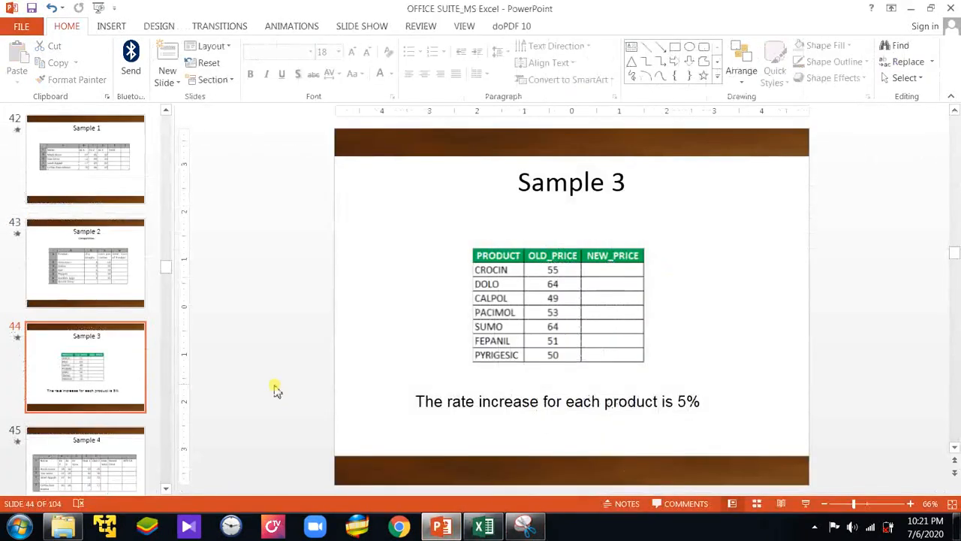
scroll(272, 394, up, 1)
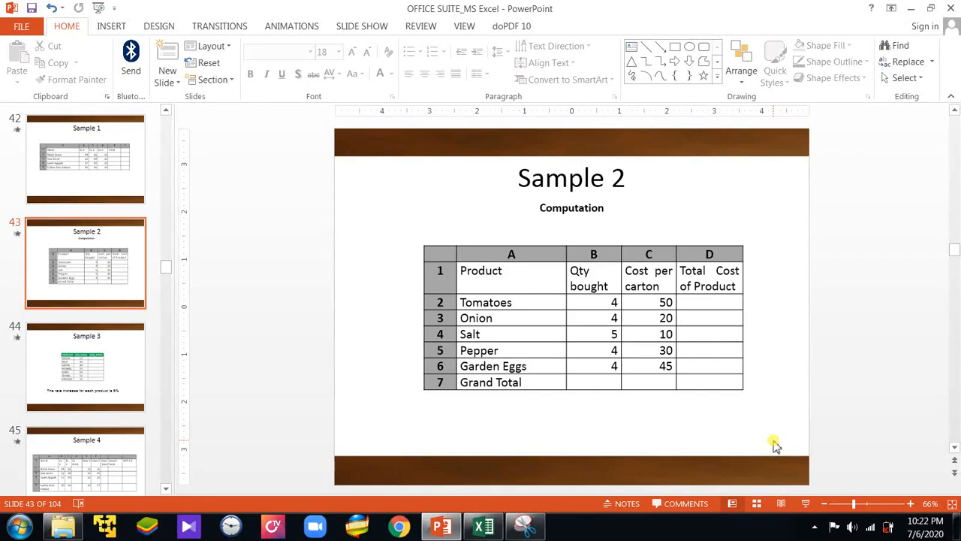
click(484, 527)
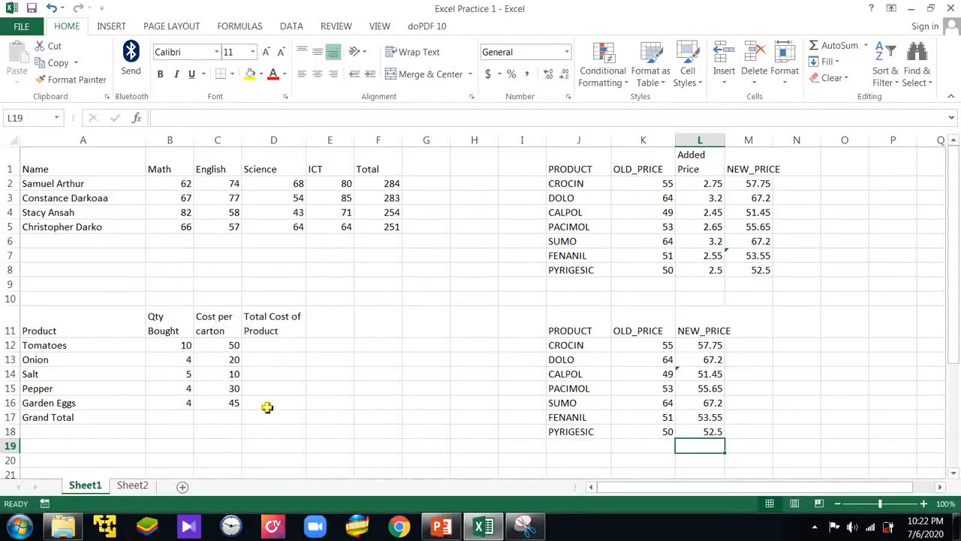
click(286, 429)
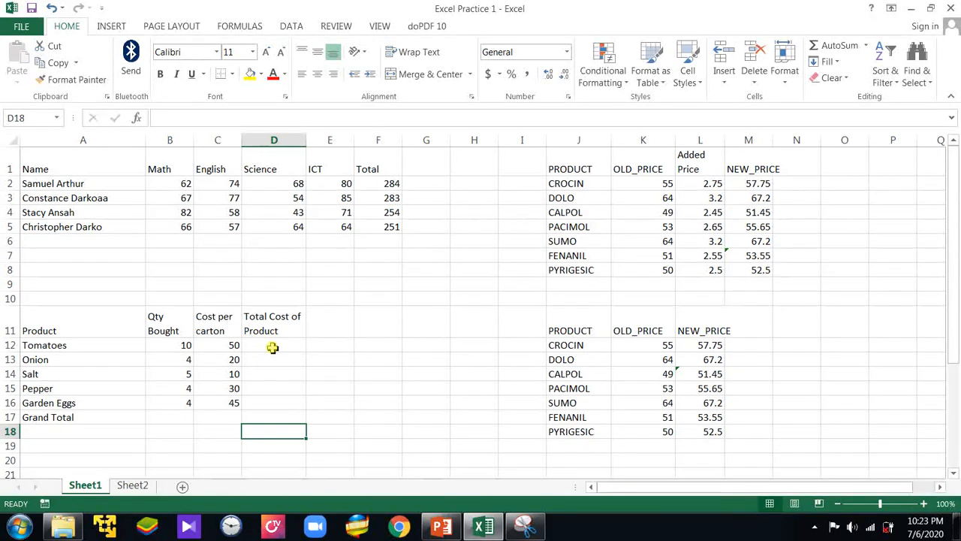
- Calculate the total cost of Tomatoes in D12 with the formula =B12*C12
click(272, 347)
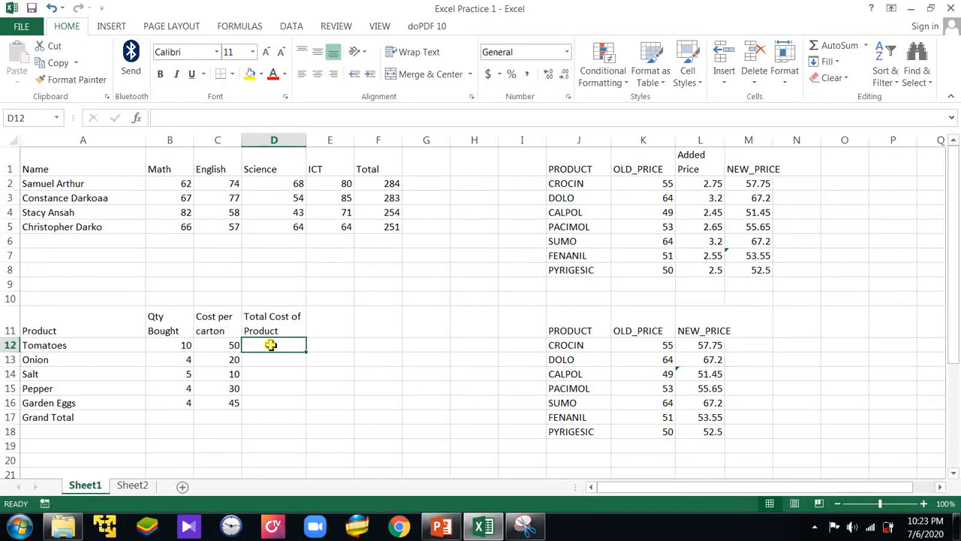
text(=)
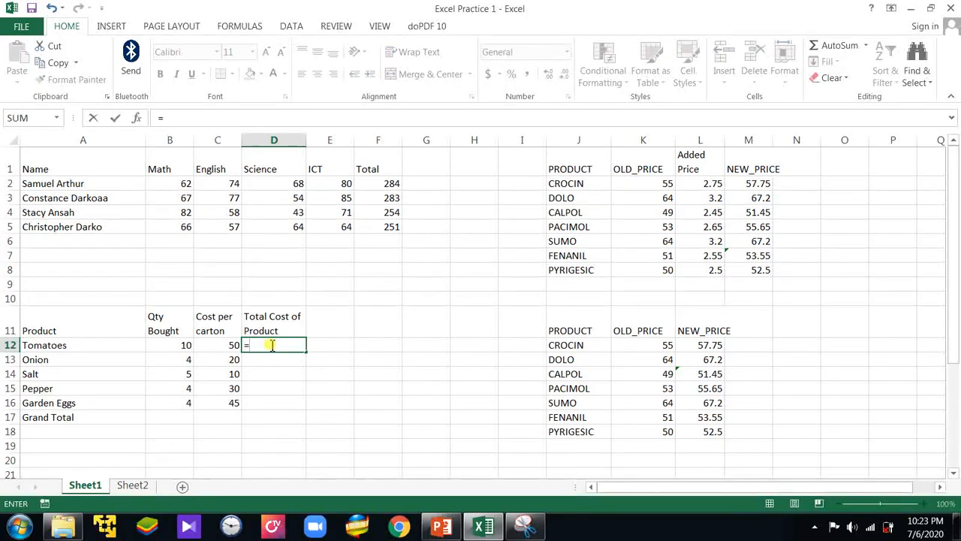
text(B12)
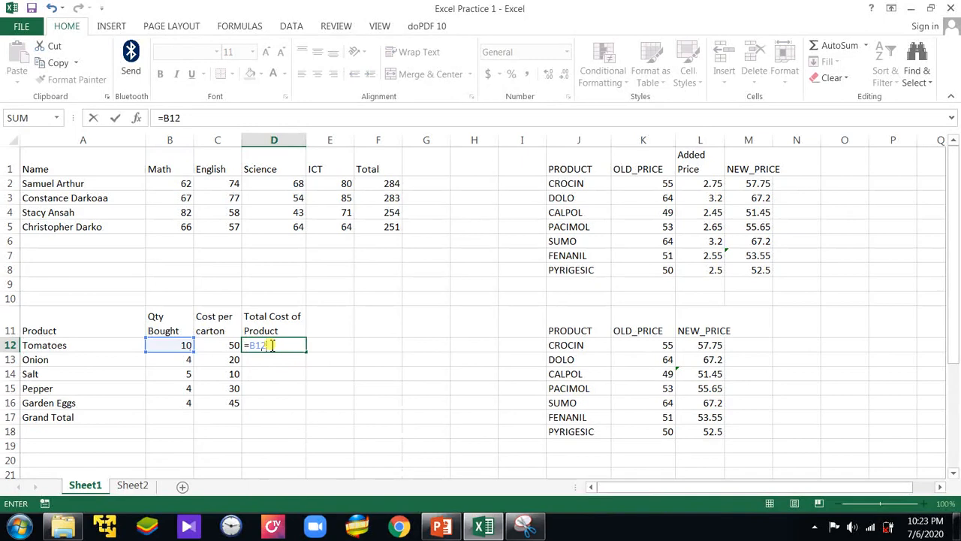
text(*C12)
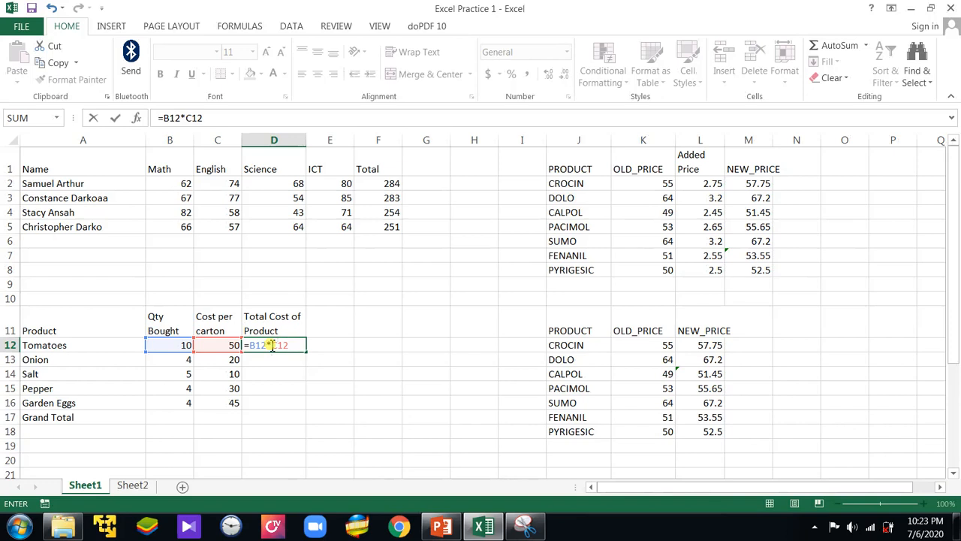
key(Return)
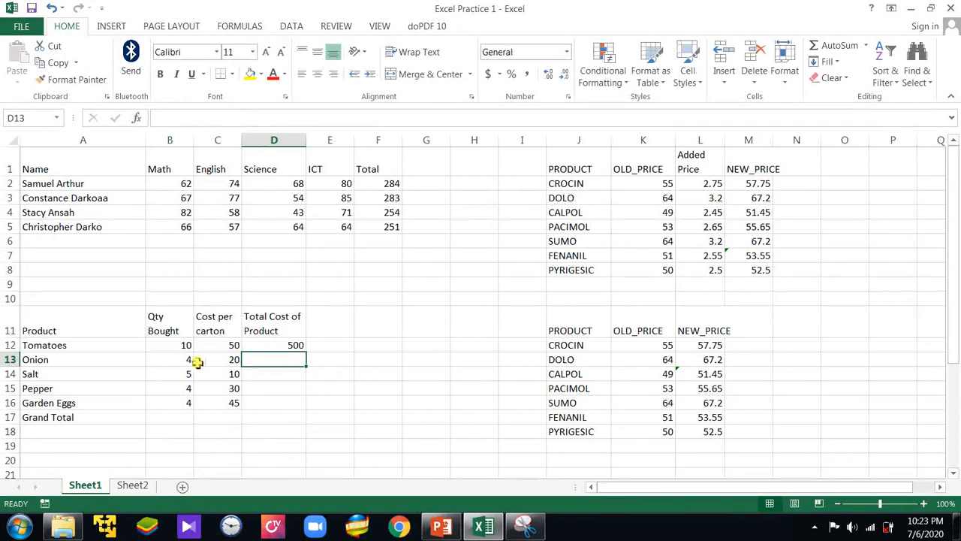
- Set the quantity bought for Tomatoes in B12 to 4
click(170, 347)
text(4)
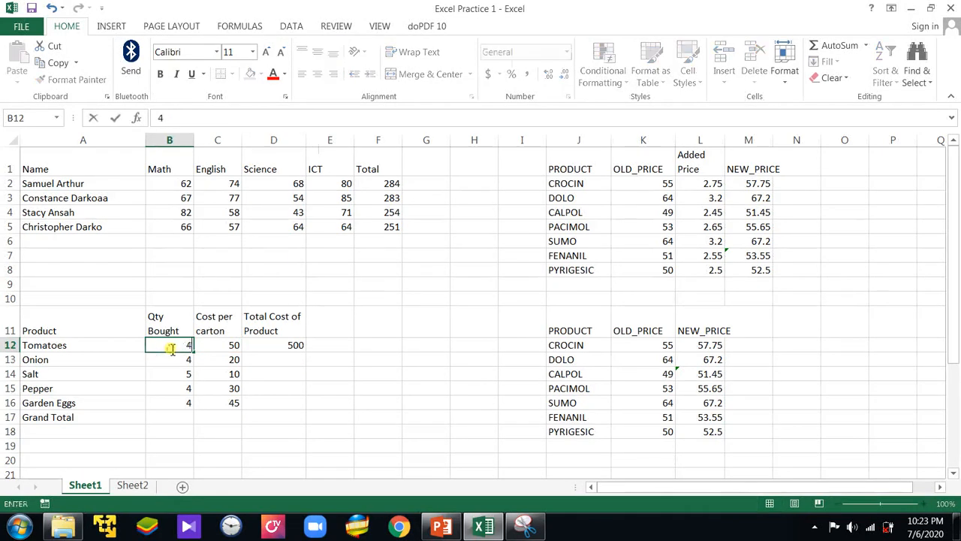
key(Return)
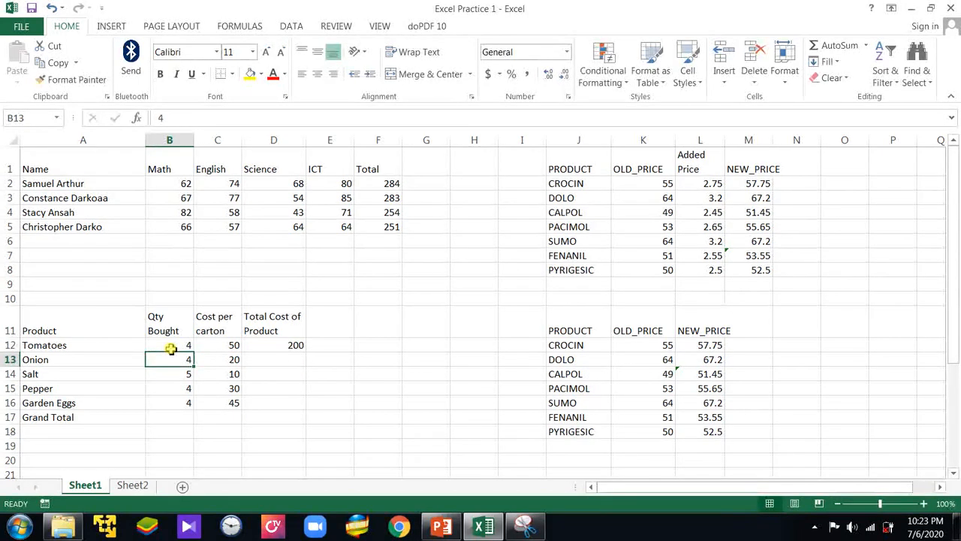
- Calculate the total cost of Onion in D13 with the formula =B13*C13
click(279, 360)
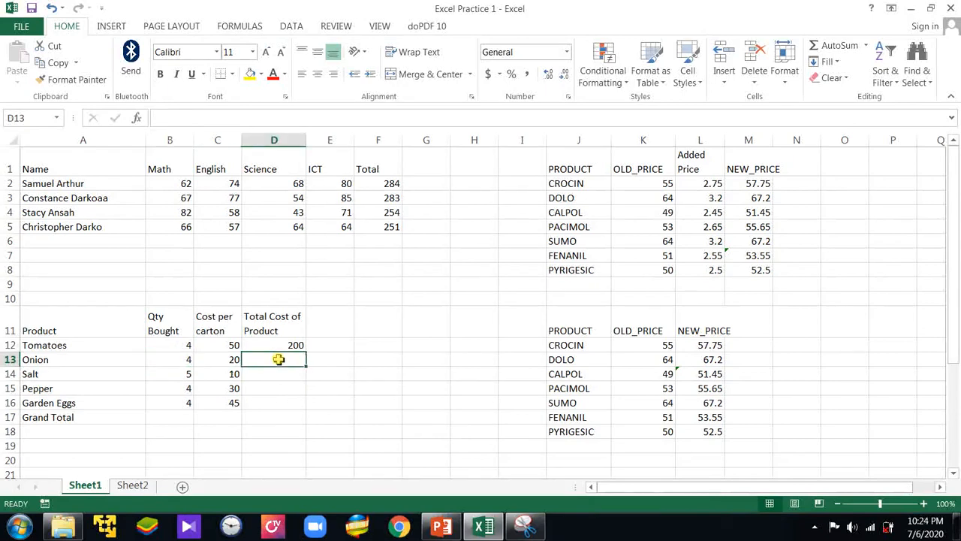
text(=)
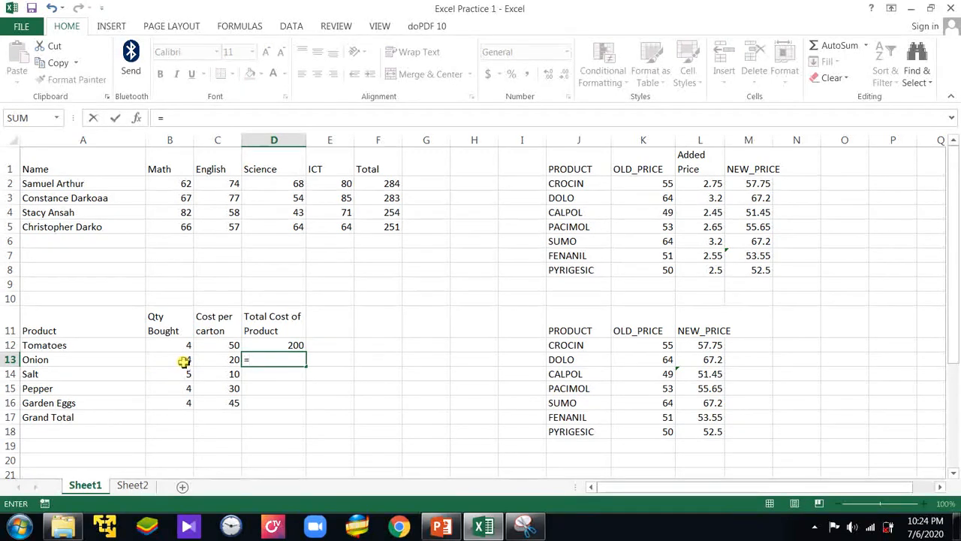
text(B)
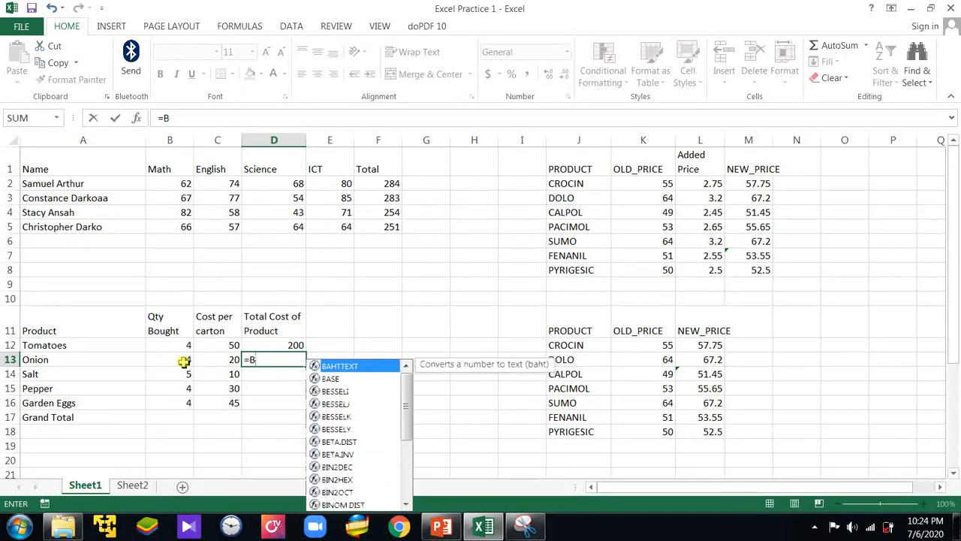
text(1)
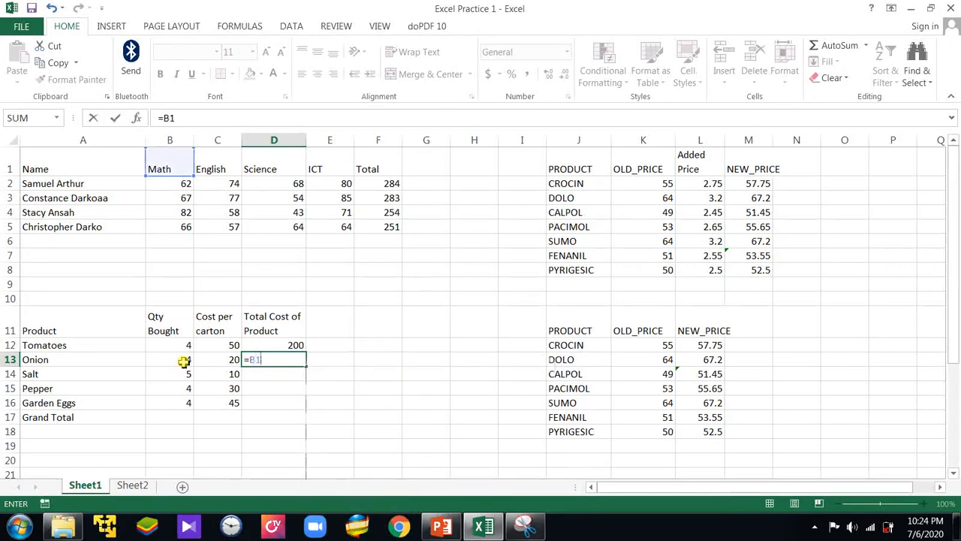
text(3)
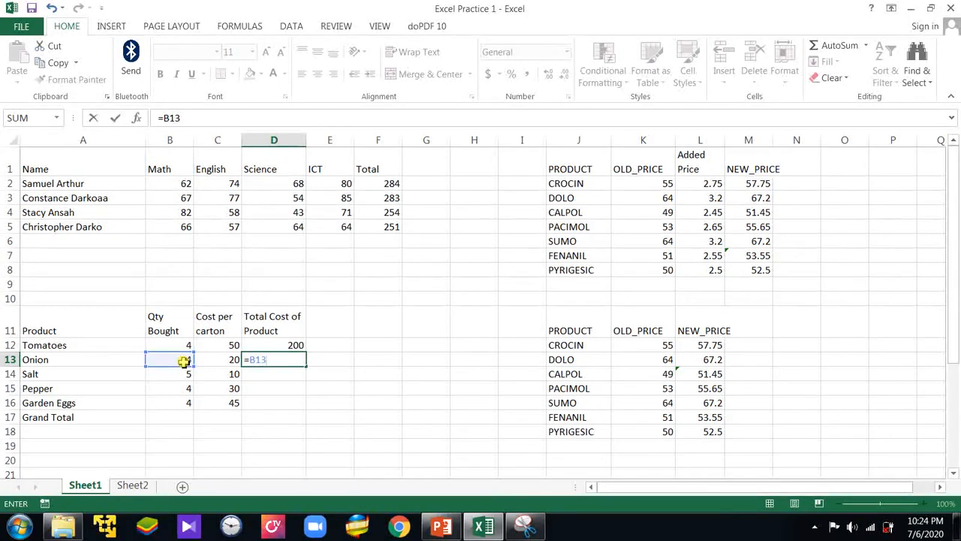
text(*)
text(C)
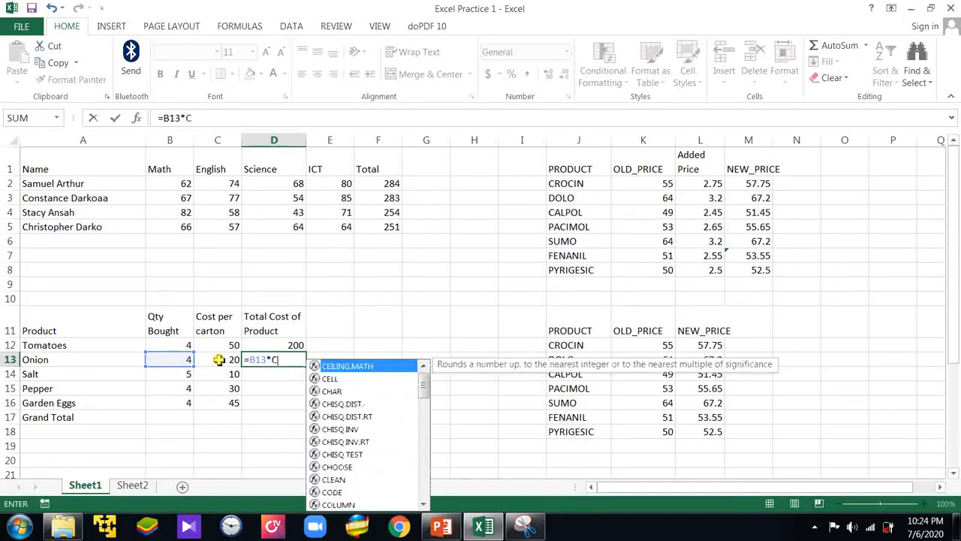
text(13)
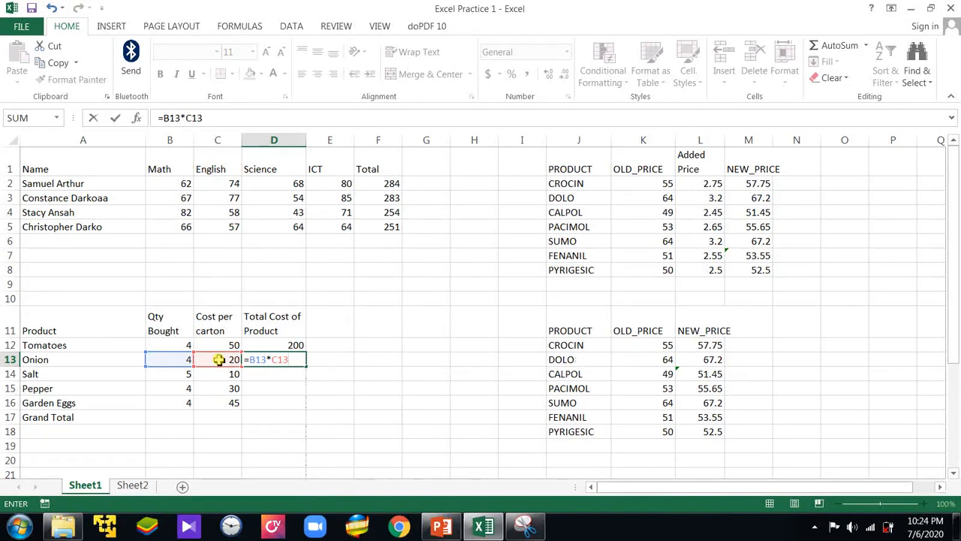
key(Return)
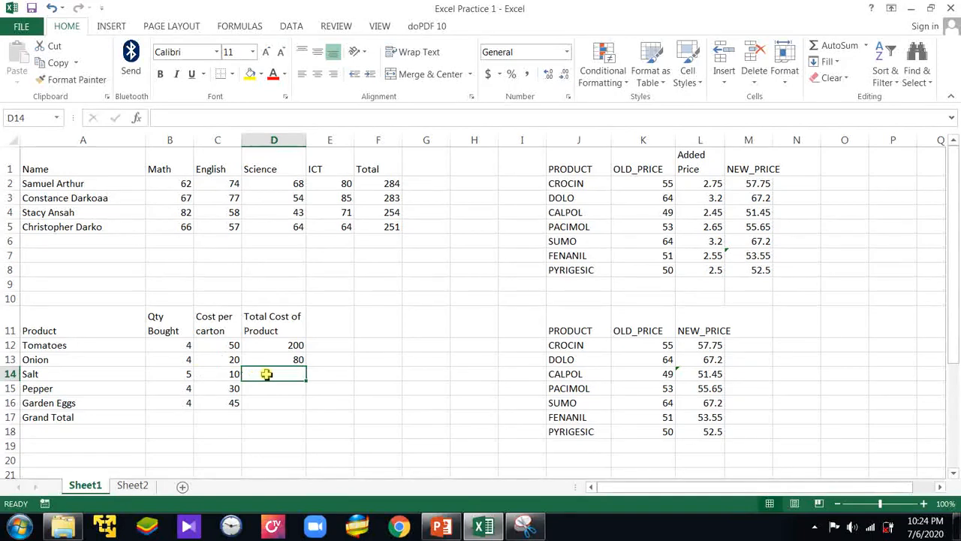
- Calculate the total cost of Salt in D14 with the formula =B14*C14
text(=)
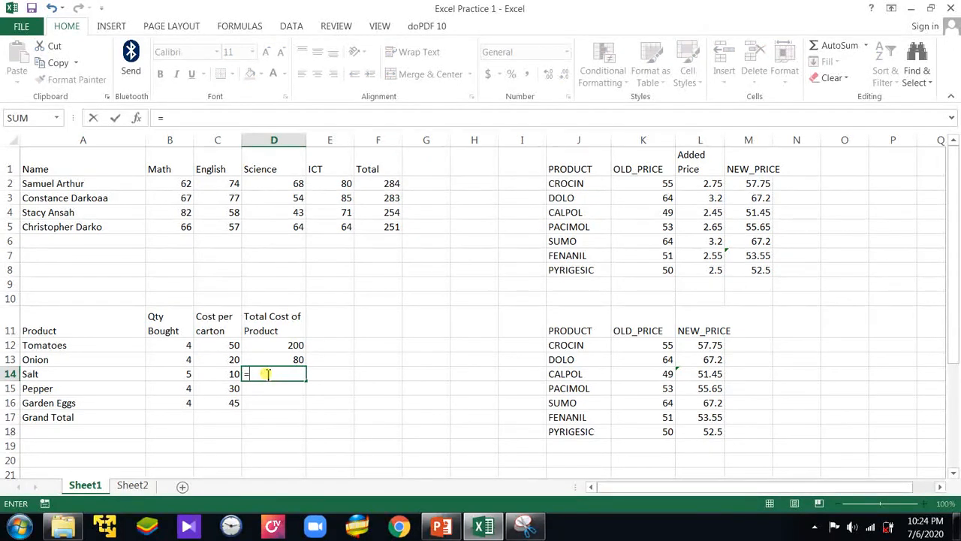
text(B1)
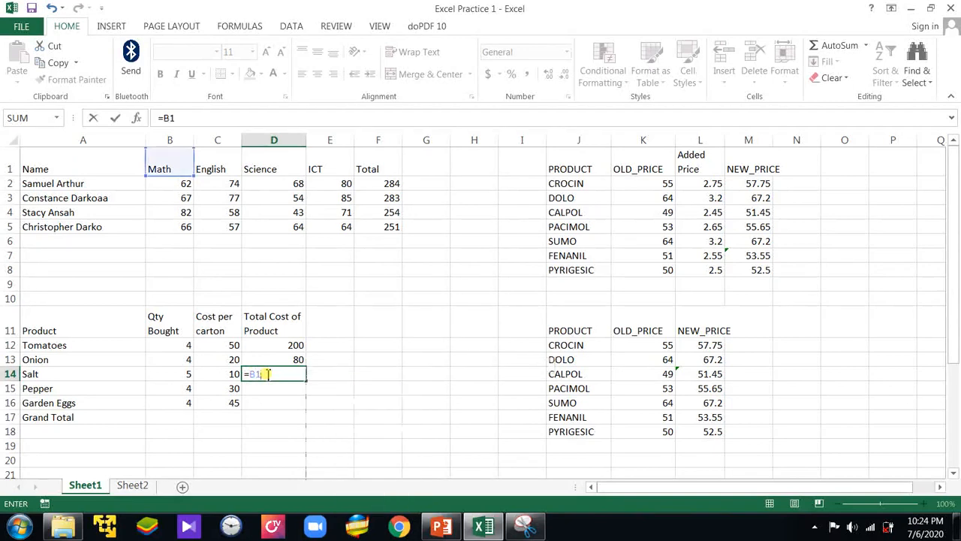
text(4)
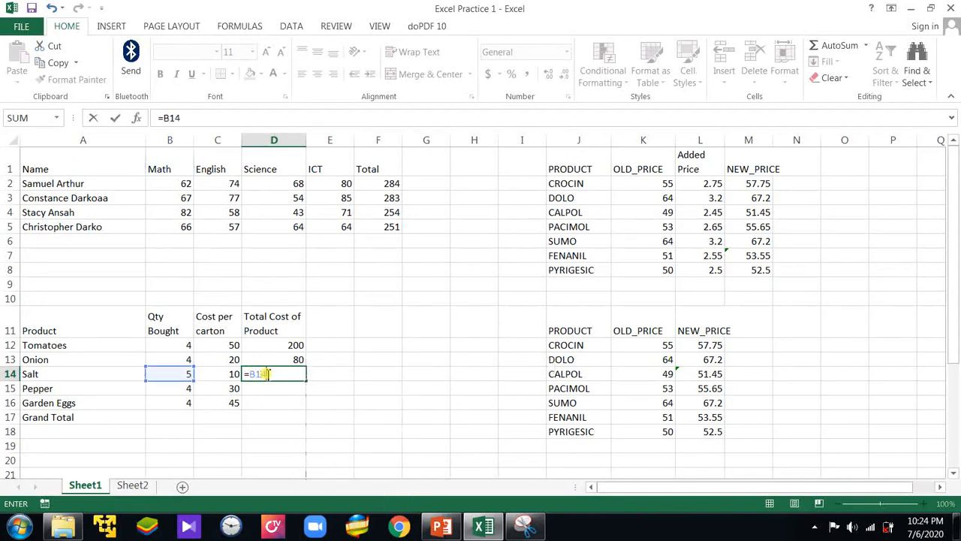
text(*C1)
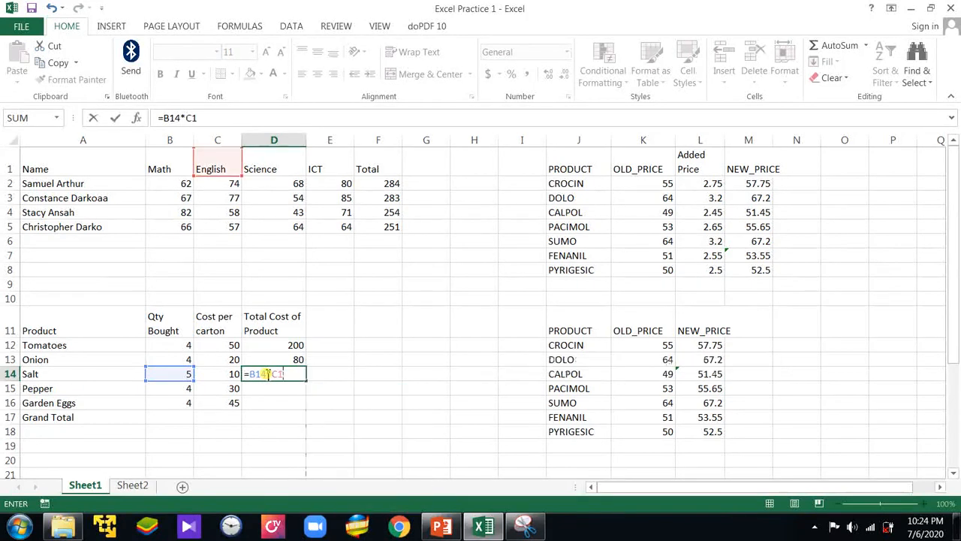
text(4)
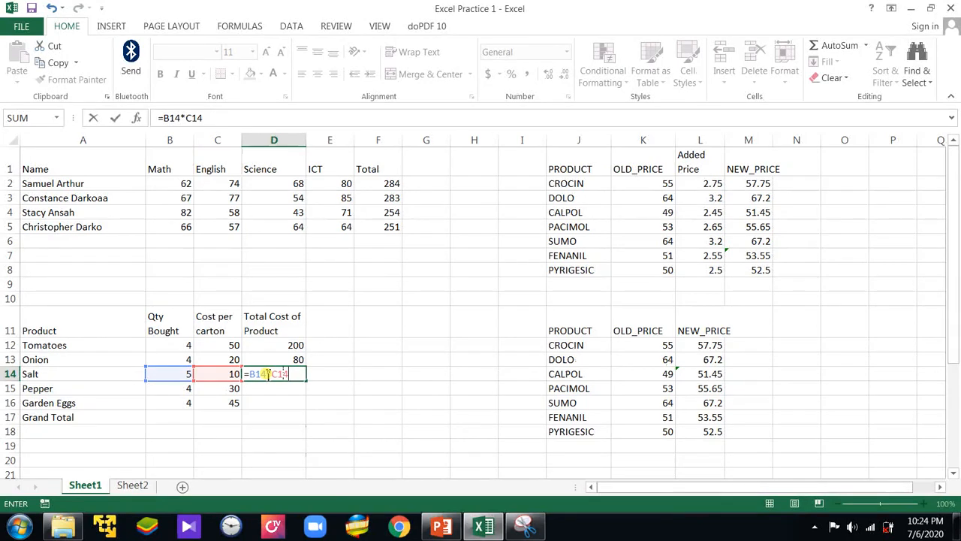
key(Return)
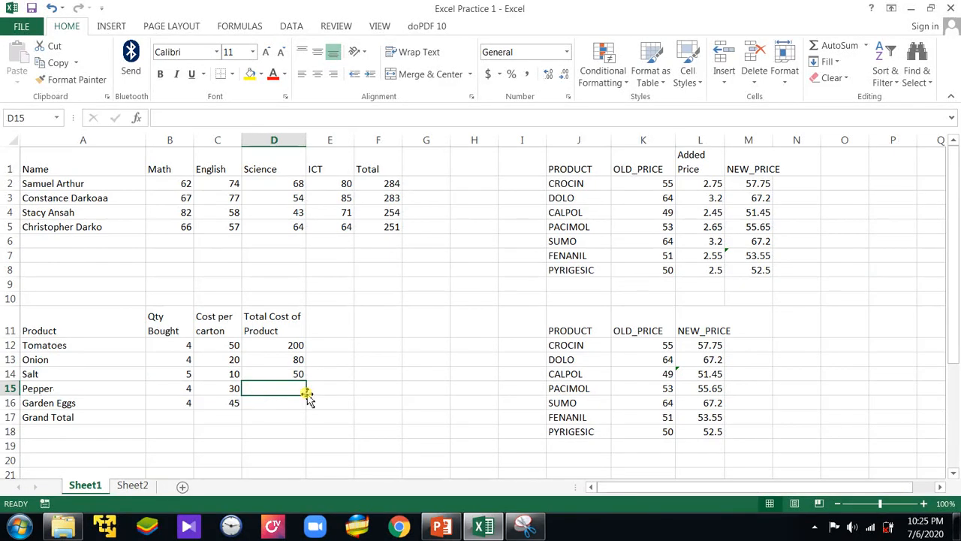
- Calculate the total cost of Pepper in D15 with the formula =B15*C15
text(=)
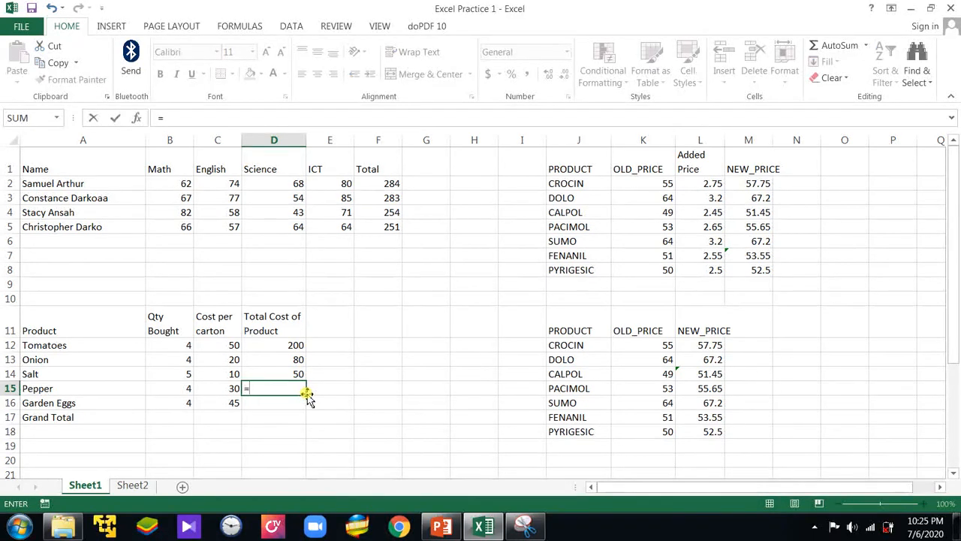
text(B)
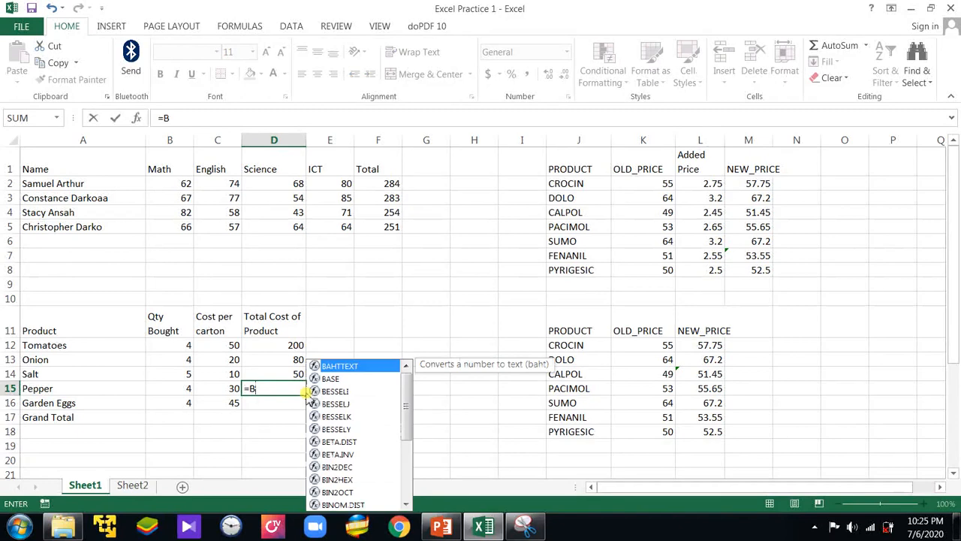
text(15)
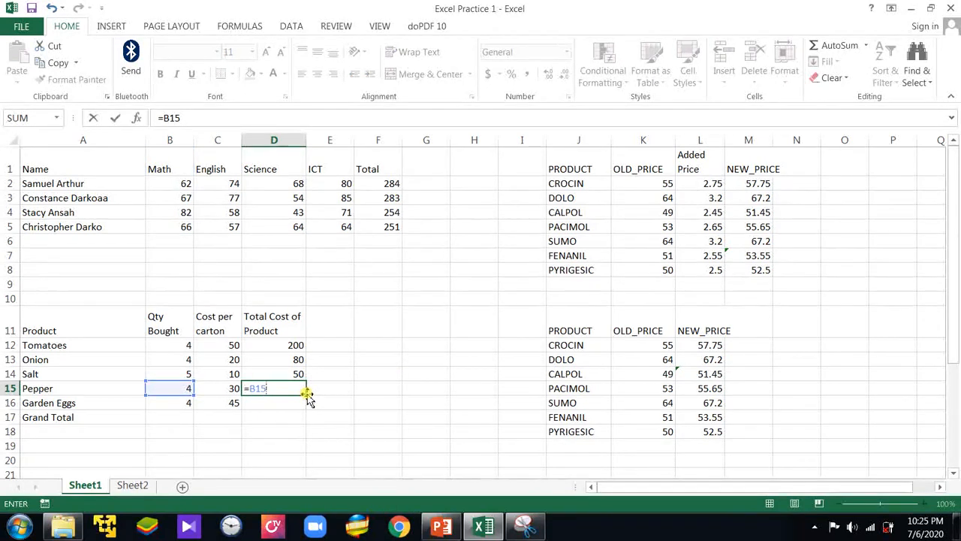
text(*C)
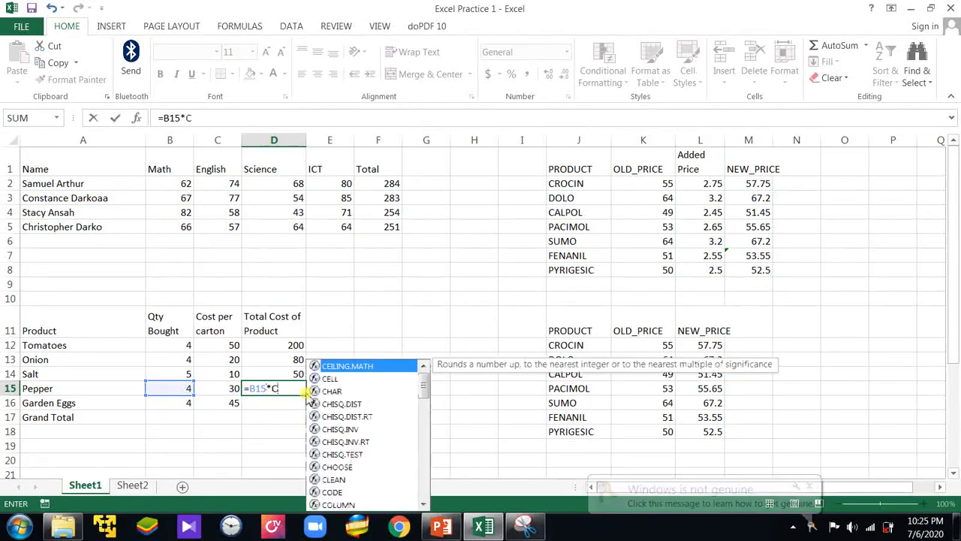
text(15)
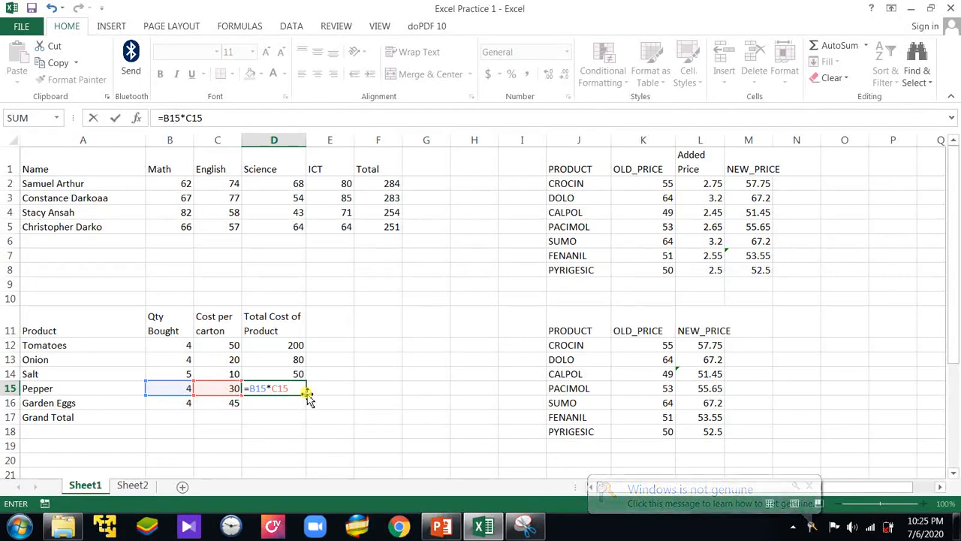
key(Return)
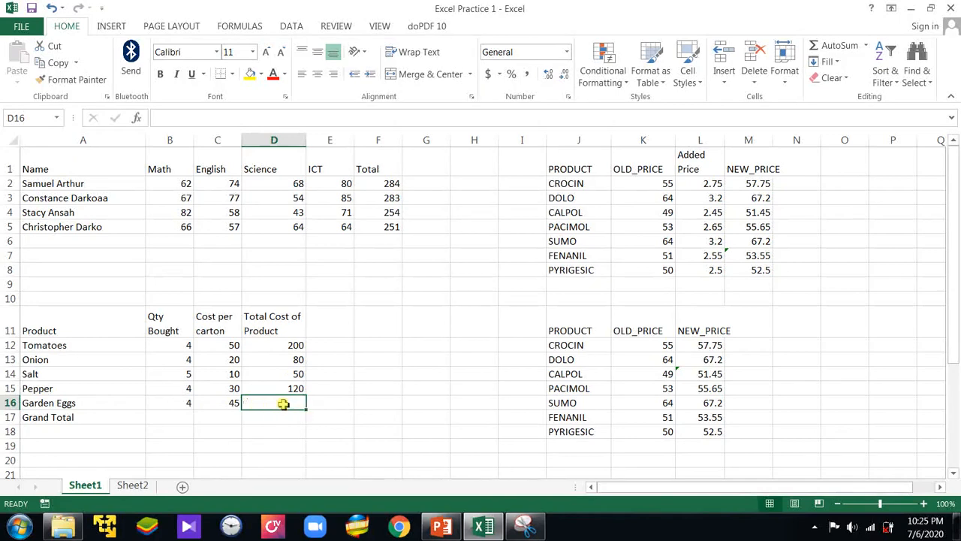
- Calculate the total cost of Garden Eggs in D16 with the formula =B16*C16
text(=B)
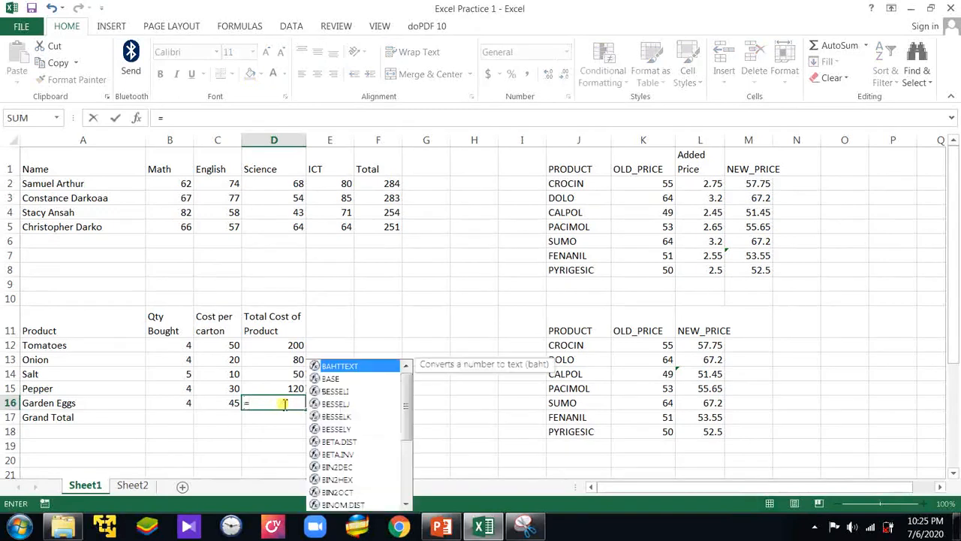
text(1)
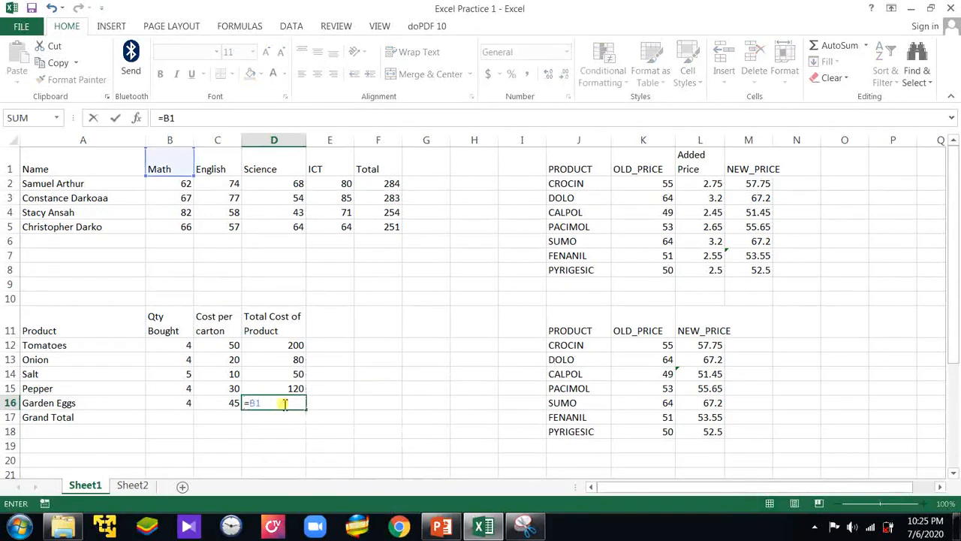
text(6)
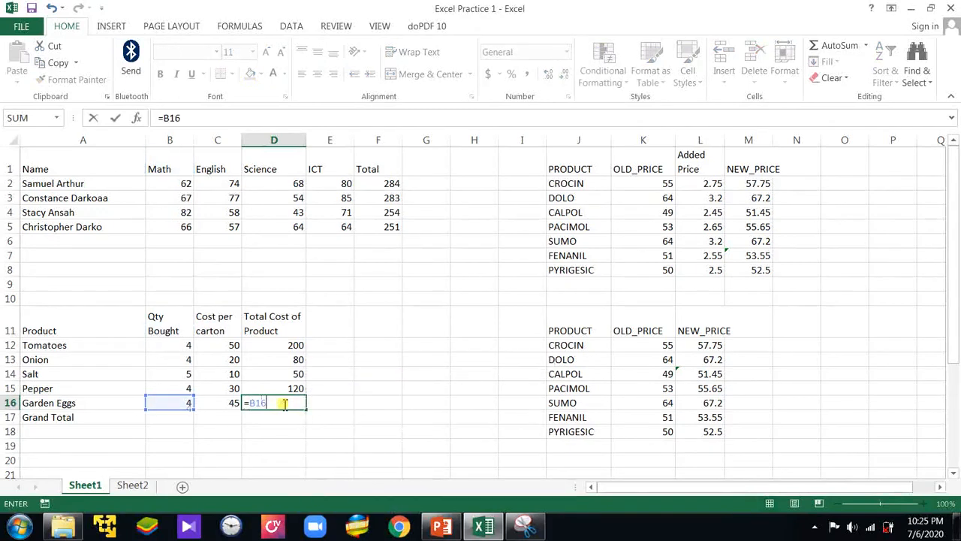
text(*C)
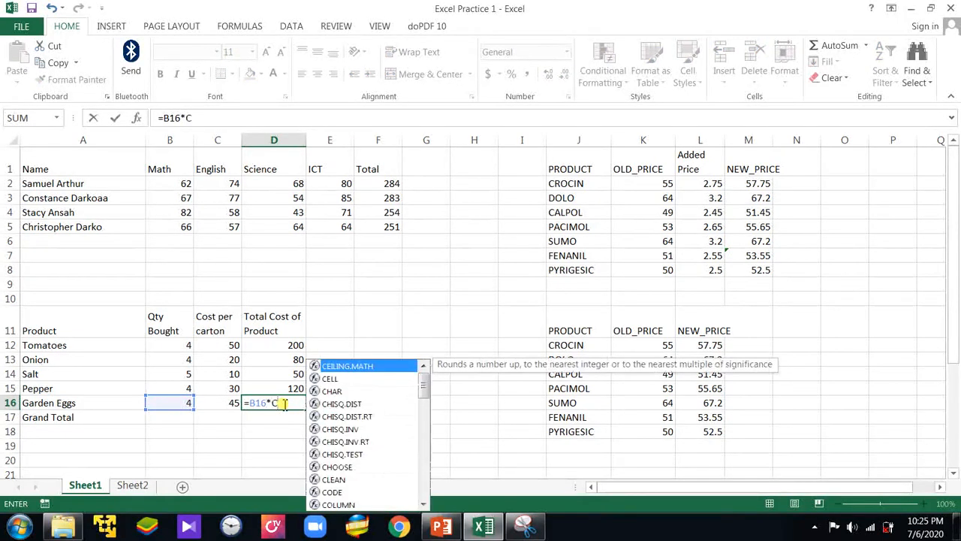
text(16)
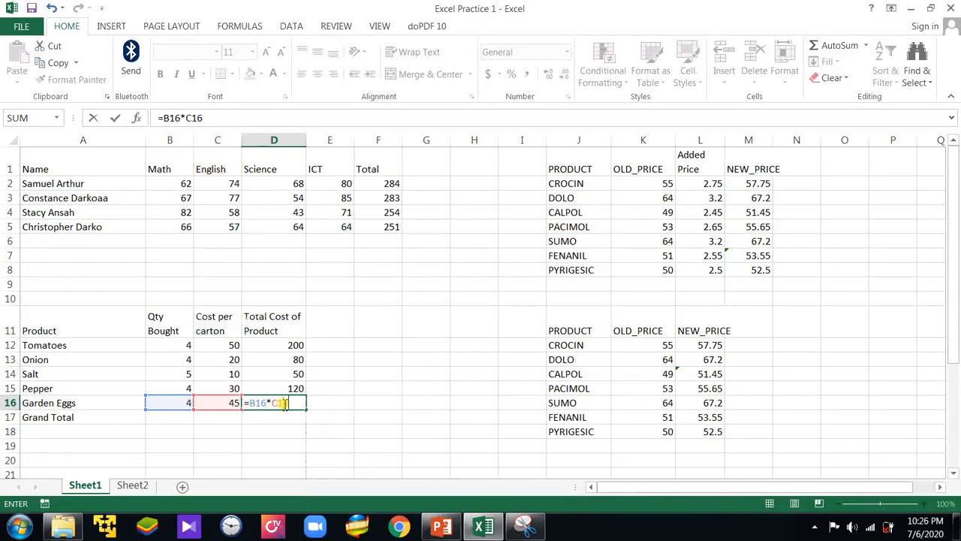
key(Return)
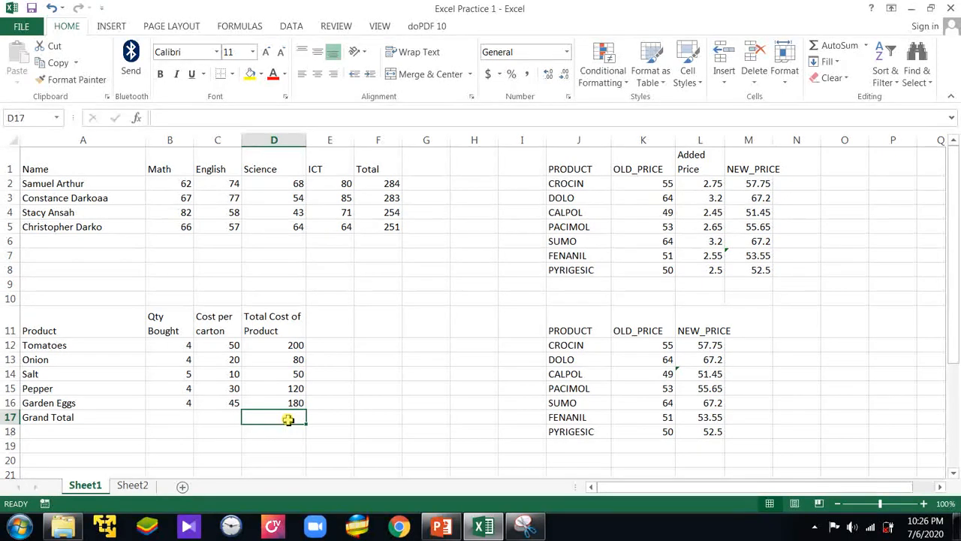
- Calculate the Grand Total of the product costs in D17 with the formula =D12+D13+D14+D15+D16
text(=)
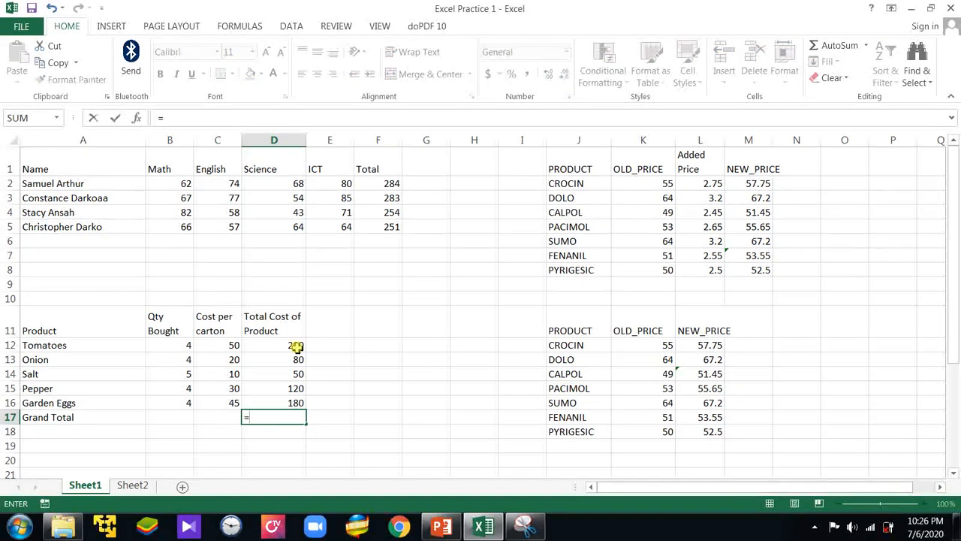
text(D12)
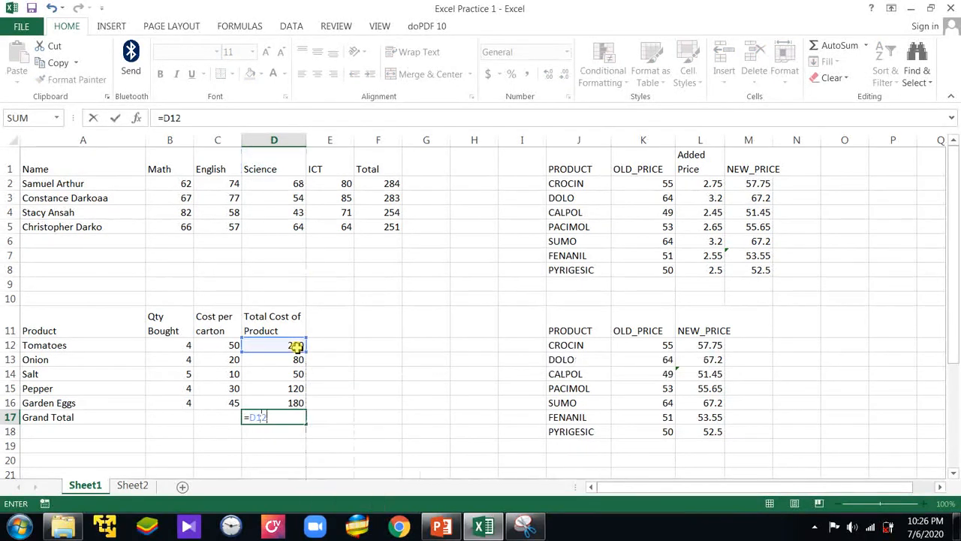
text(+D13)
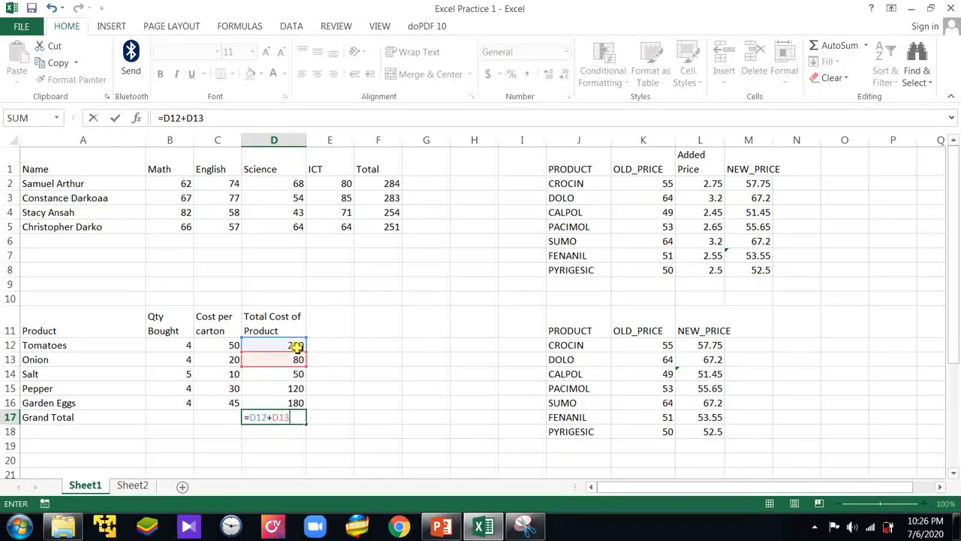
text(+D)
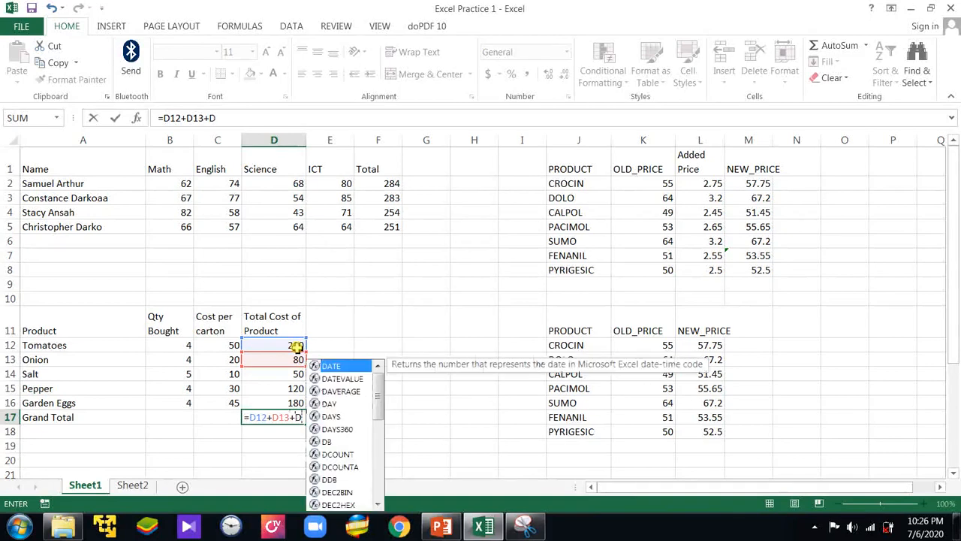
text(1)
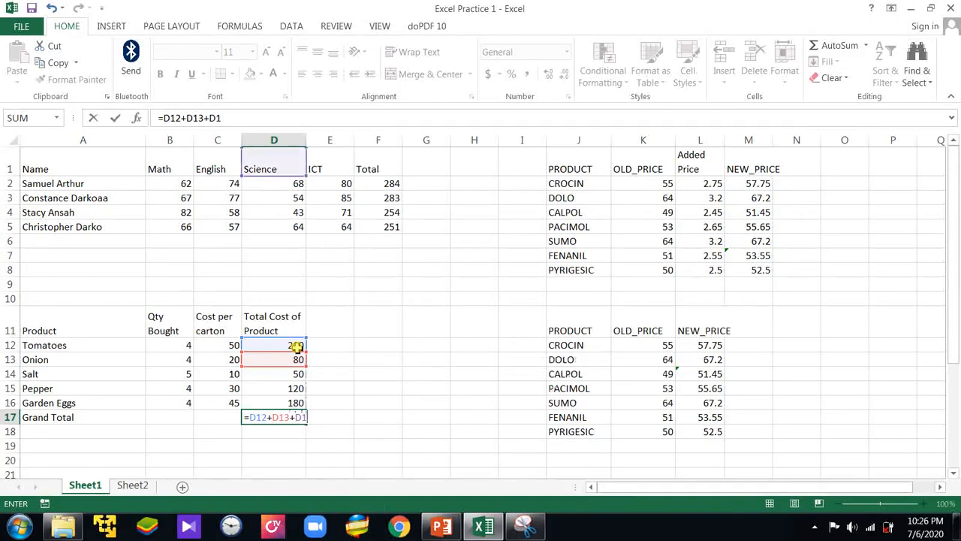
text(4+)
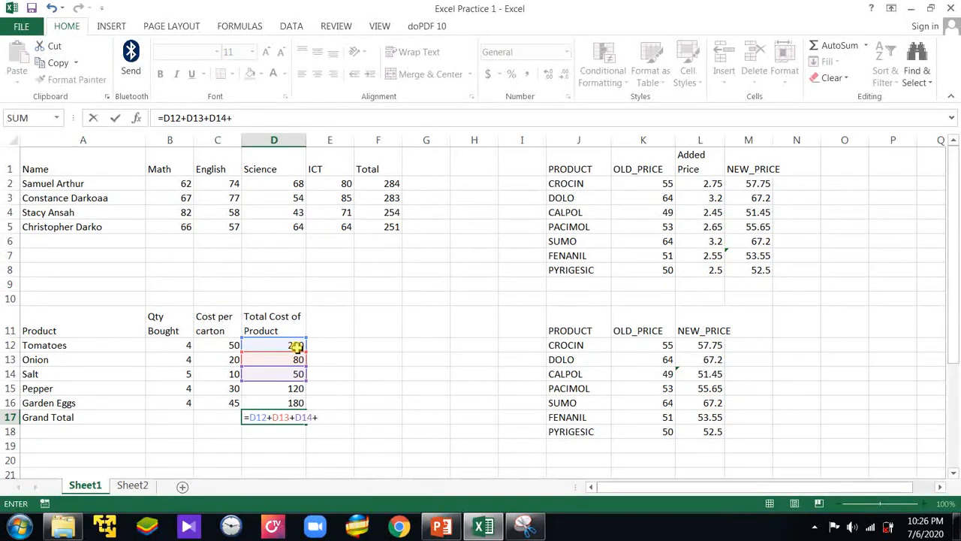
text(D)
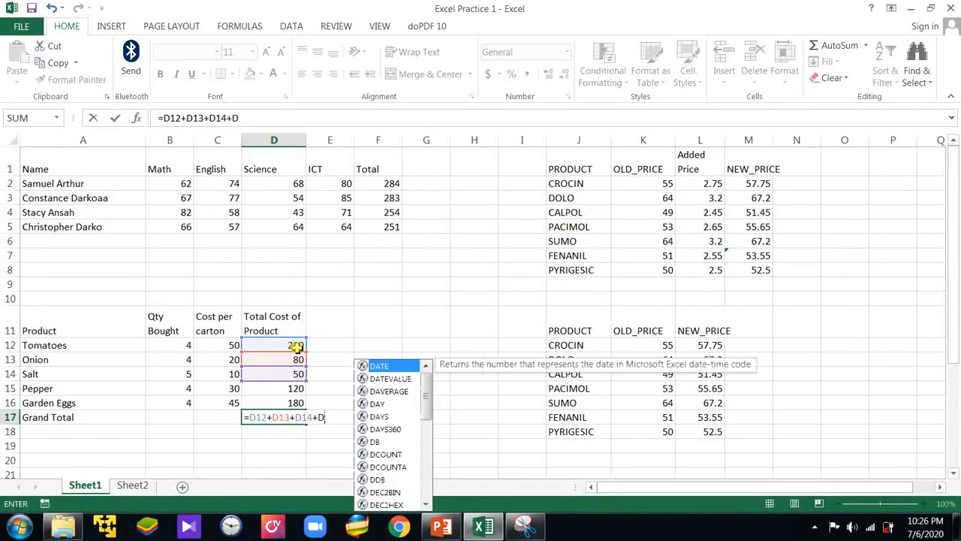
text(15+)
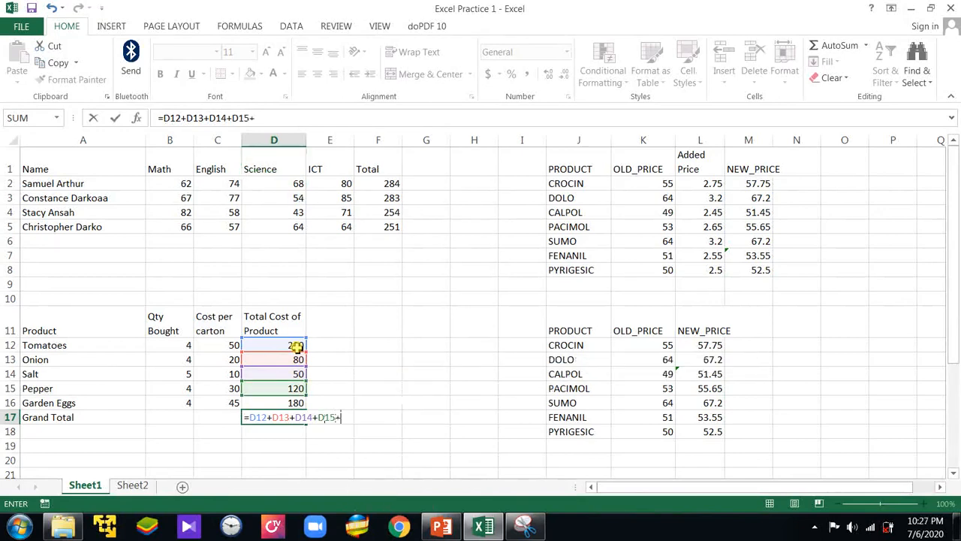
text(D16)
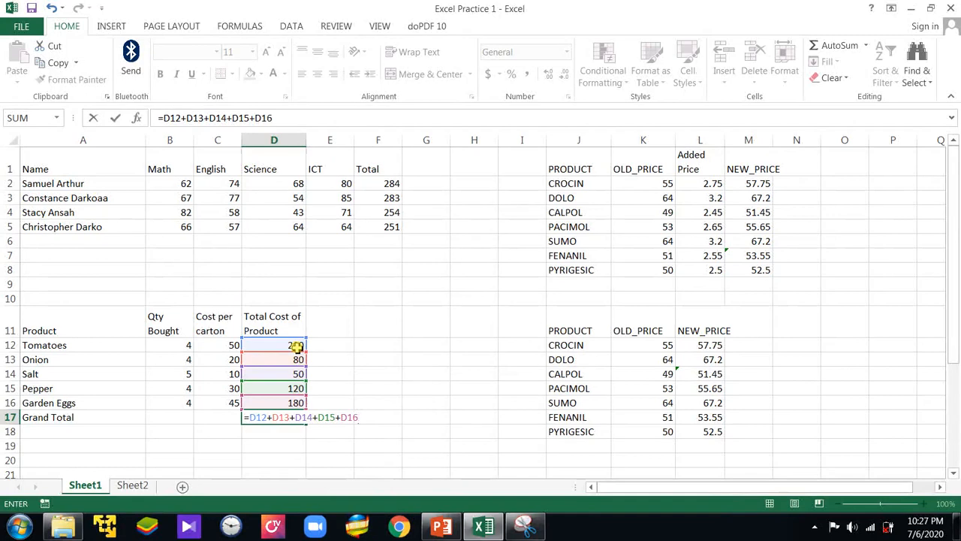
key(Return)
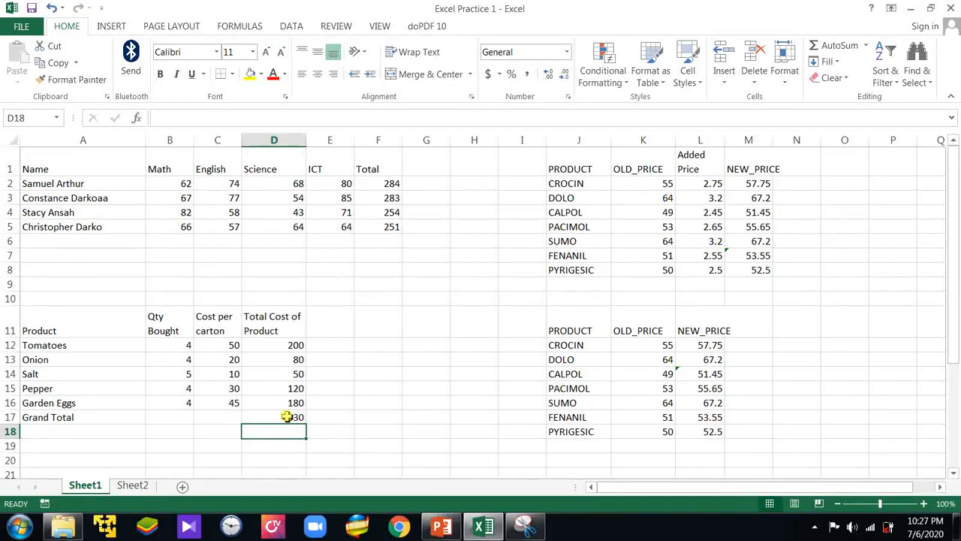
- Set the quantity bought for Tomatoes in B12 to 13
click(184, 347)
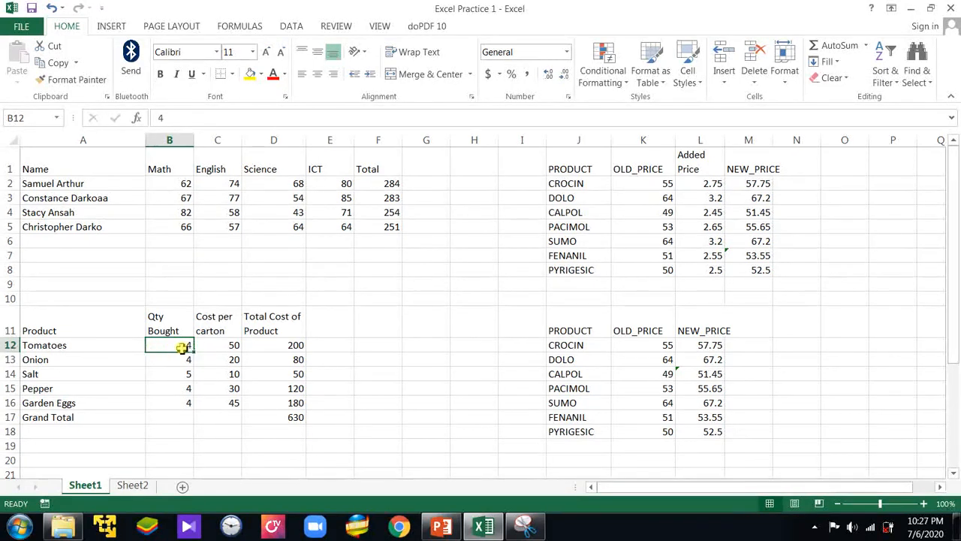
text(1)
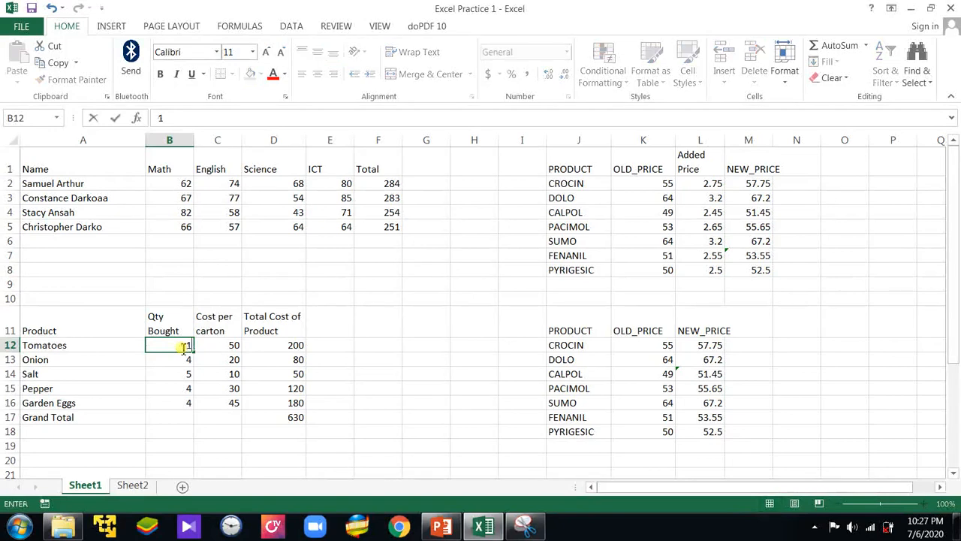
text(3)
key(Return)
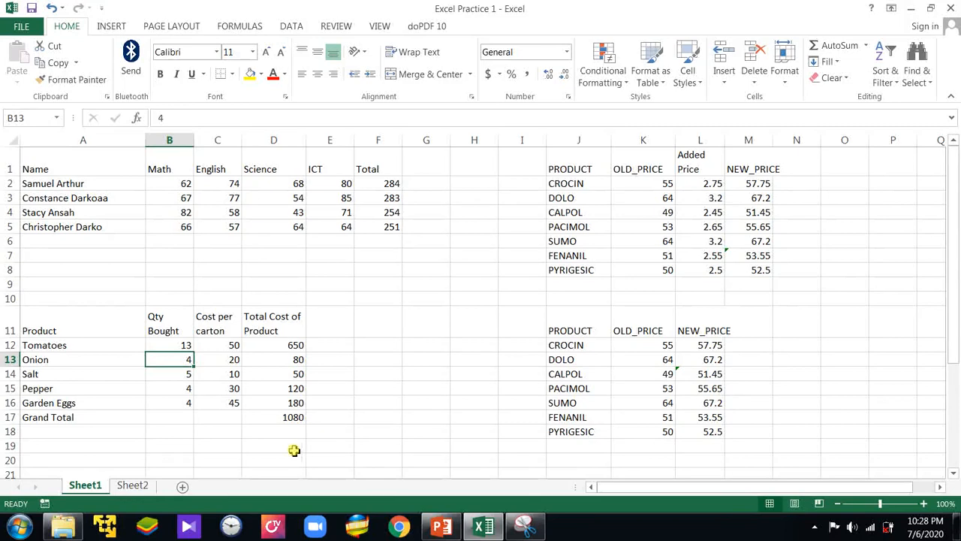
- Switch to PowerPoint and review the Sample 4 slide with the exercise and quiz marks table
mouse_move(437, 531)
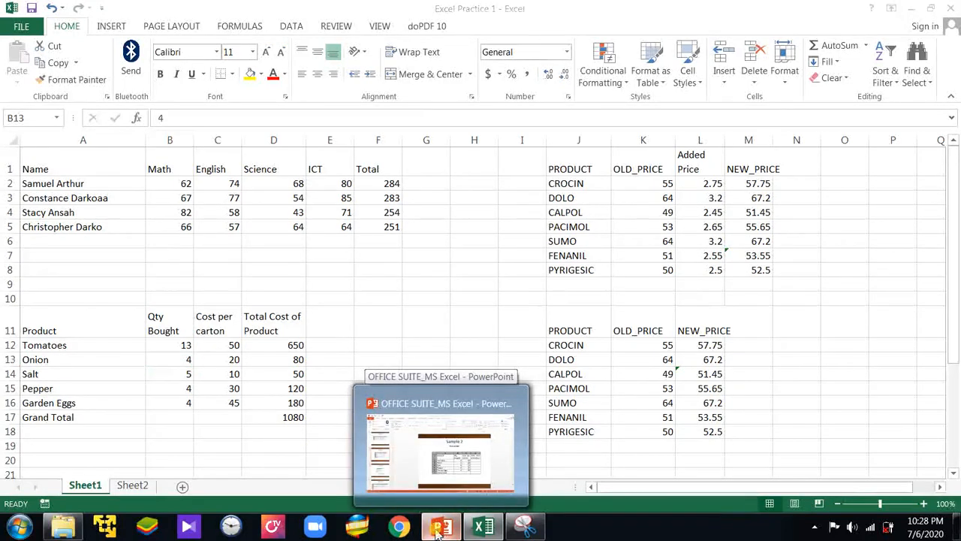
click(438, 531)
scroll(285, 406, down, 2)
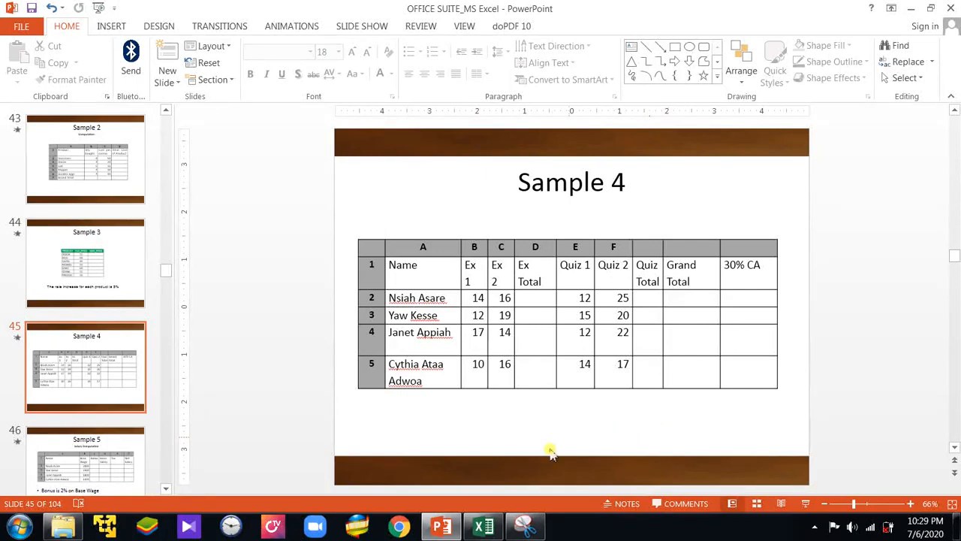
- Return to the Excel Practice 1 workbook and add a new blank worksheet after Sheet1
click(486, 528)
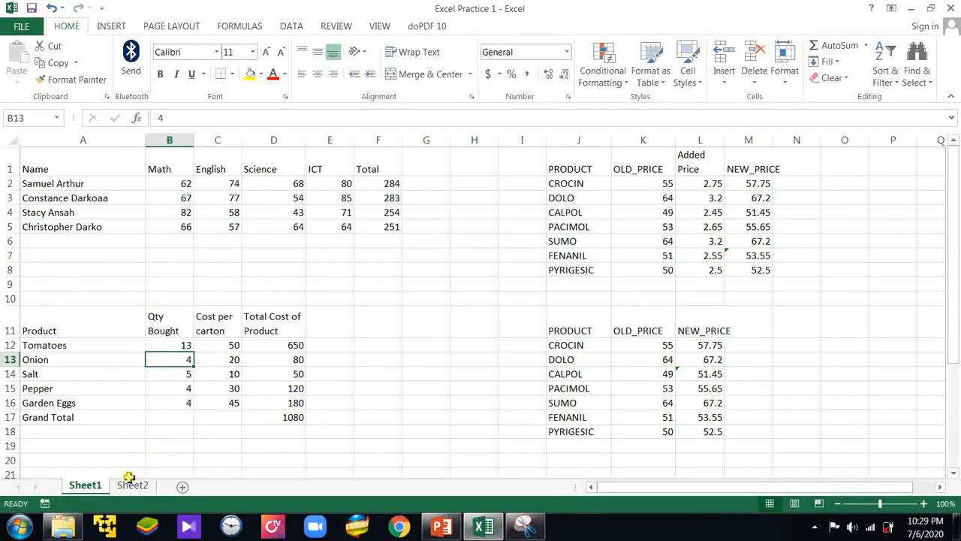
click(182, 489)
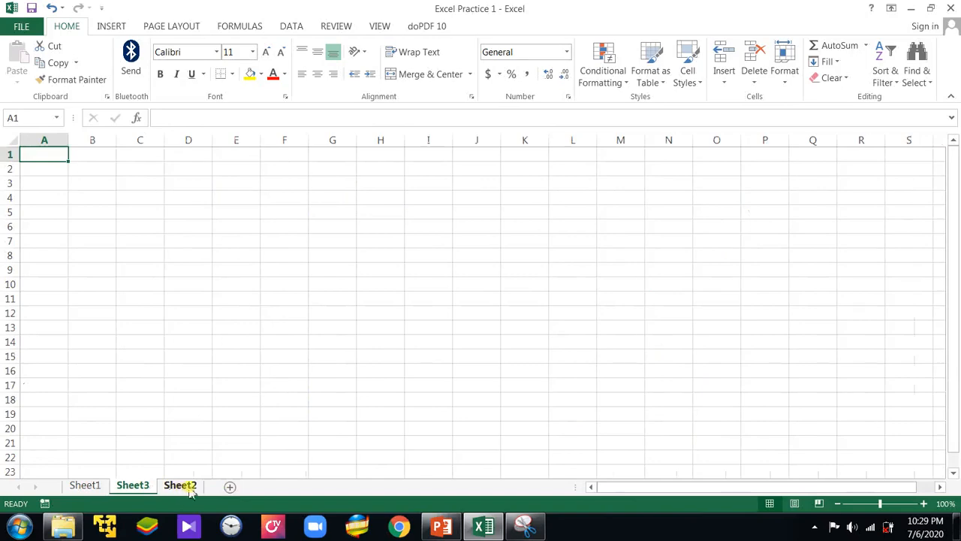
- Move Sheet2 ahead of Sheet3 and enter the missing Ex 2 marks 14 in C4 and 16 in C5
drag(192, 486, 133, 485)
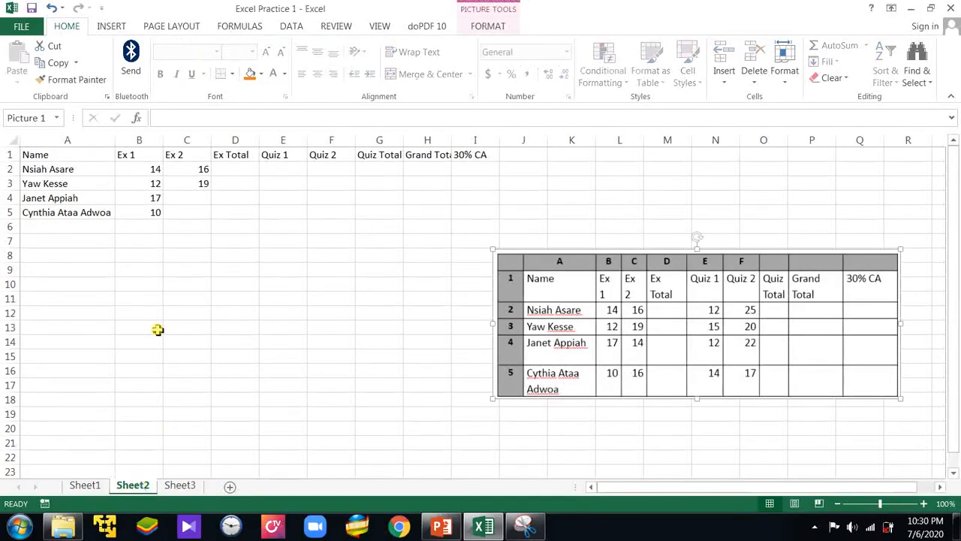
click(184, 197)
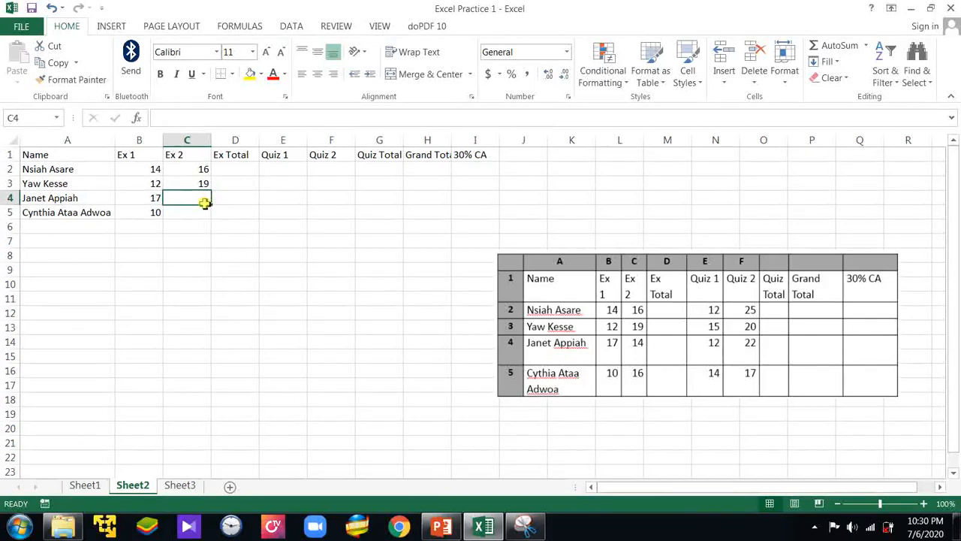
text(14)
key(Return)
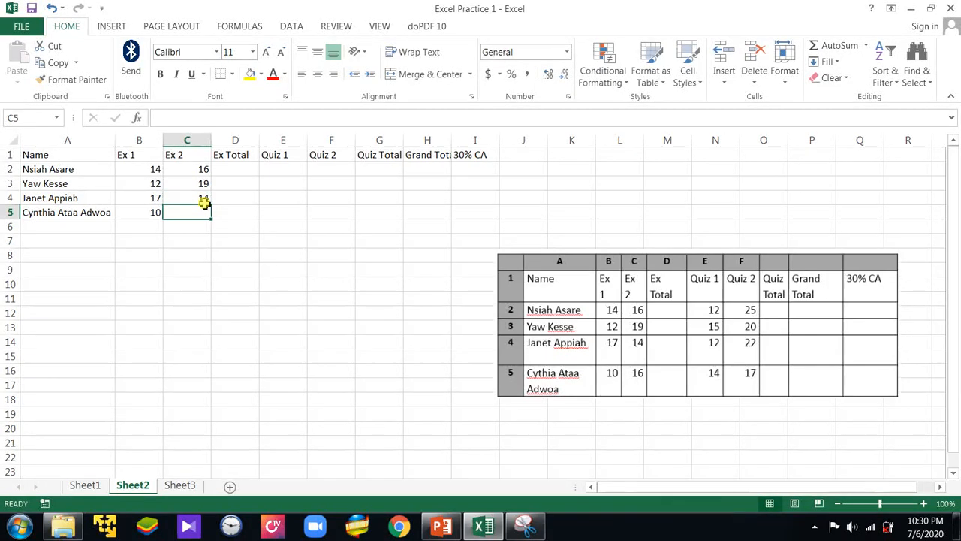
text(16)
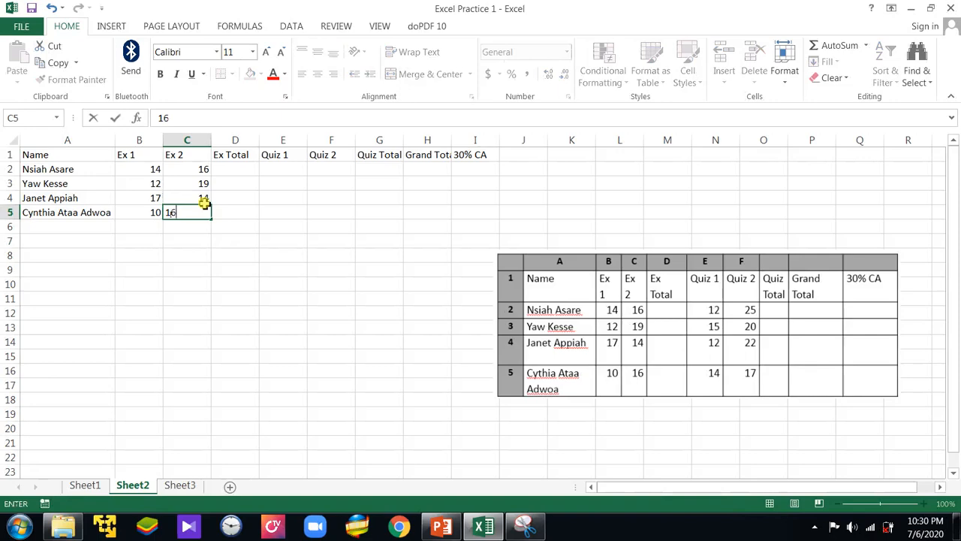
- Enter the Quiz 1 marks 12, 15, 12 and 14 in cells E2 to E5
click(293, 169)
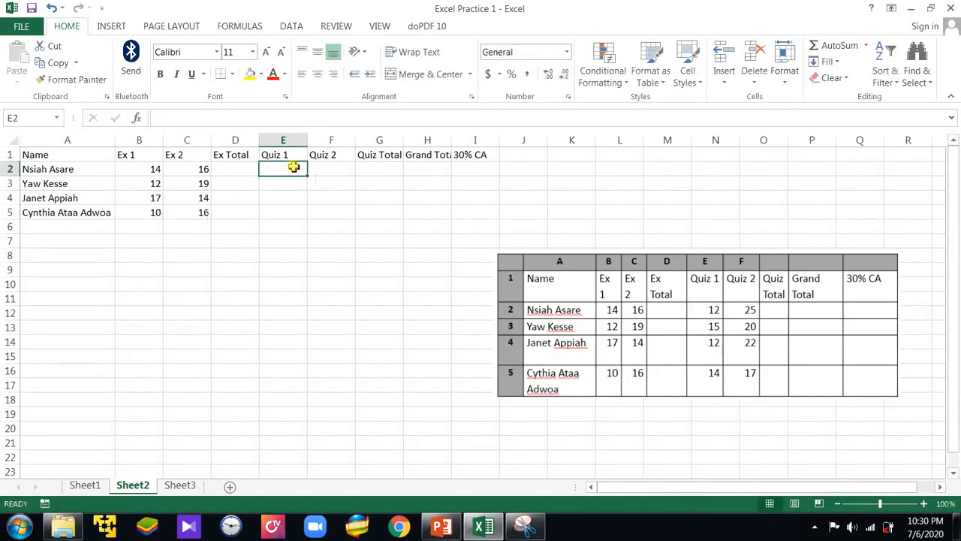
text(12)
key(Return)
text(15)
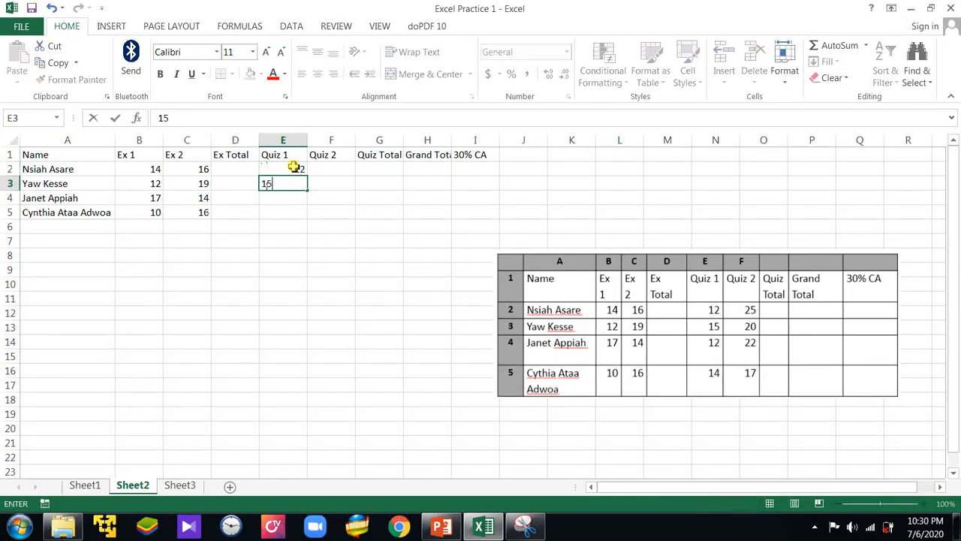
key(Return)
text(12)
key(Return)
text(14)
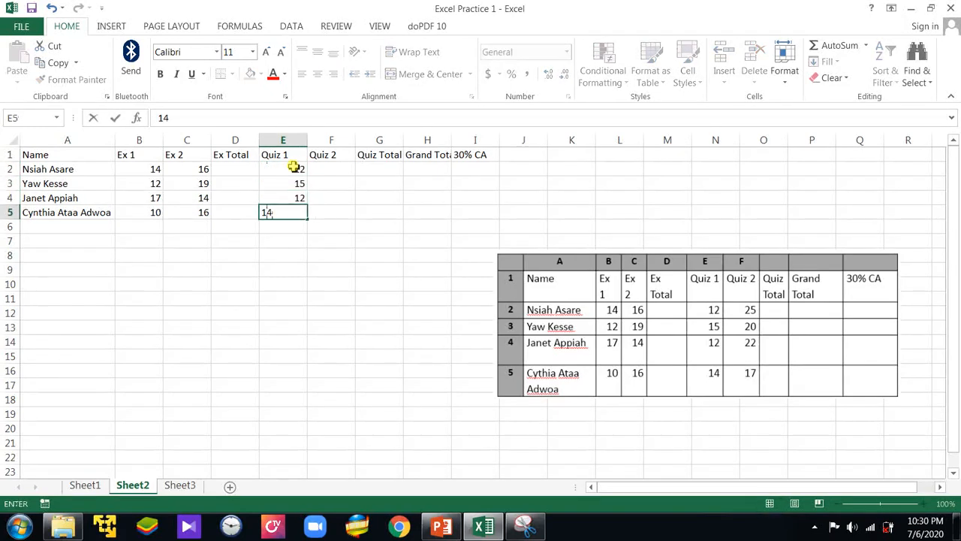
- Enter the Quiz 2 marks 25, 20, 22 and 17 in cells F2 to F5
click(322, 168)
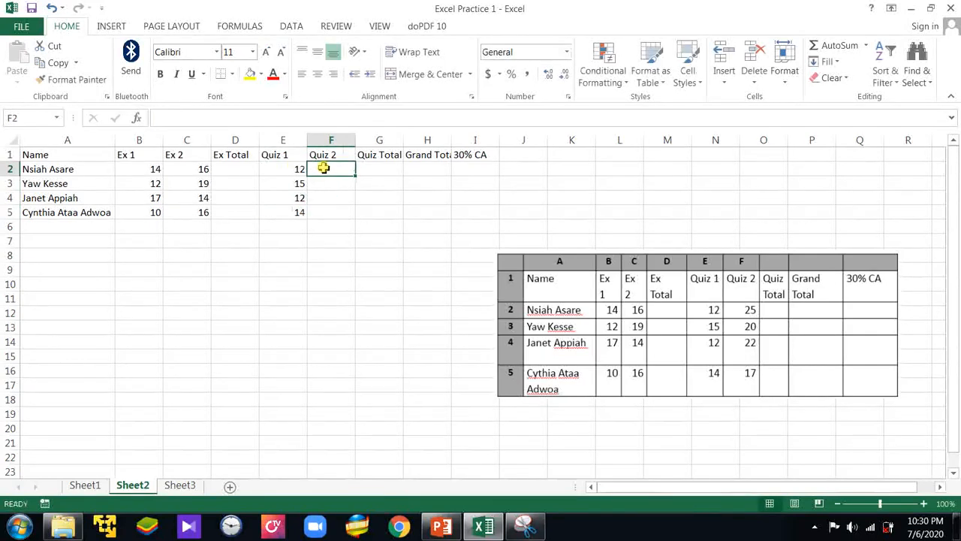
text(25)
key(Return)
text(20)
key(Return)
text(22)
key(ctrl+Return)
key(Return)
text(17)
key(Return)
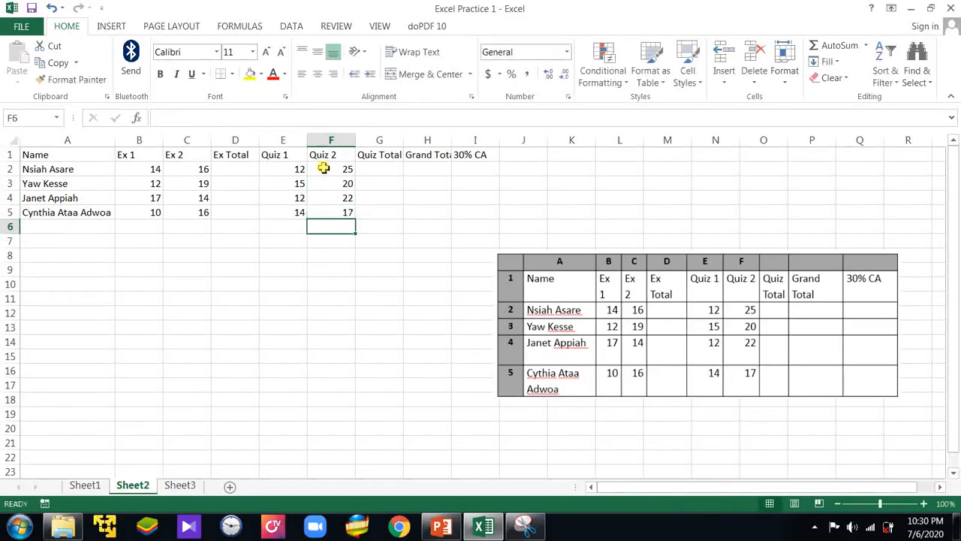
click(316, 301)
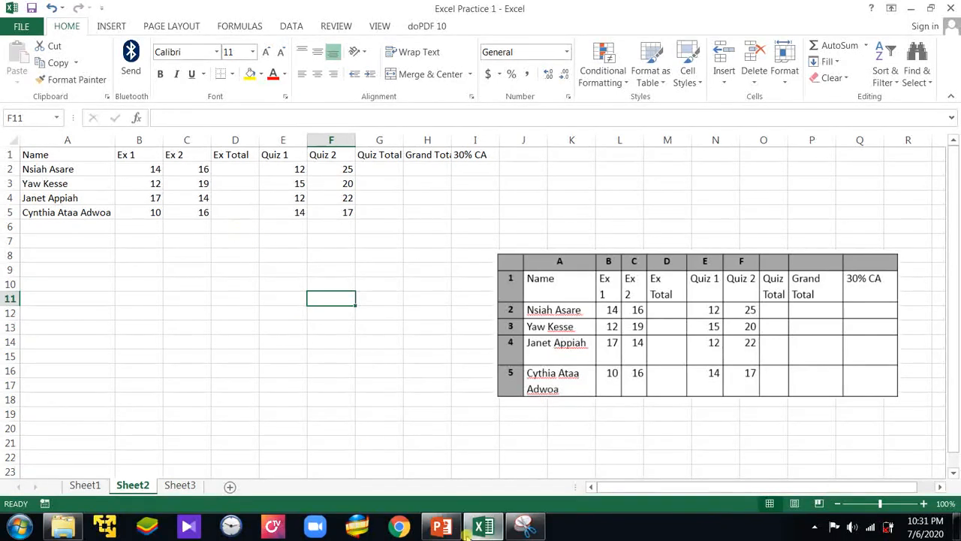
- Switch to PowerPoint and present the "How to create a Formula" slide as a slide show to review the point-and-click method
click(441, 527)
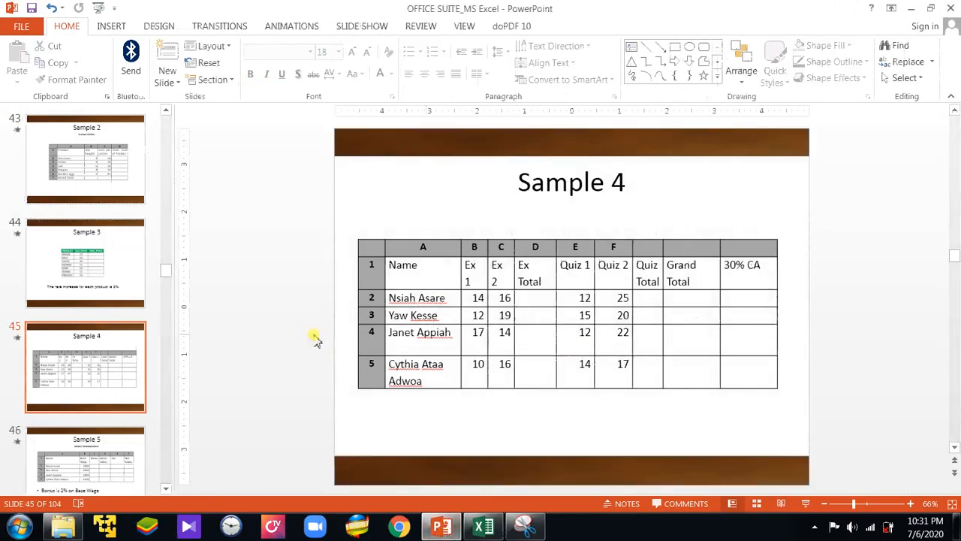
scroll(289, 338, up, 1)
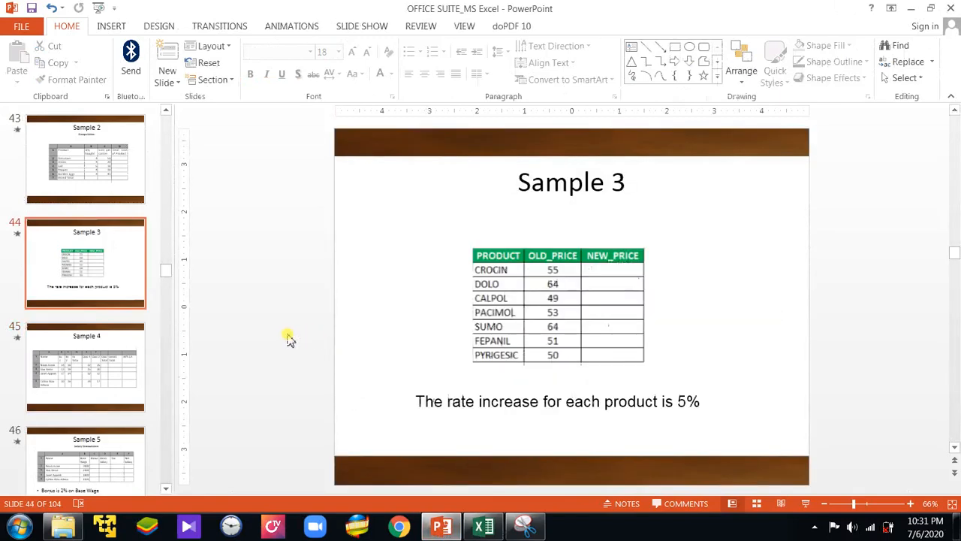
scroll(289, 338, up, 4)
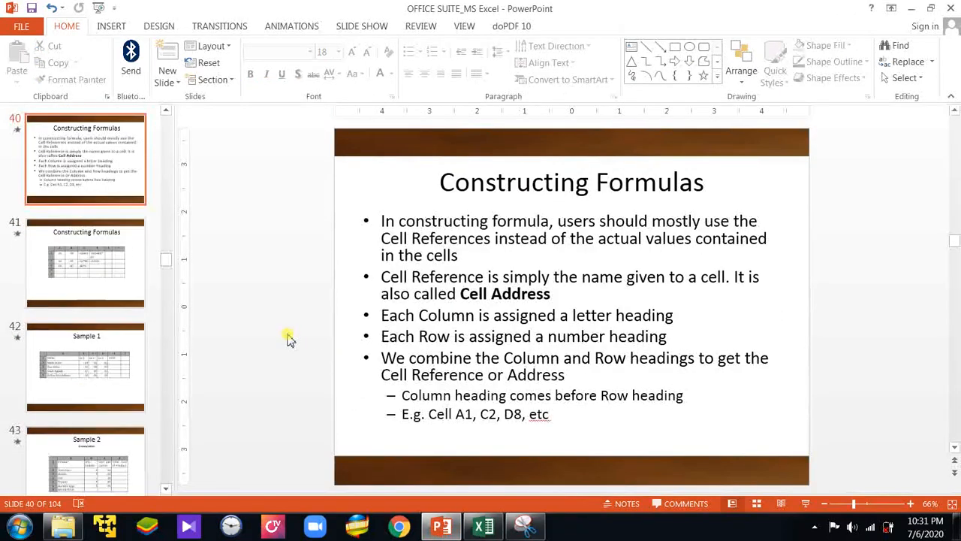
scroll(289, 338, up, 1)
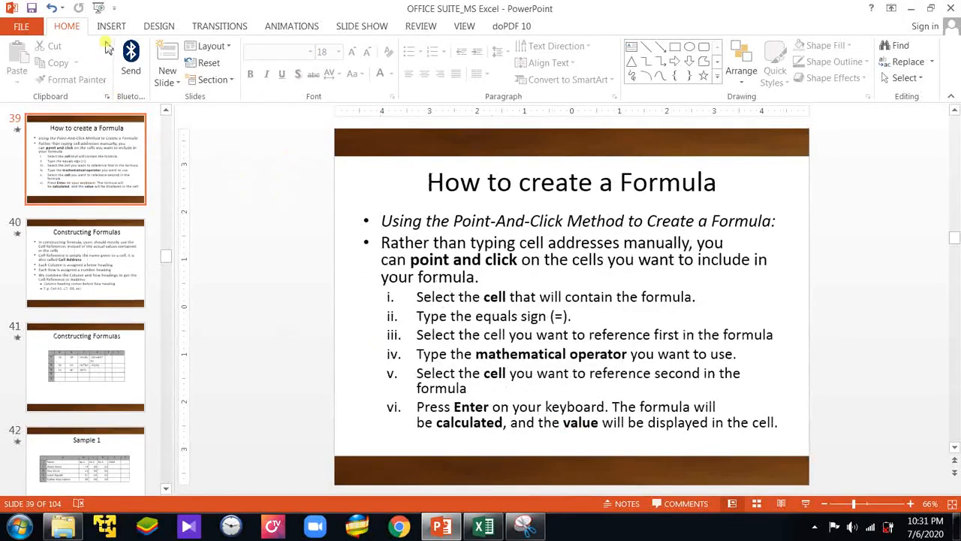
click(358, 26)
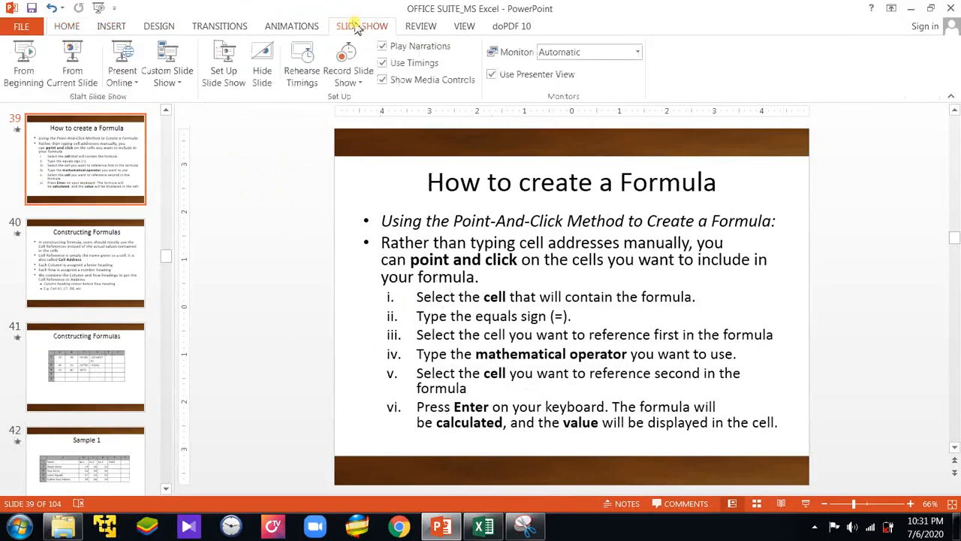
click(85, 67)
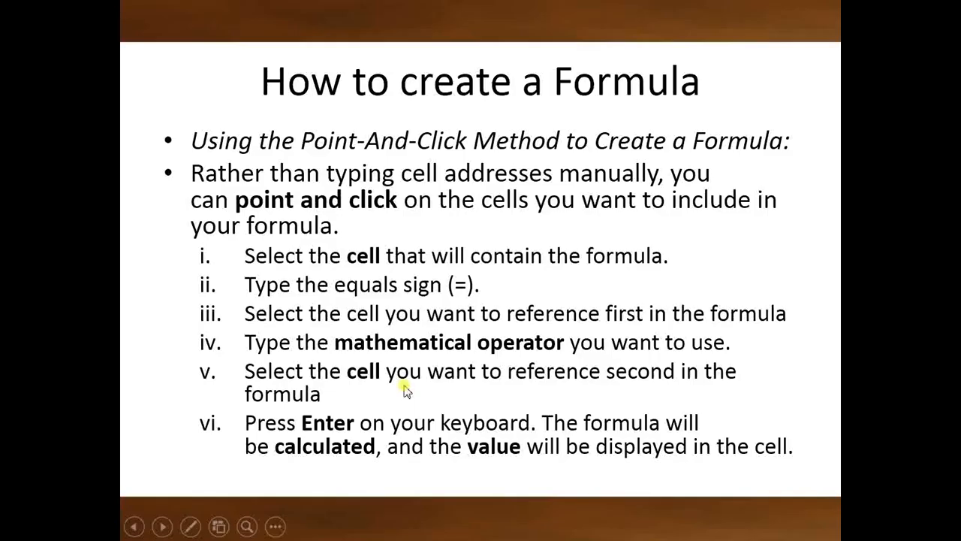
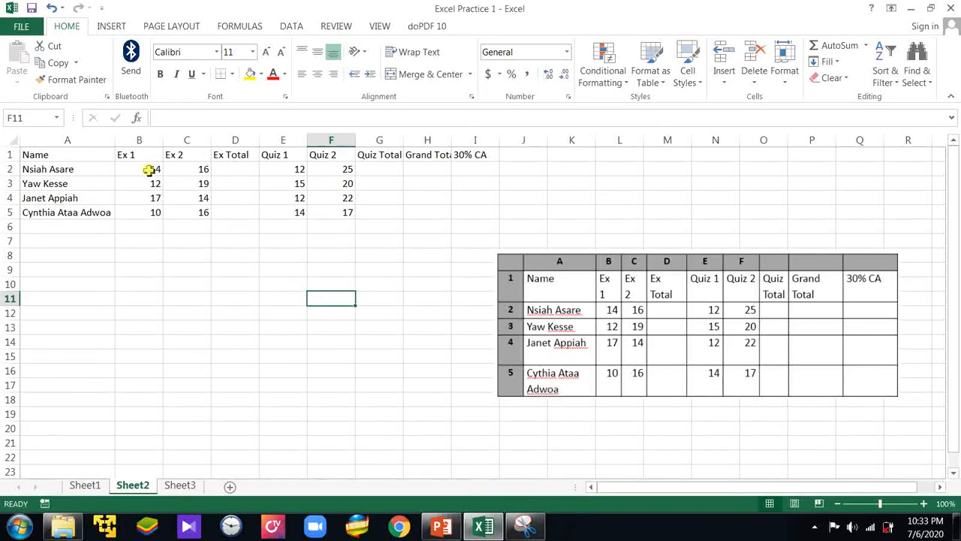
- Return to the Excel Practice 1 workbook and calculate the first student's Ex Total in D2 with the formula =B2+C2
click(226, 169)
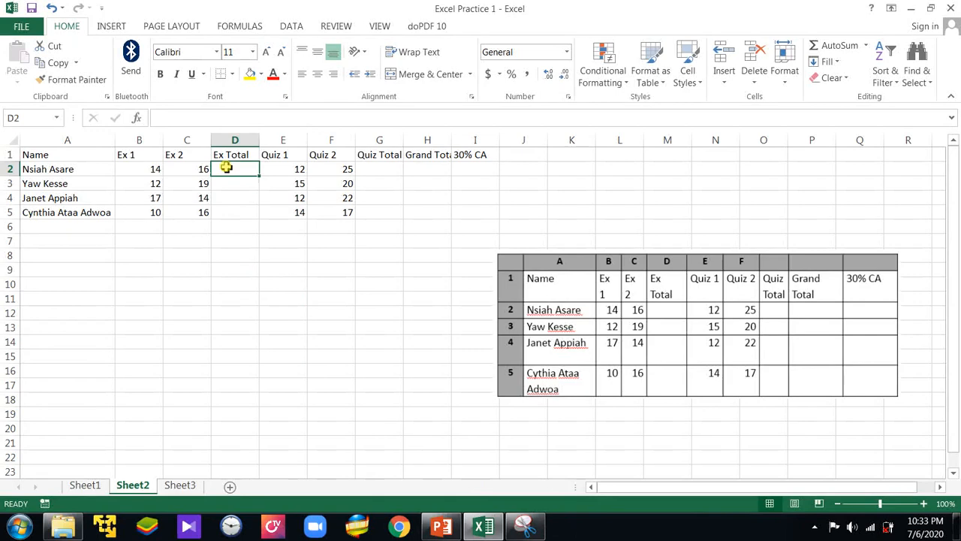
text(=)
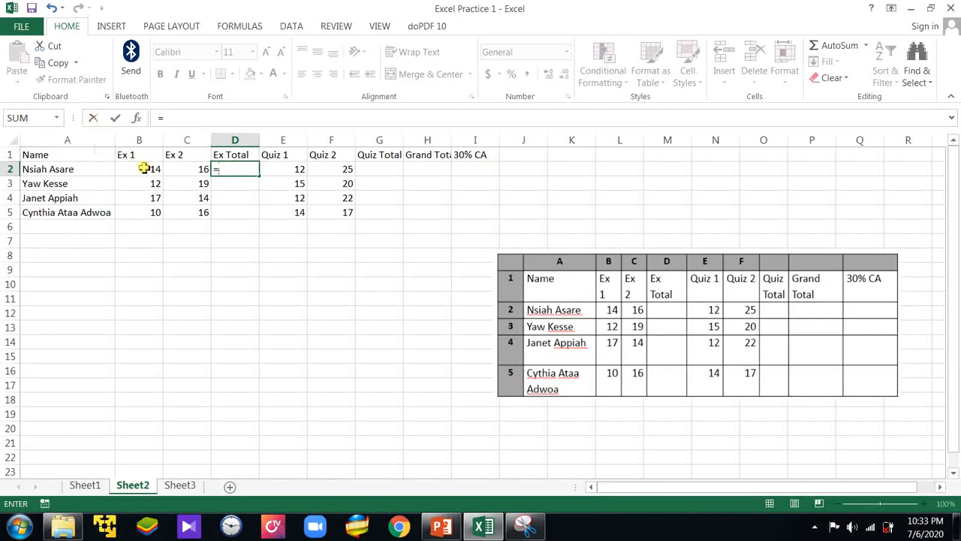
text(B)
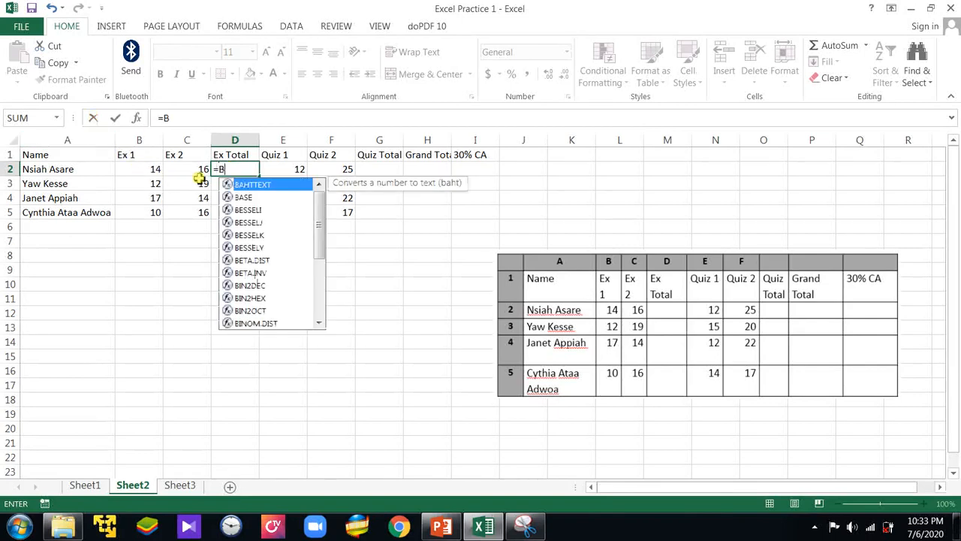
text(2+)
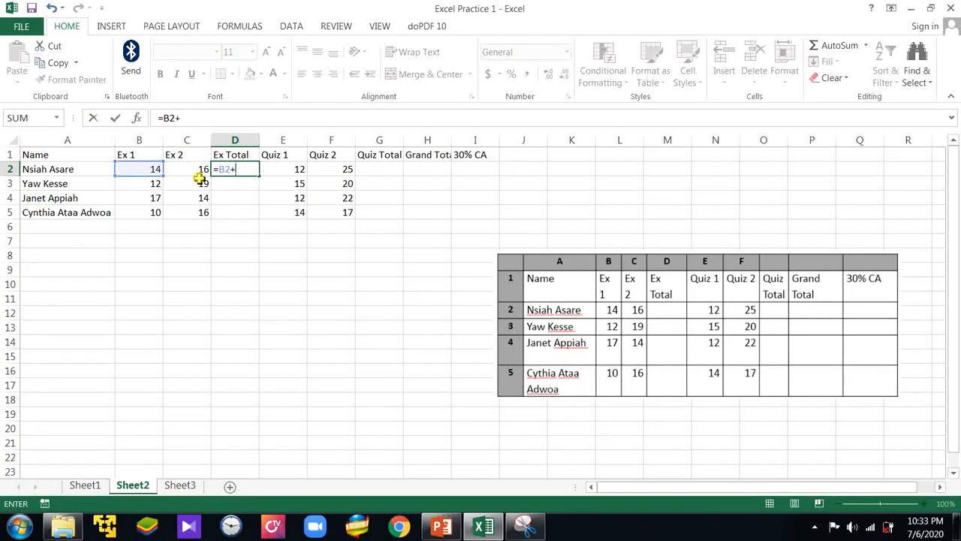
text(C2)
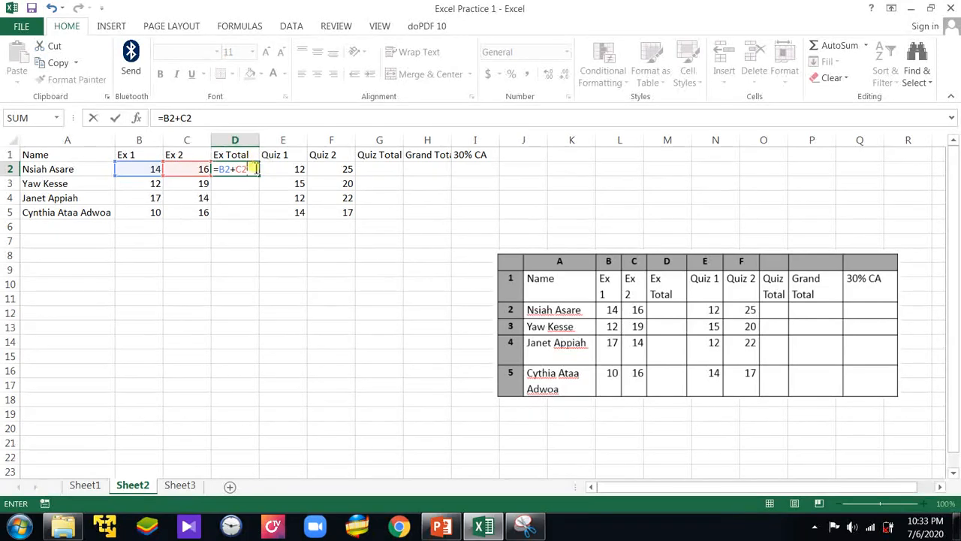
key(Return)
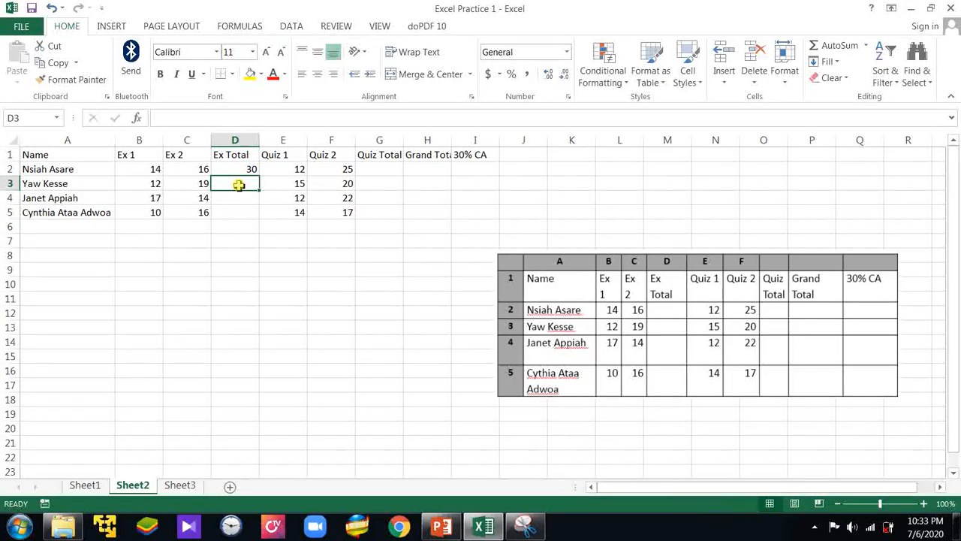
- Calculate the second student's Ex Total in D3 with =B3+C3, picking the referenced cells in the sheet
text(=)
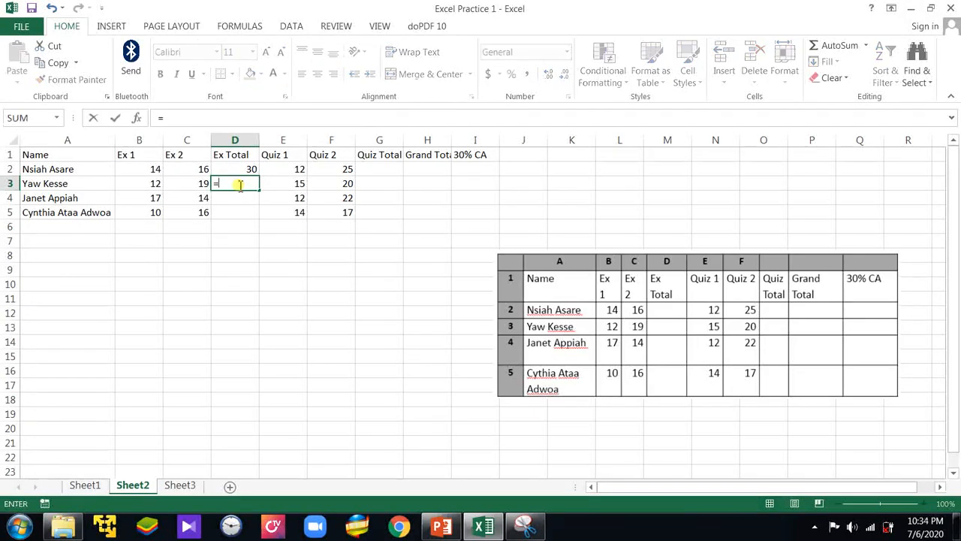
click(135, 185)
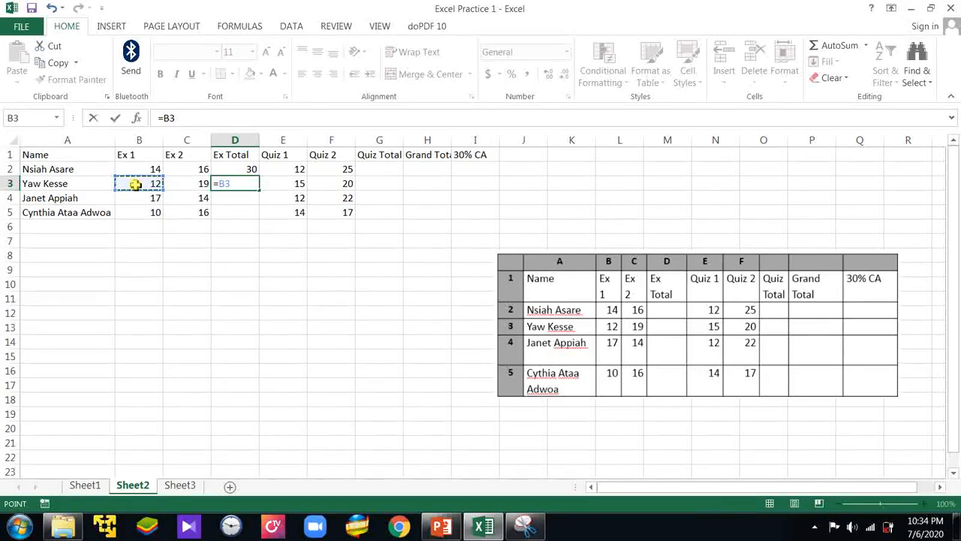
text(+)
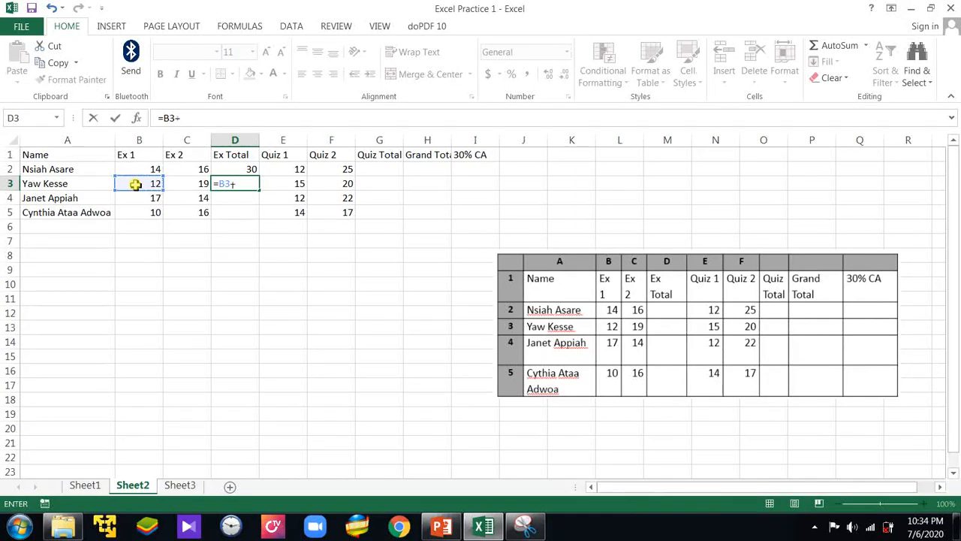
click(190, 184)
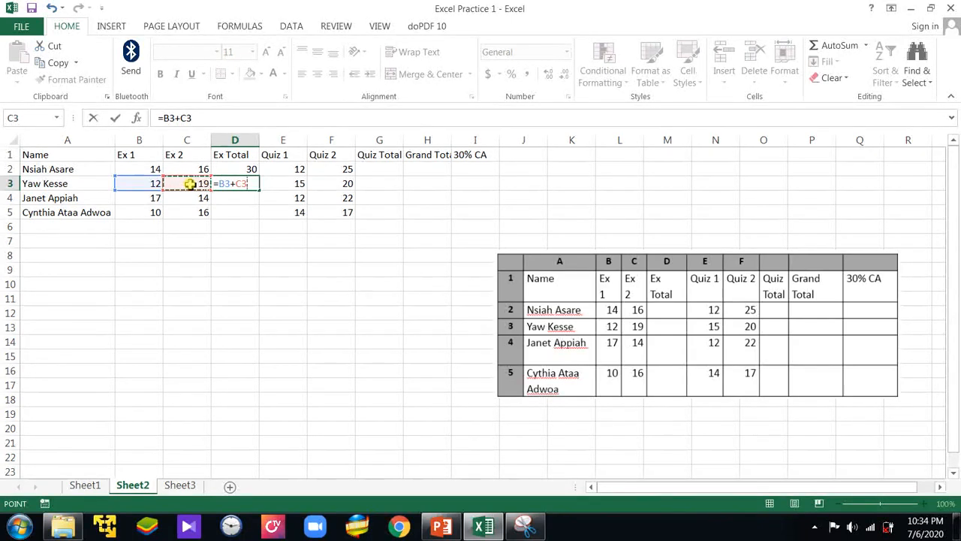
key(Return)
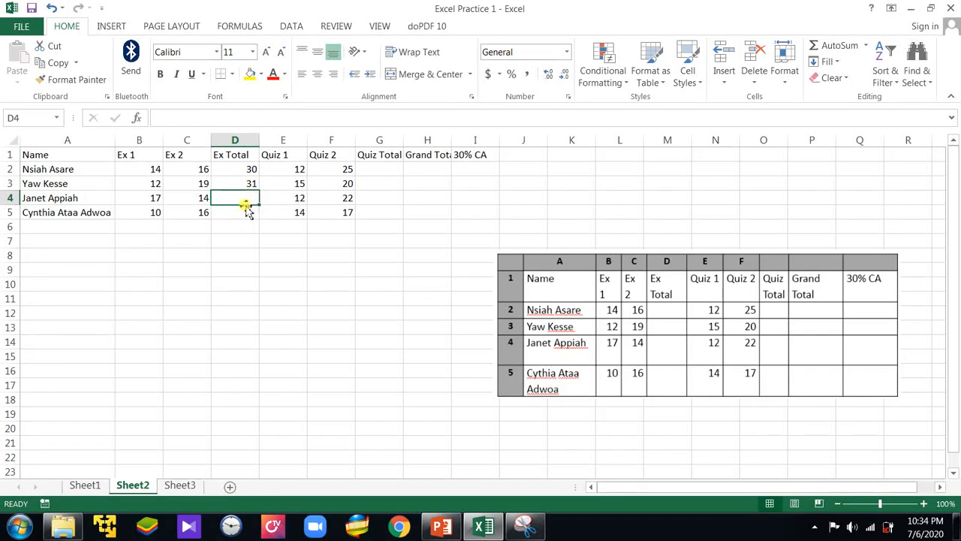
- Calculate the third student's Ex Total in D4 with =B4+C4, picking the referenced cells in the sheet
text(=)
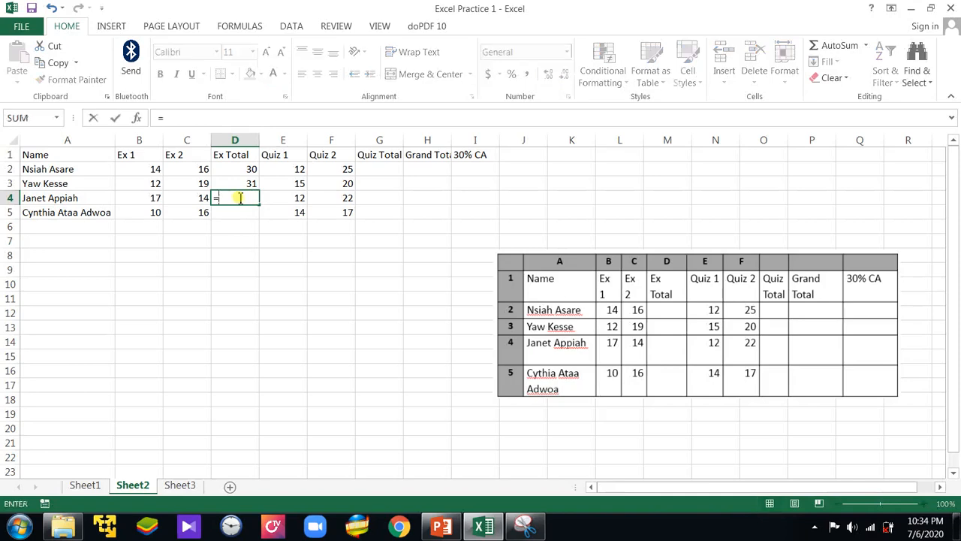
click(153, 200)
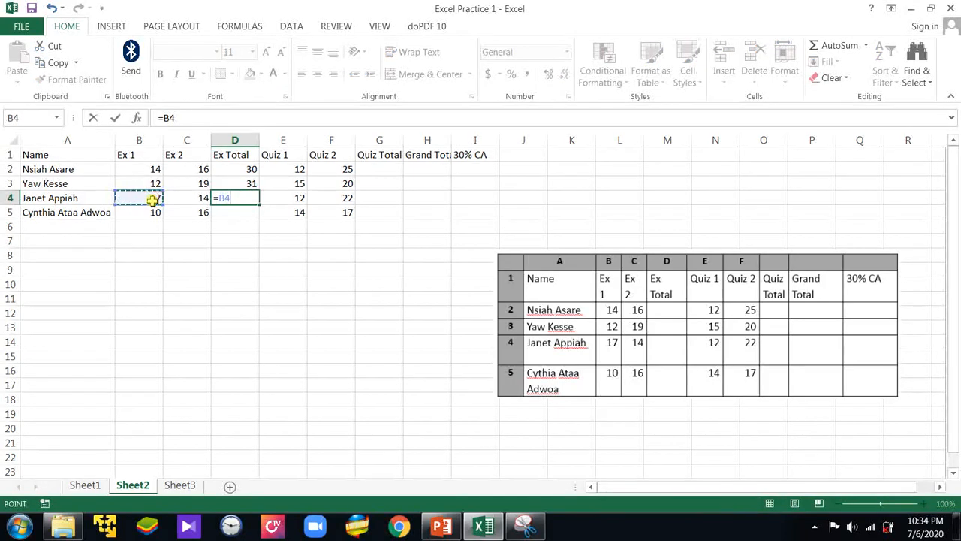
text(+)
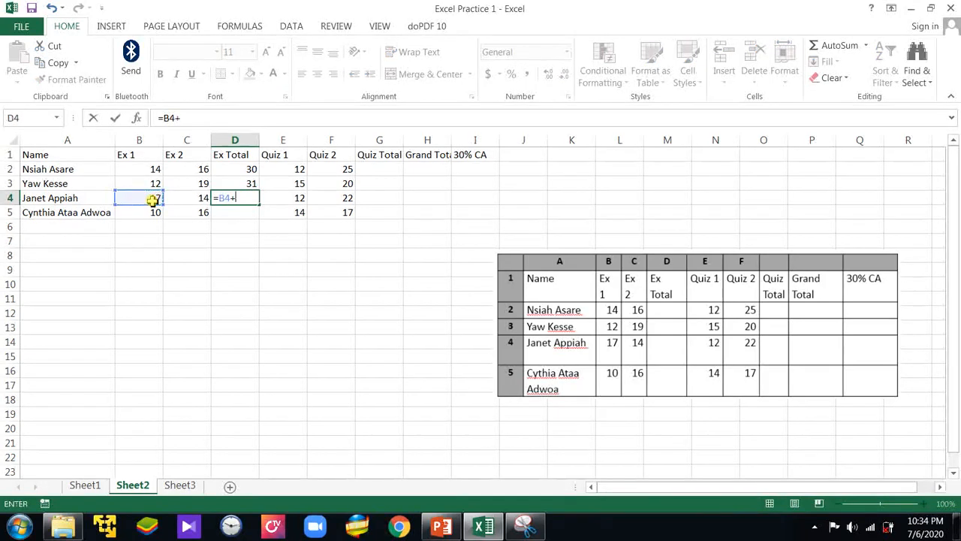
click(194, 198)
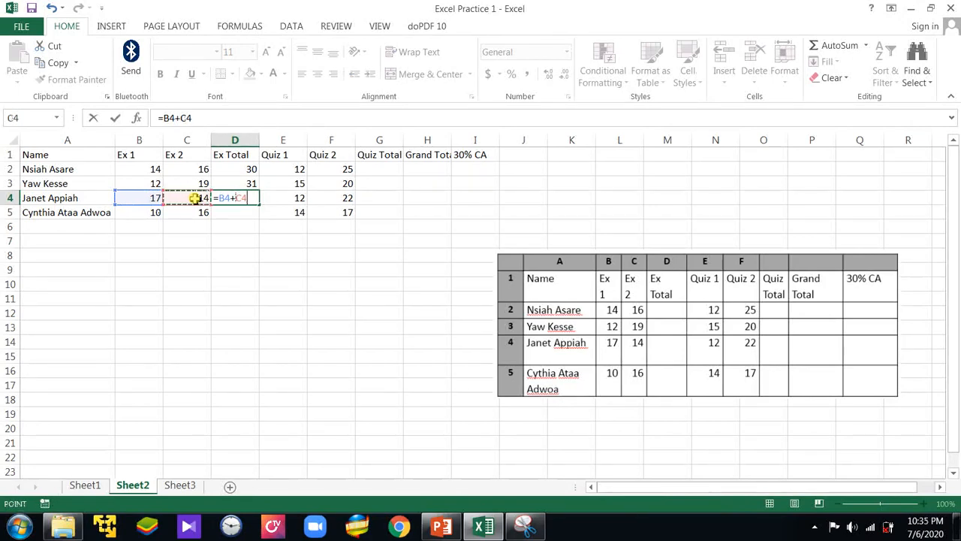
key(Return)
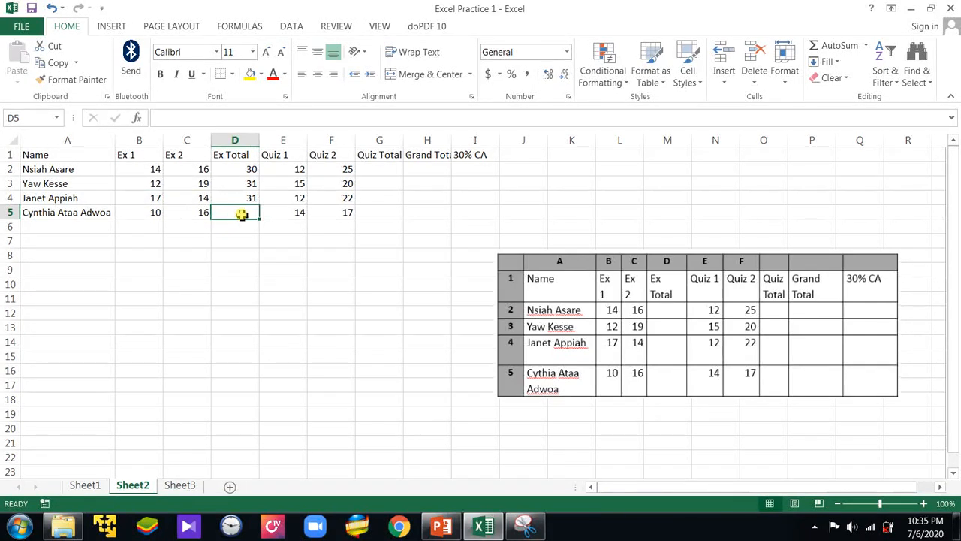
- Calculate the fourth student's Ex Total in D5 with =B5+C5, picking the referenced cells in the sheet
text(=)
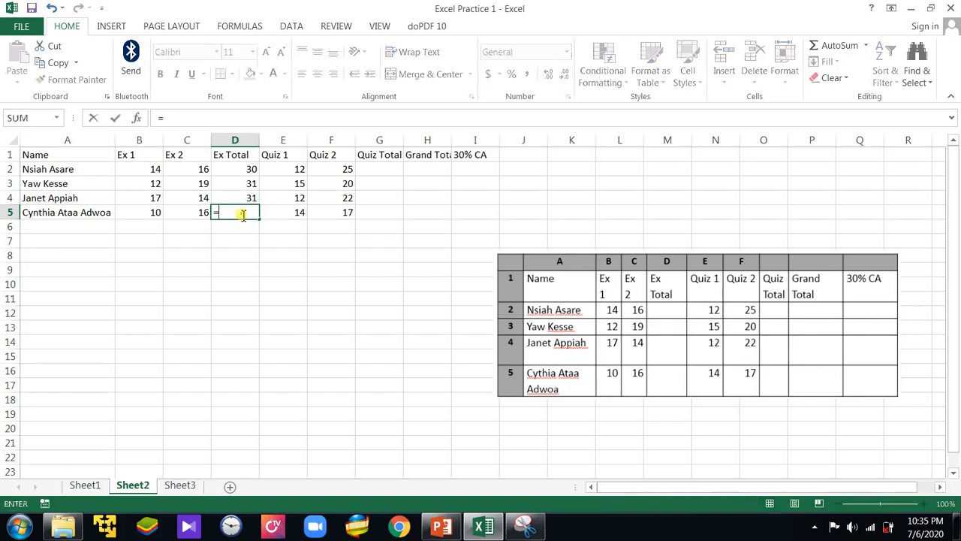
click(150, 213)
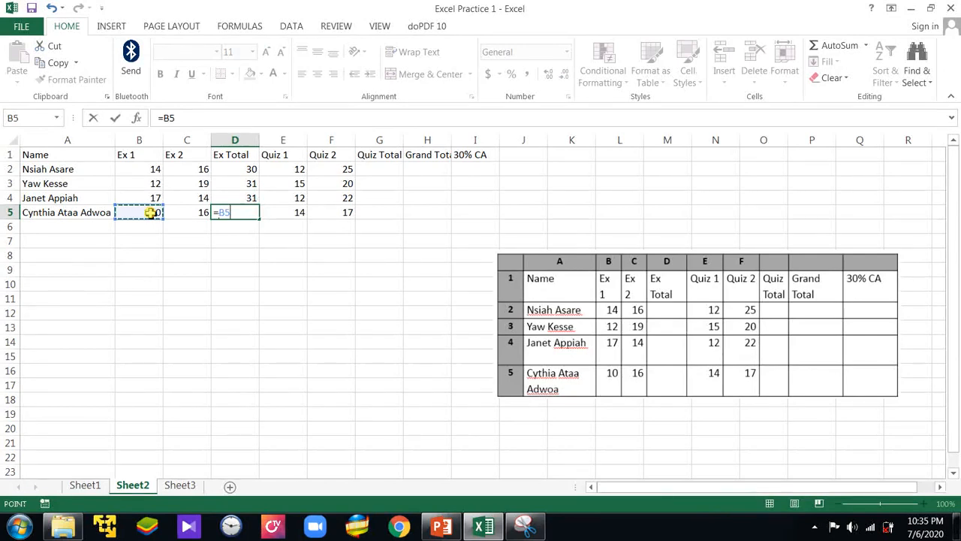
text(+)
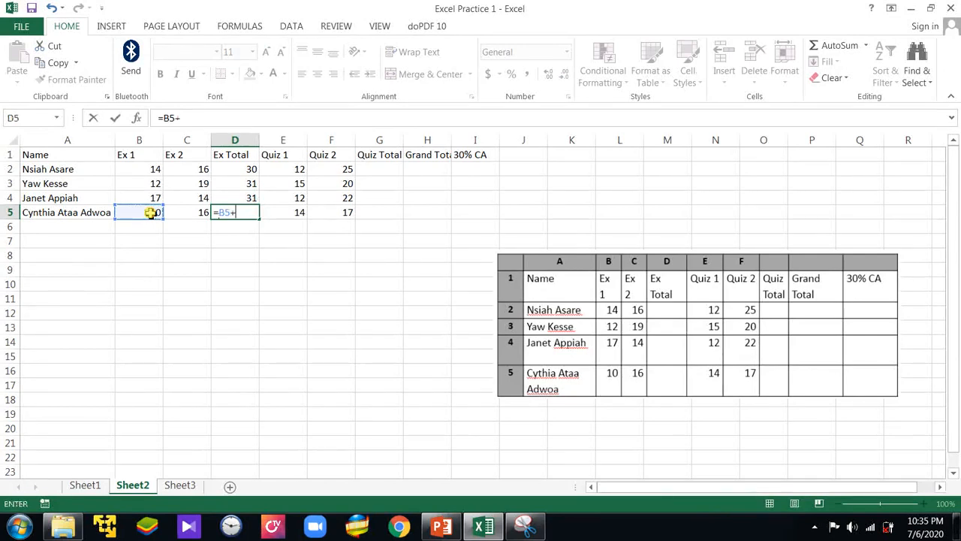
click(191, 213)
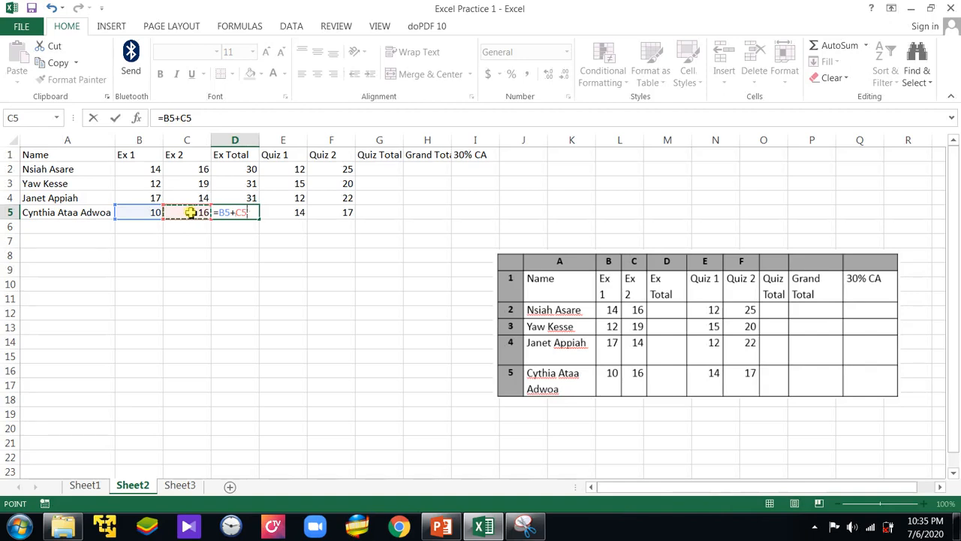
key(Return)
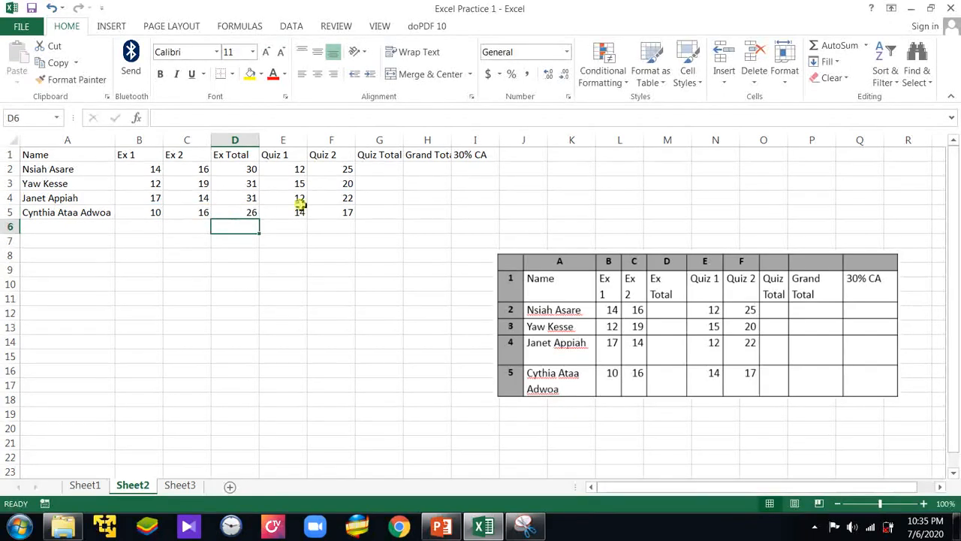
- Calculate the first student's Quiz Total in G2 with =E2+F2, picking the referenced cells in the sheet
click(368, 170)
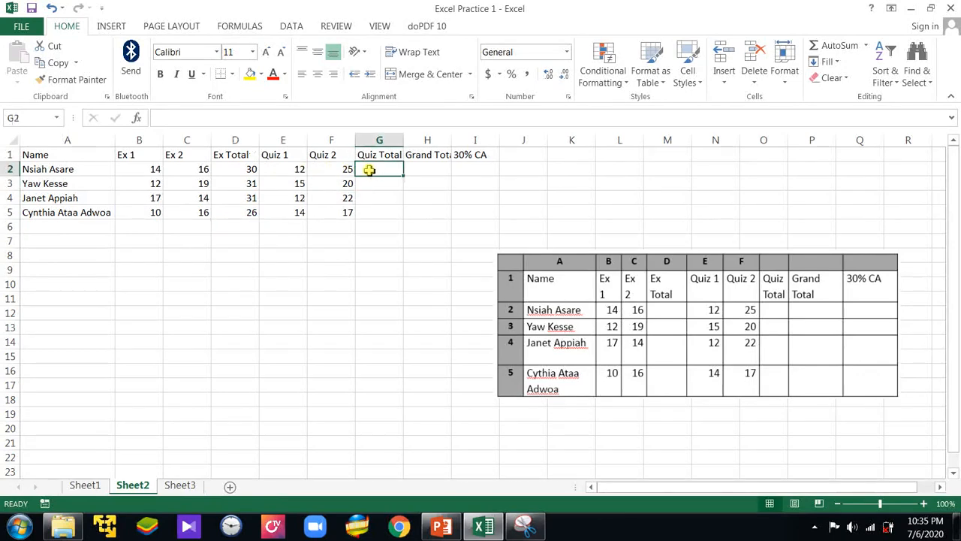
text(=)
click(279, 169)
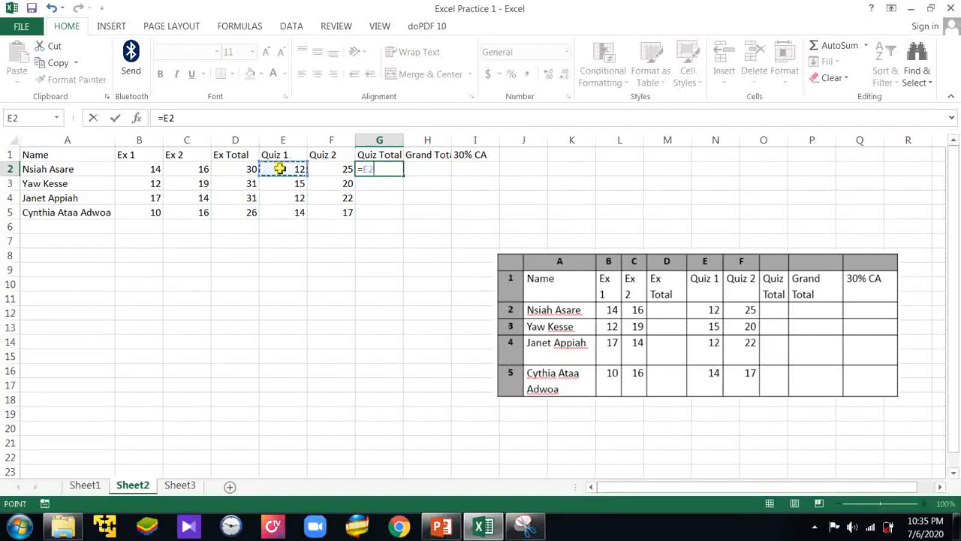
text(+)
click(329, 170)
key(Return)
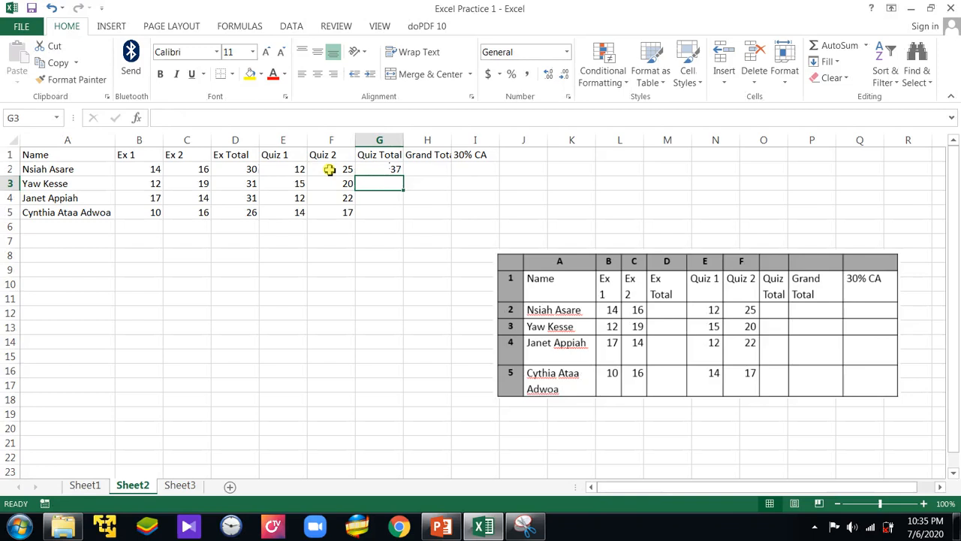
- Calculate the second student's Quiz Total in G3 with =E3+F3, picking the referenced cells in the sheet
text(=)
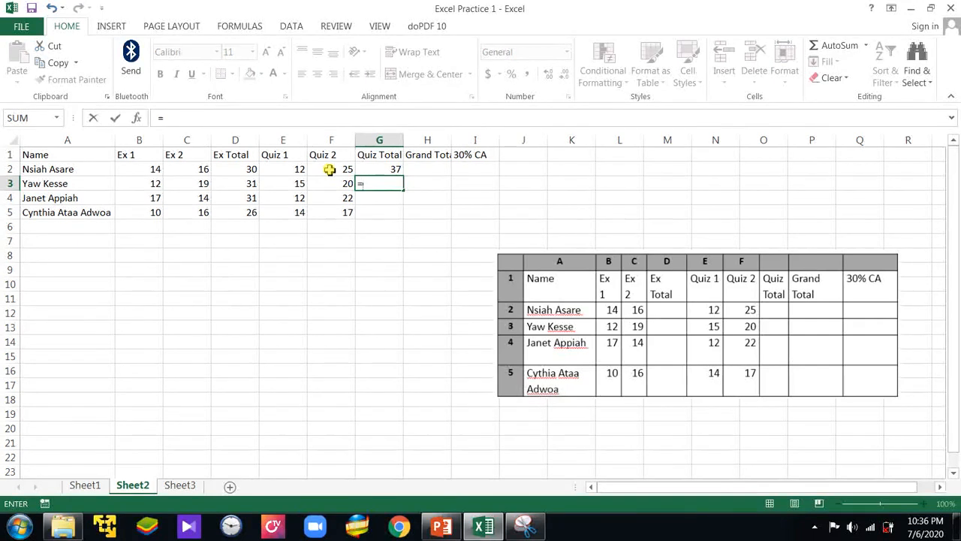
click(288, 184)
text(+)
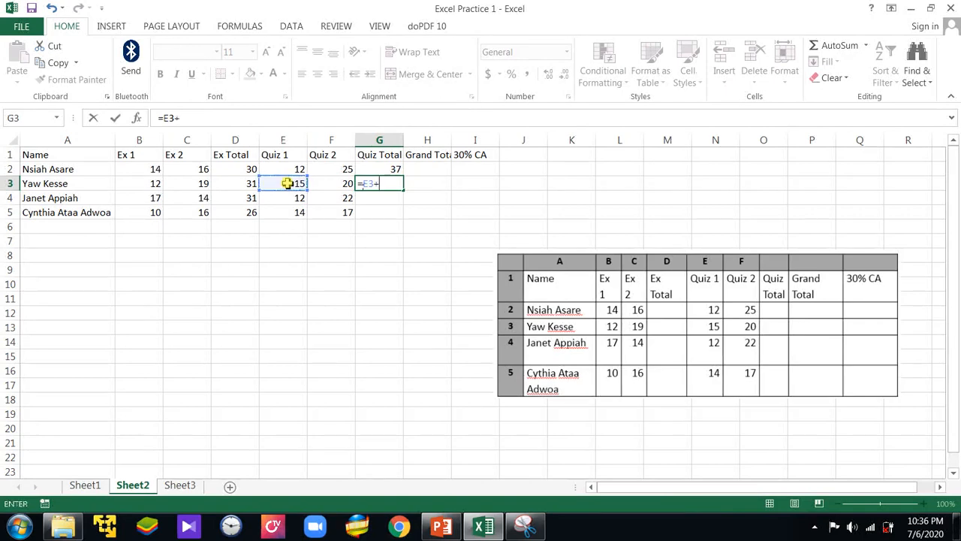
click(319, 184)
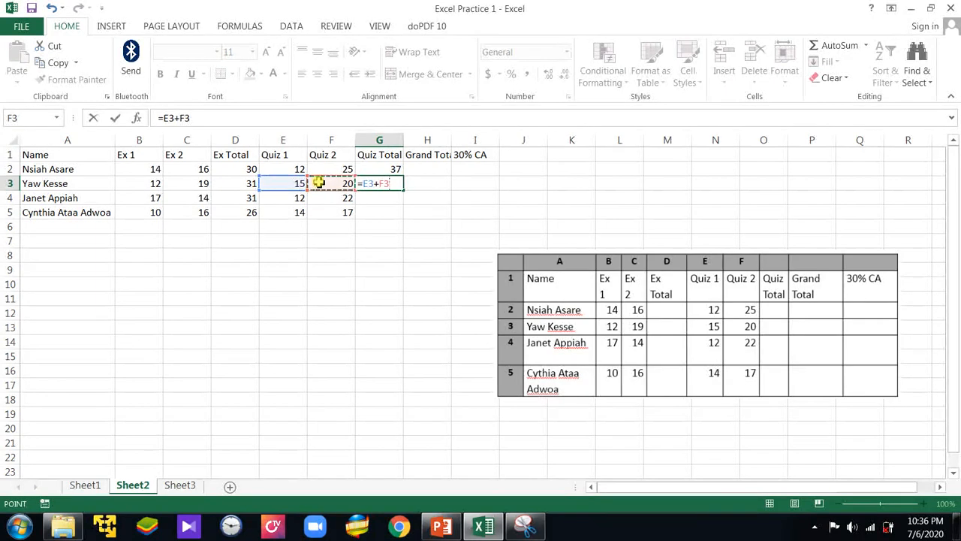
key(Return)
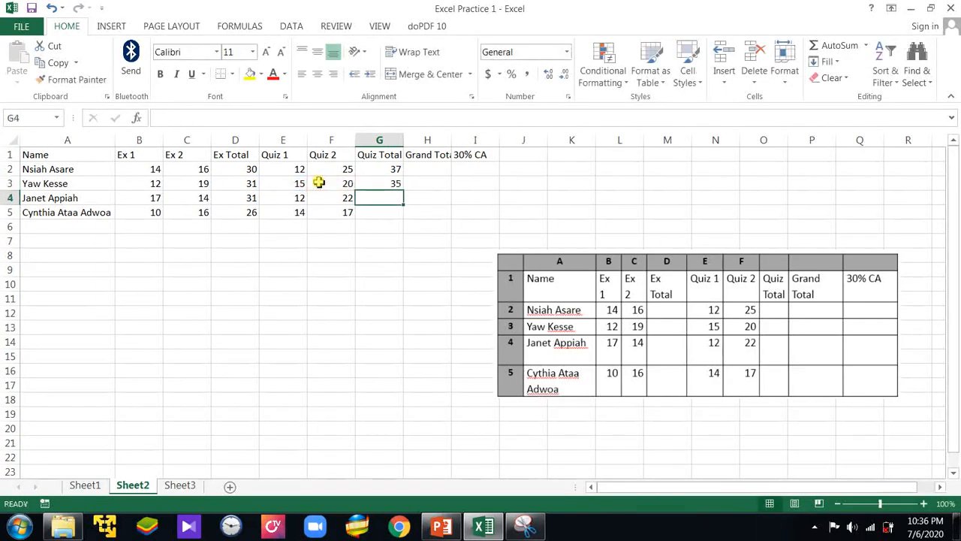
- Calculate the third student's Quiz Total in G4 with =E4+F4, picking the referenced cells in the sheet
text(=)
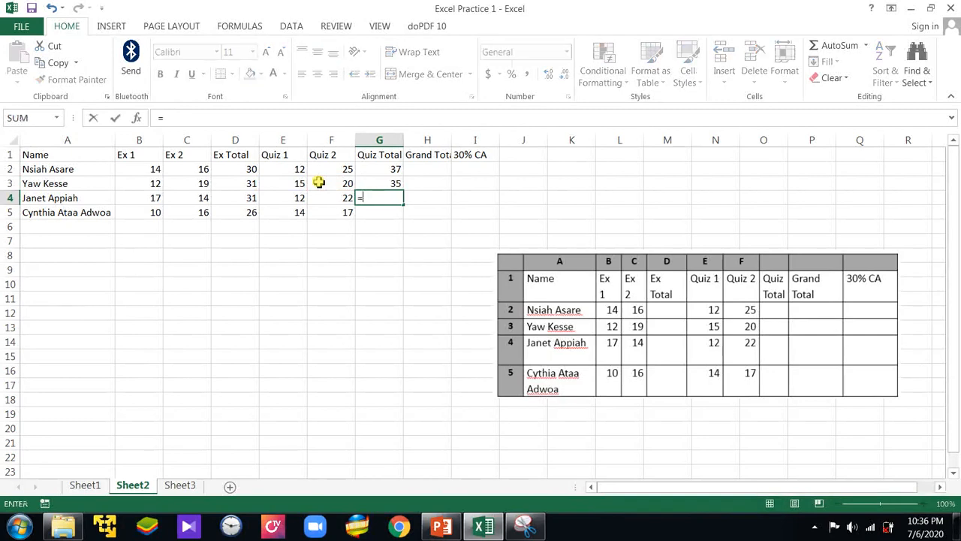
click(294, 198)
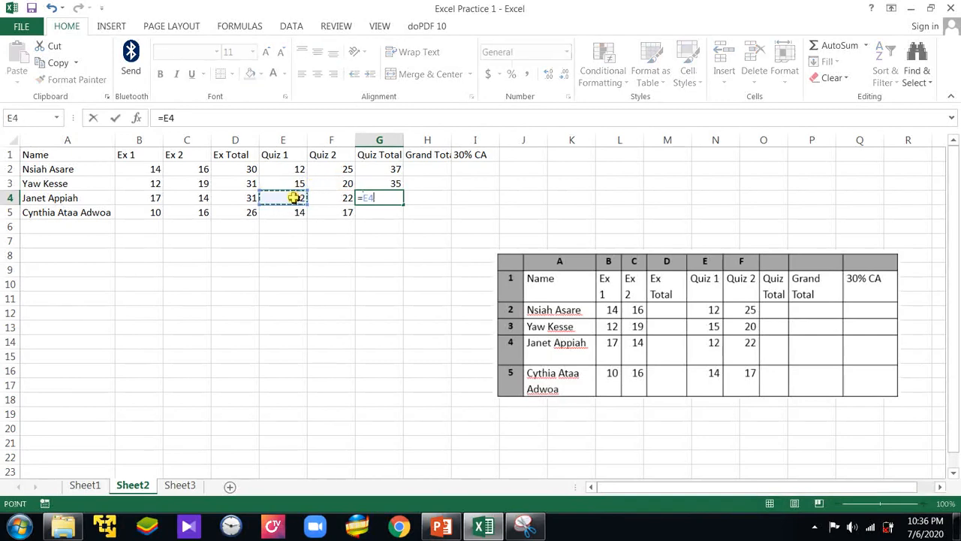
text(+)
click(320, 197)
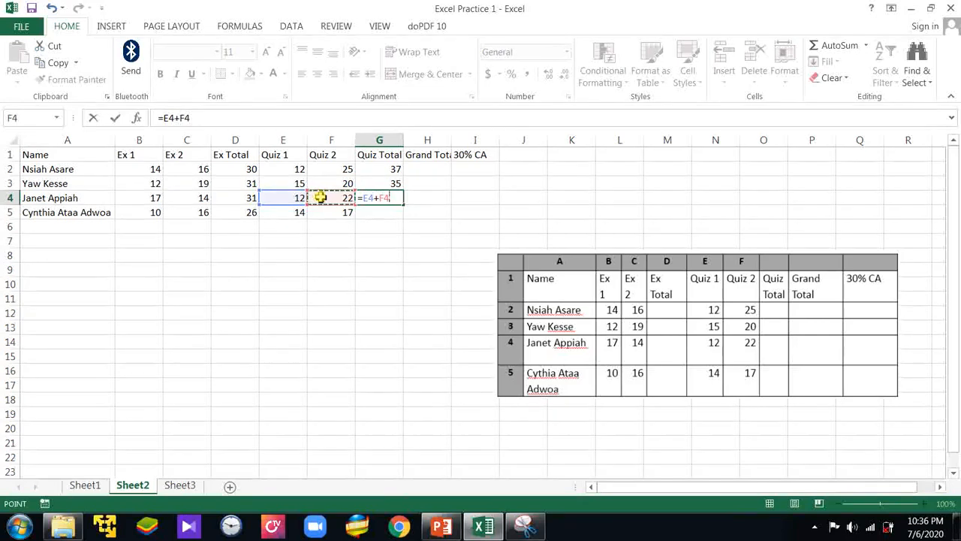
key(Return)
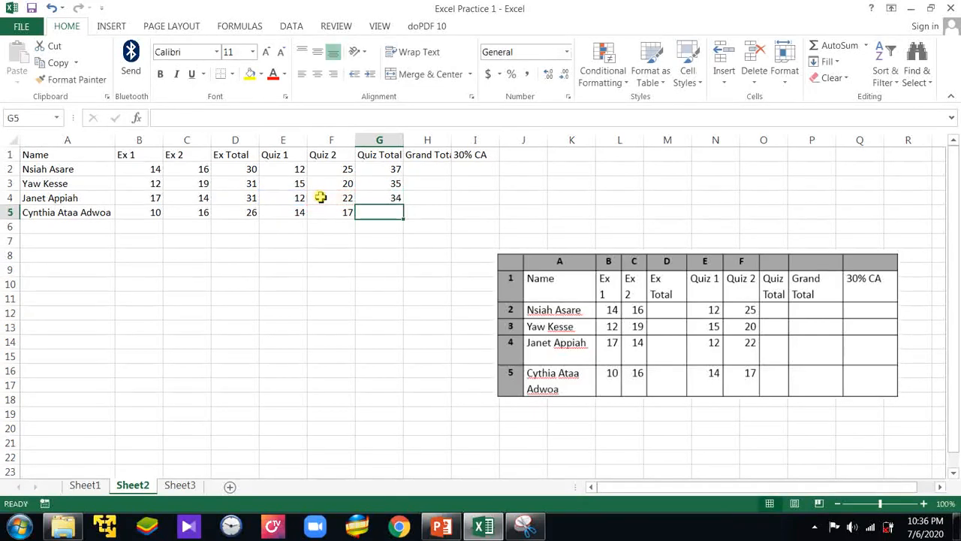
- Calculate the fourth student's Quiz Total in G5 with =E5+F5, picking the referenced cells in the sheet
text(=)
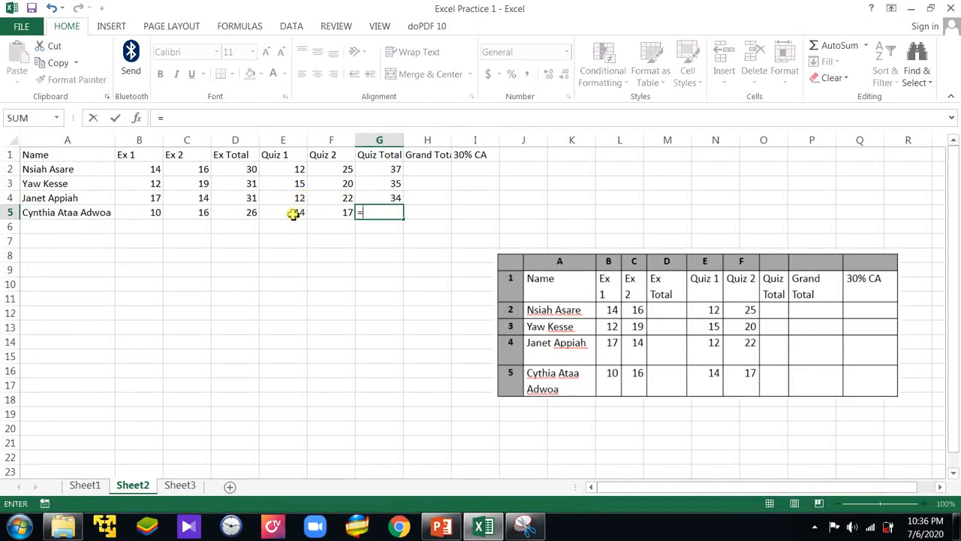
click(292, 214)
text(+)
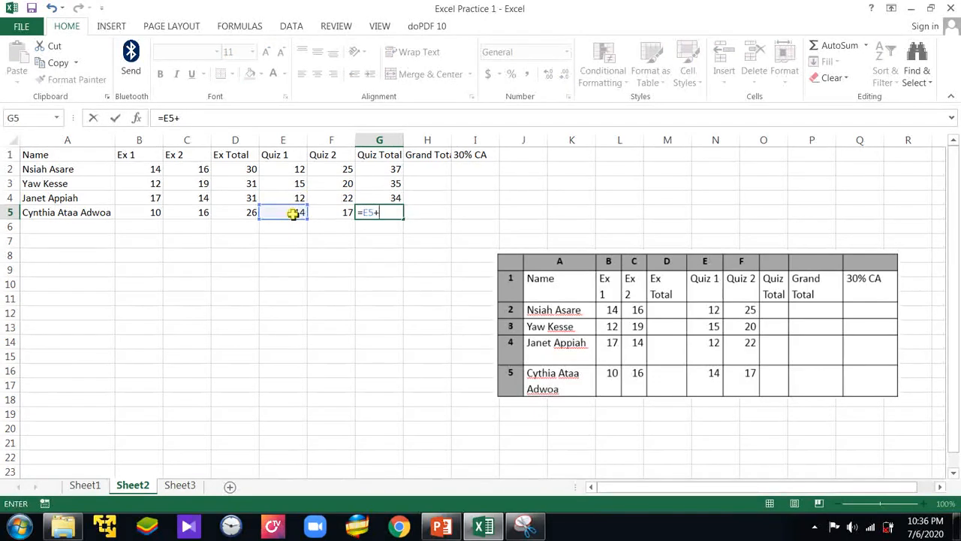
click(339, 212)
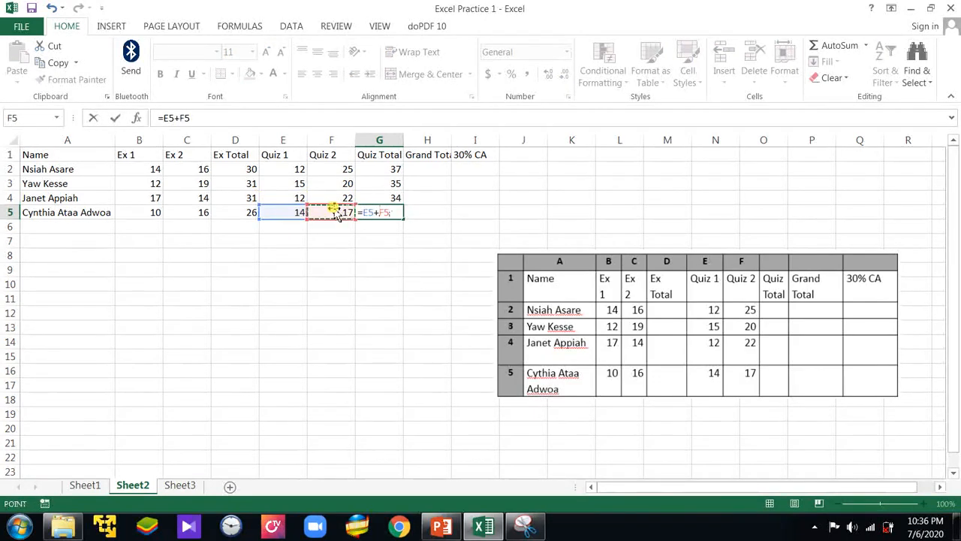
key(Return)
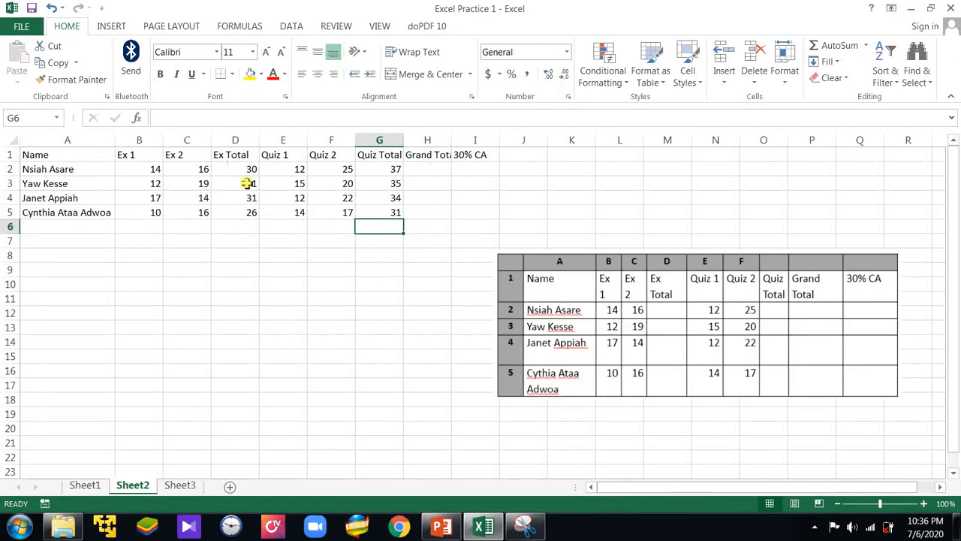
- Calculate the first student's Grand Total in H2 by adding the exercise and quiz totals with =D2+G2
click(418, 169)
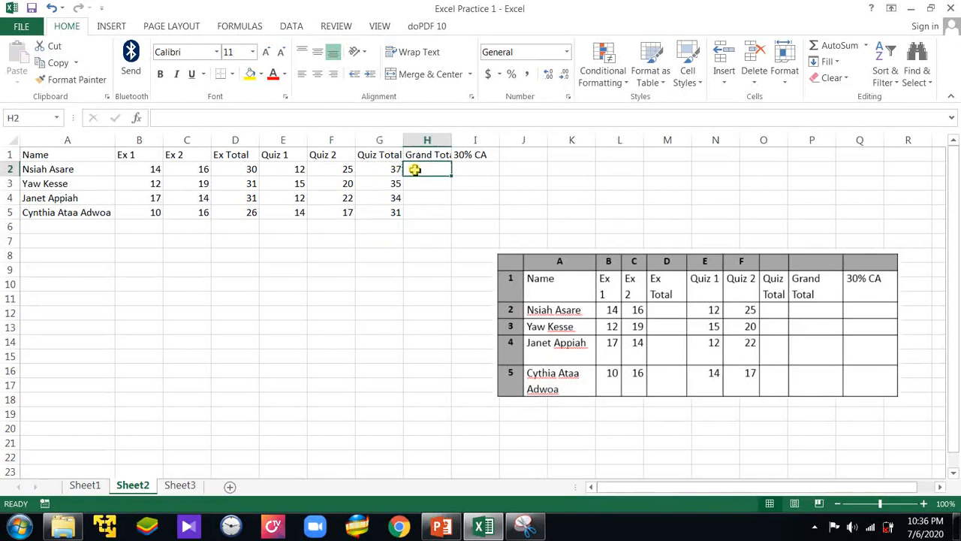
text(=)
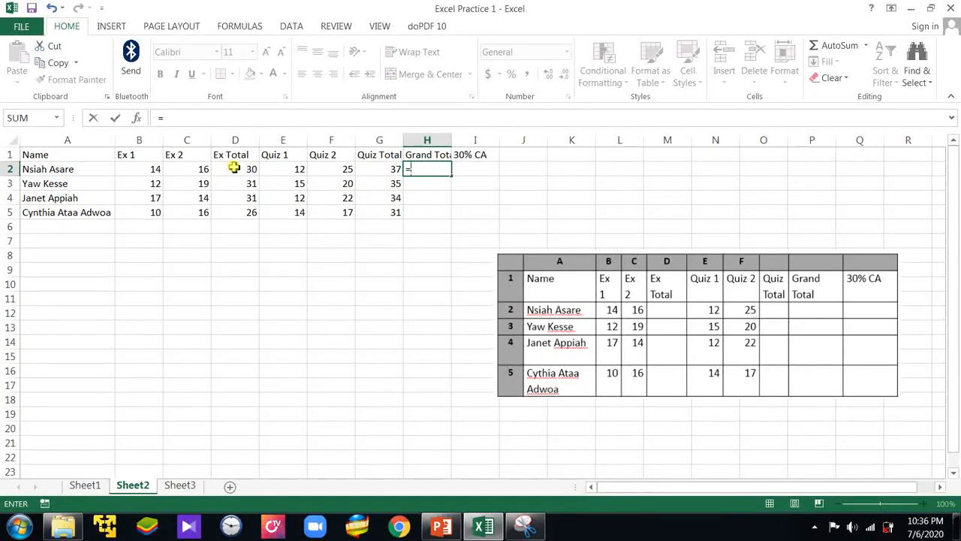
click(235, 168)
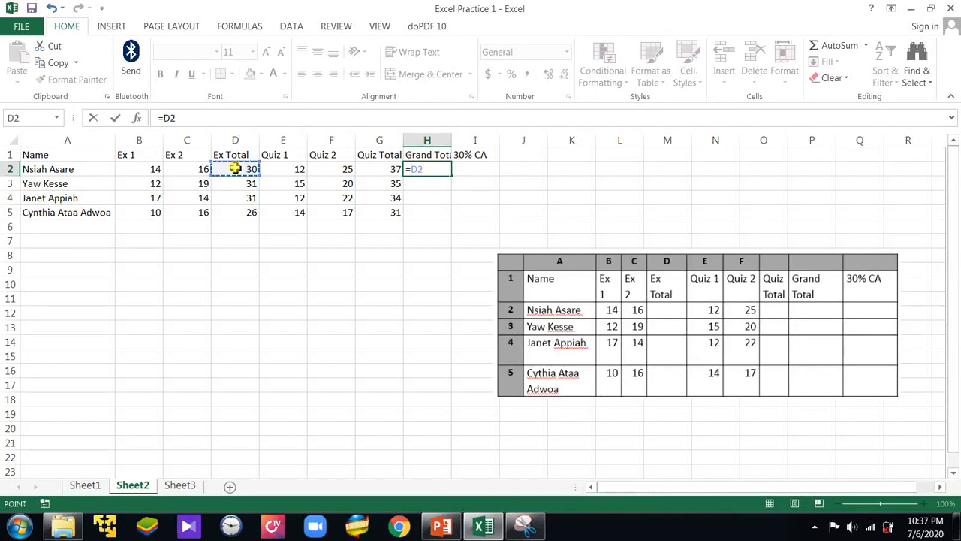
text(+)
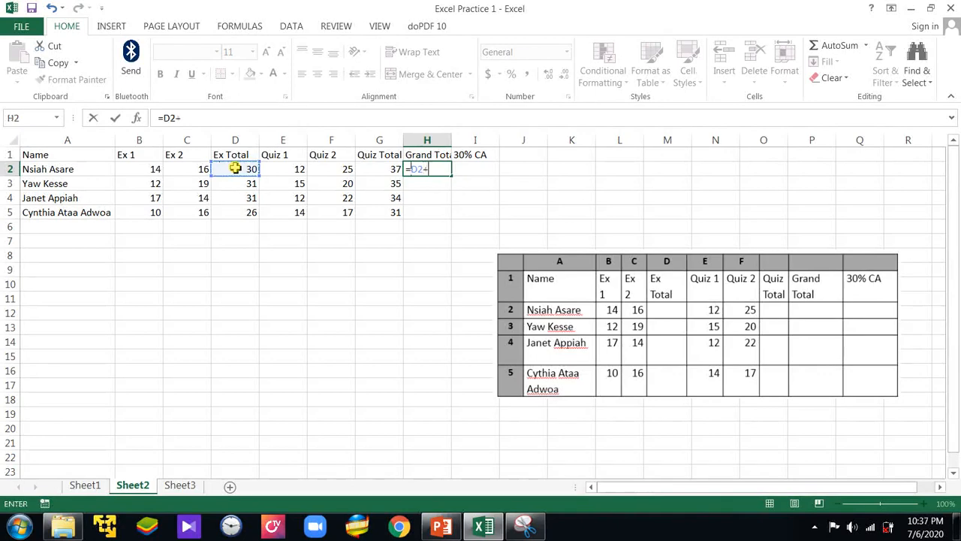
click(377, 169)
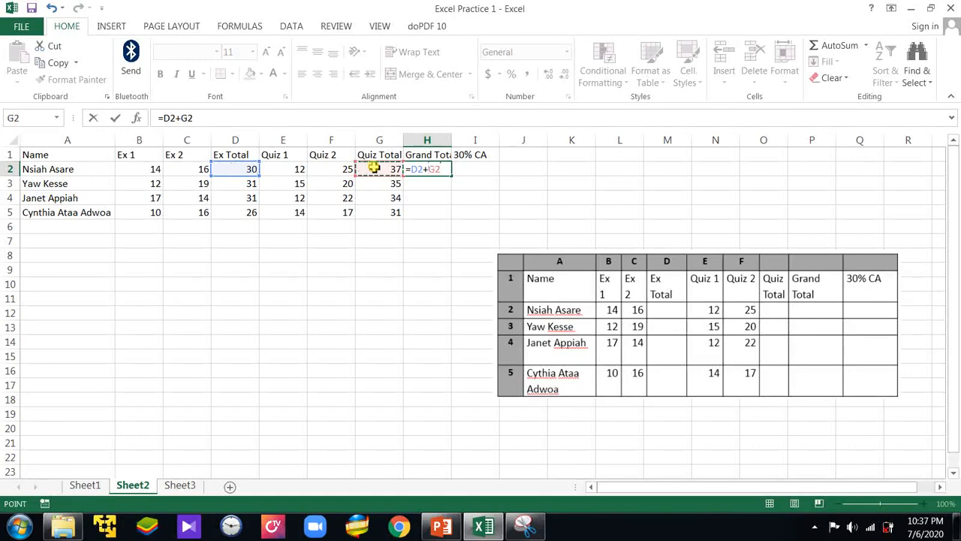
key(Return)
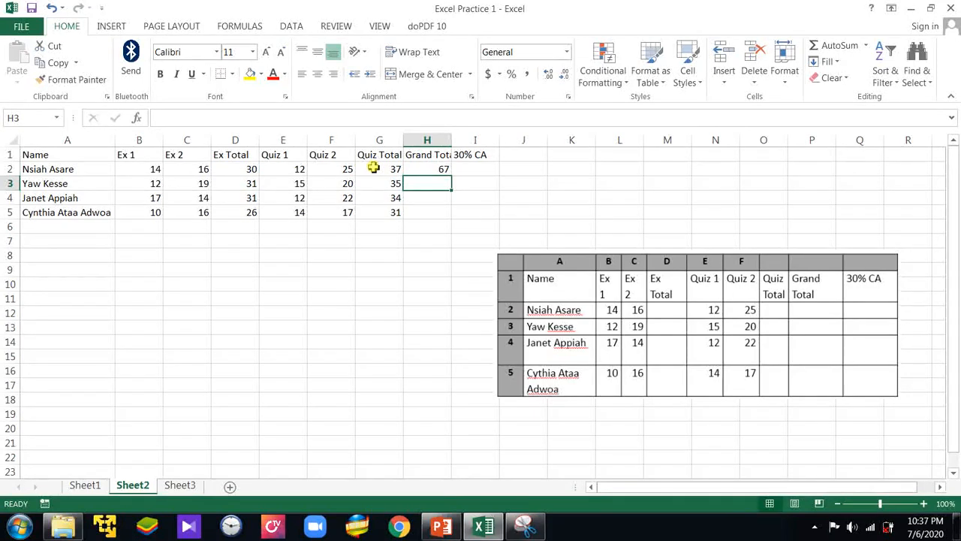
- Calculate the second student's Grand Total in H3 by adding the exercise and quiz totals with =D3+G3
text(=)
click(253, 184)
text(+)
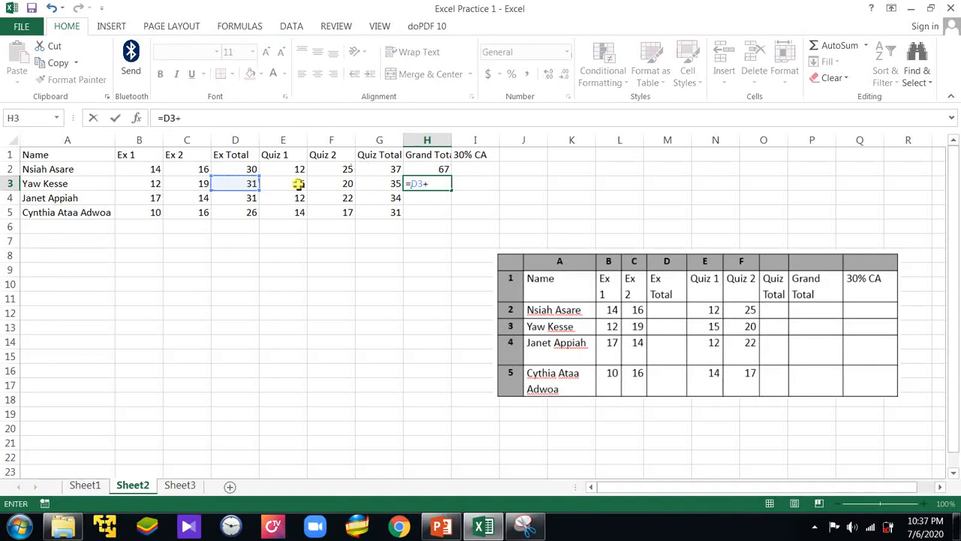
click(386, 183)
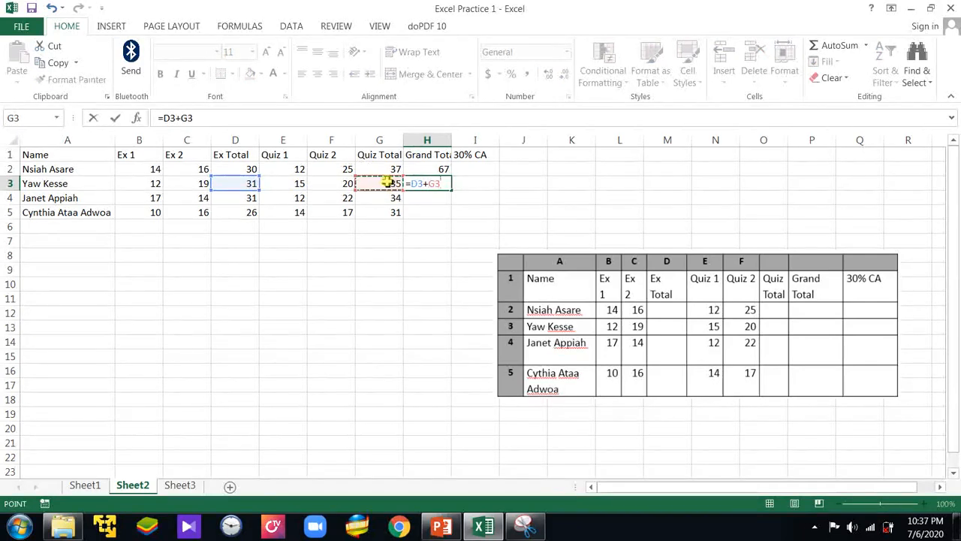
key(Return)
- Calculate the third student's Grand Total in H4 by adding the exercise and quiz totals with =D4+G4
text(=)
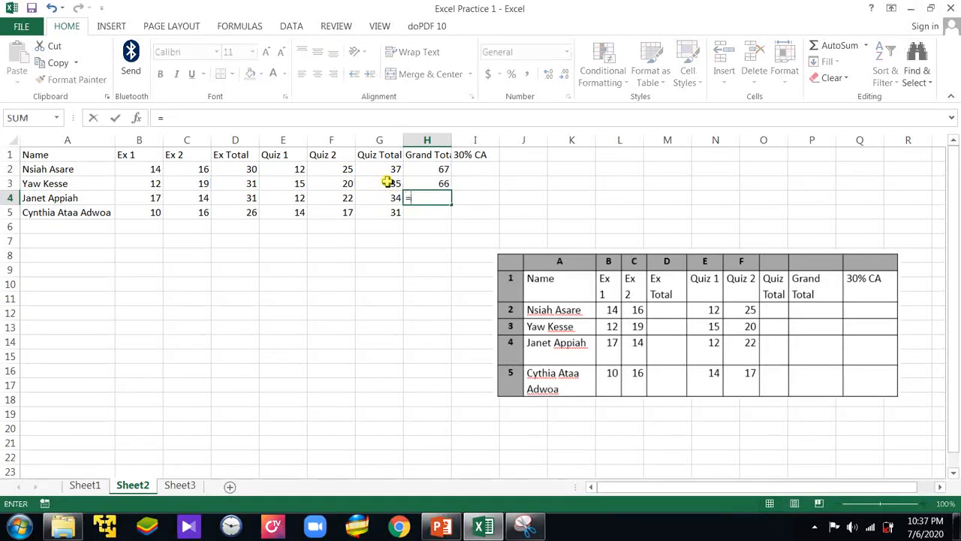
click(249, 199)
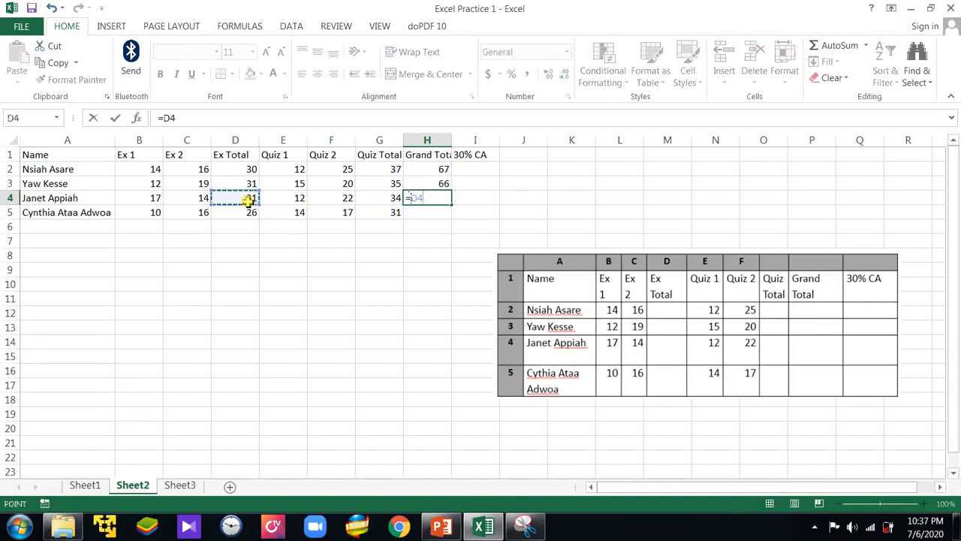
text(+)
click(392, 199)
key(Return)
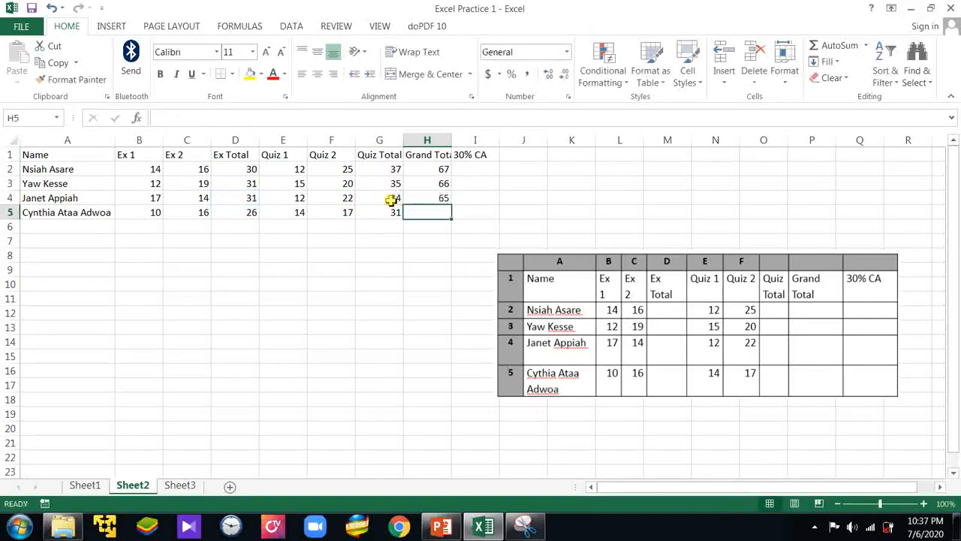
- Calculate the fourth student's Grand Total in H5 by adding the exercise and quiz totals with =D5+G5
text(=)
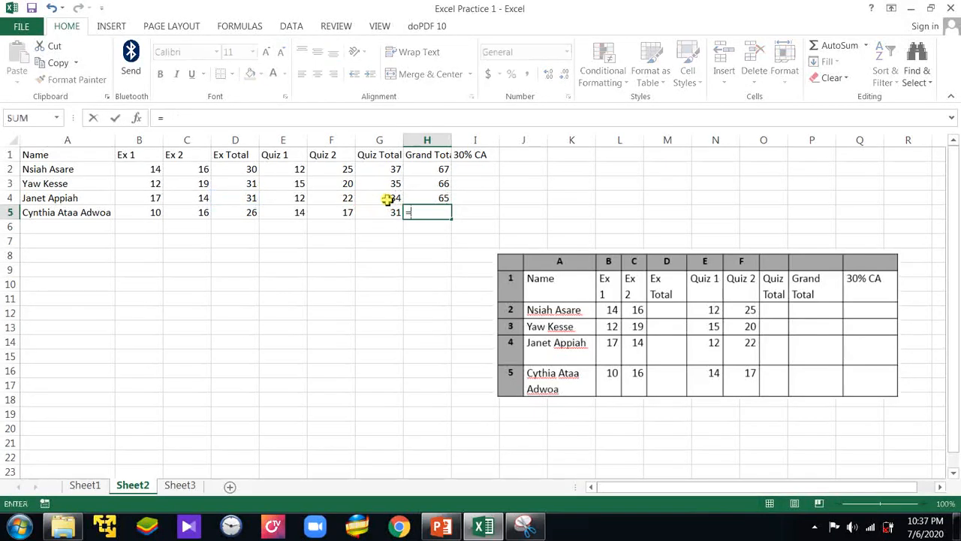
click(248, 213)
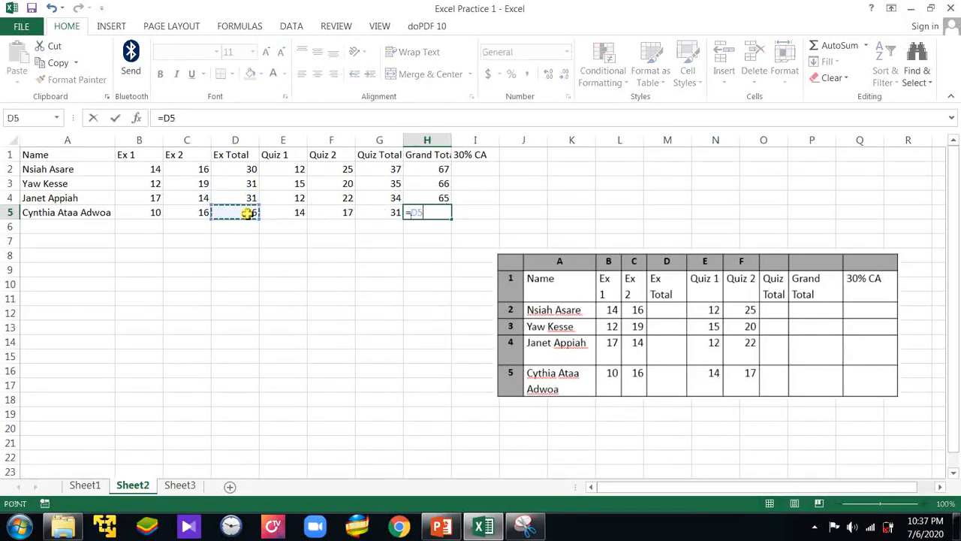
text(+)
click(385, 215)
key(Return)
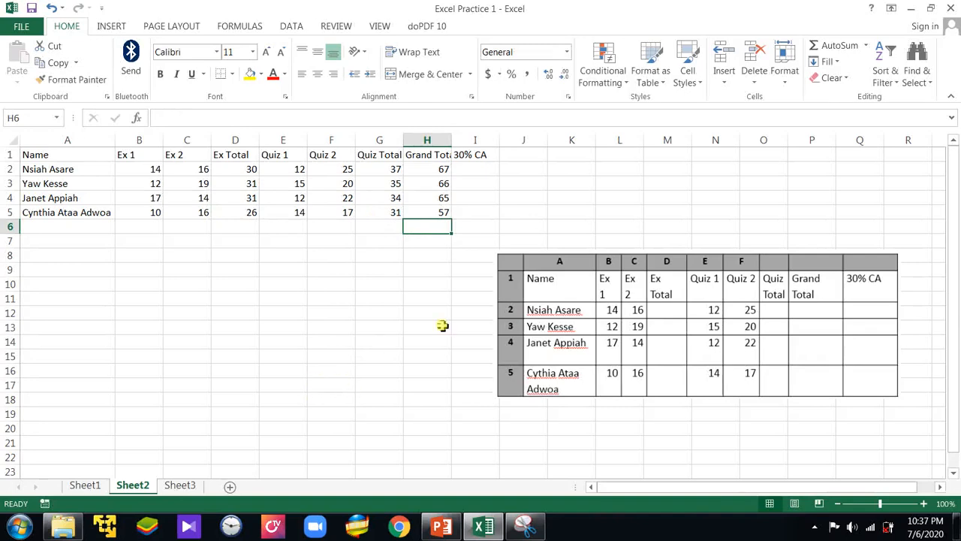
- Wrap the Grand Total header text in H1 and move the Sample 4 reference picture slightly lower on the sheet
click(427, 155)
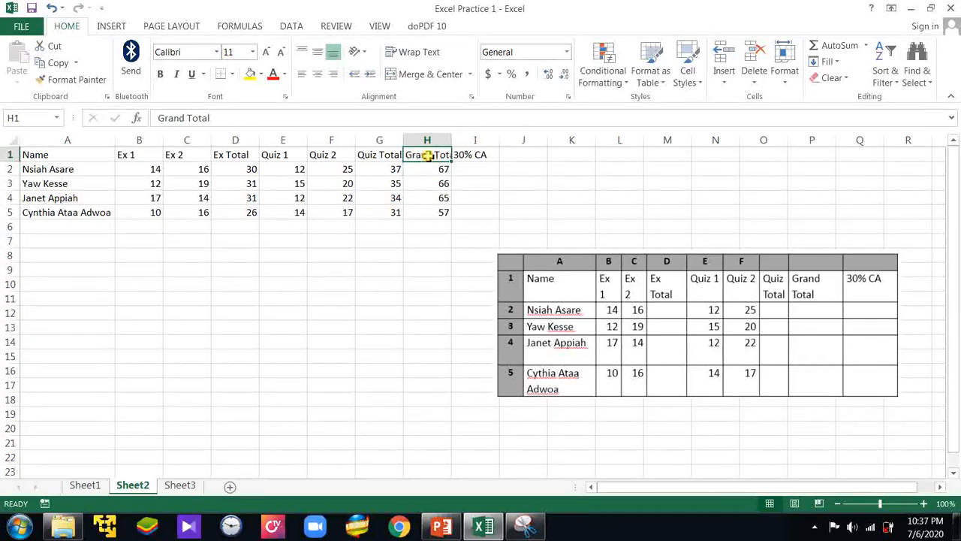
click(418, 54)
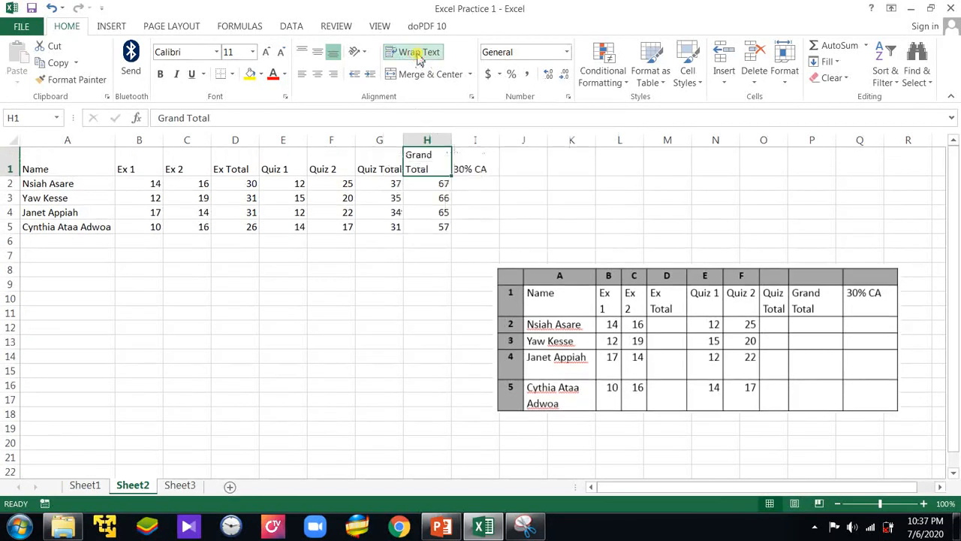
click(476, 183)
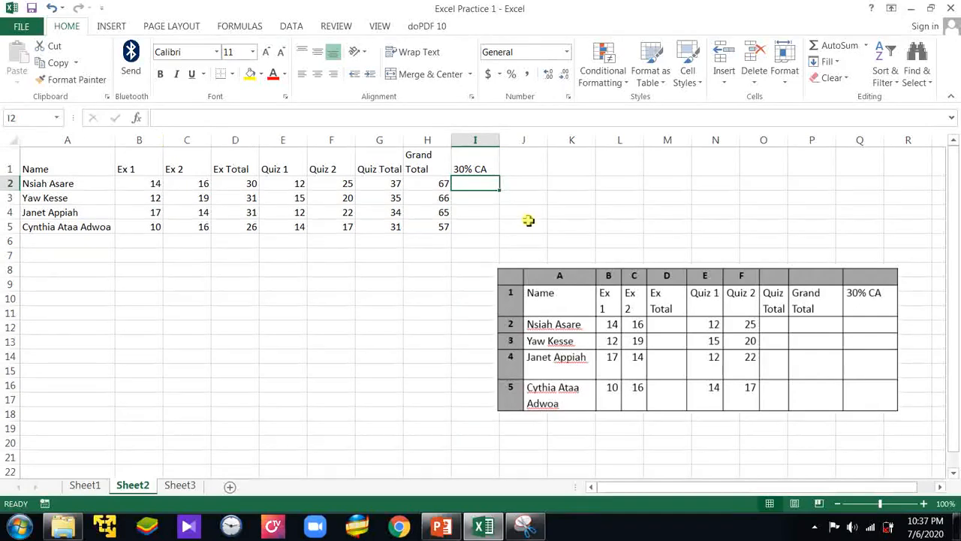
drag(575, 319, 564, 344)
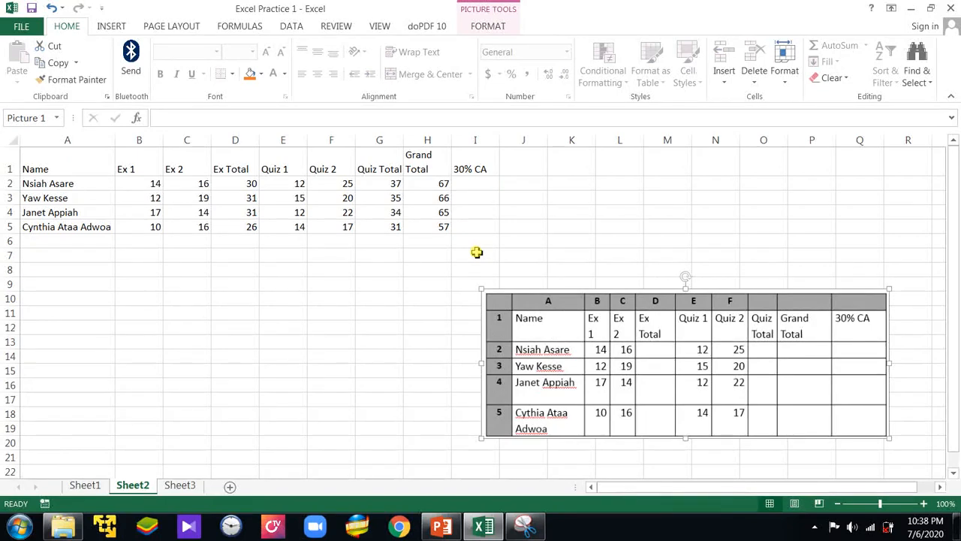
- Calculate the first student's 30% CA in I2 from the Grand Total with =H2*0.3
click(481, 183)
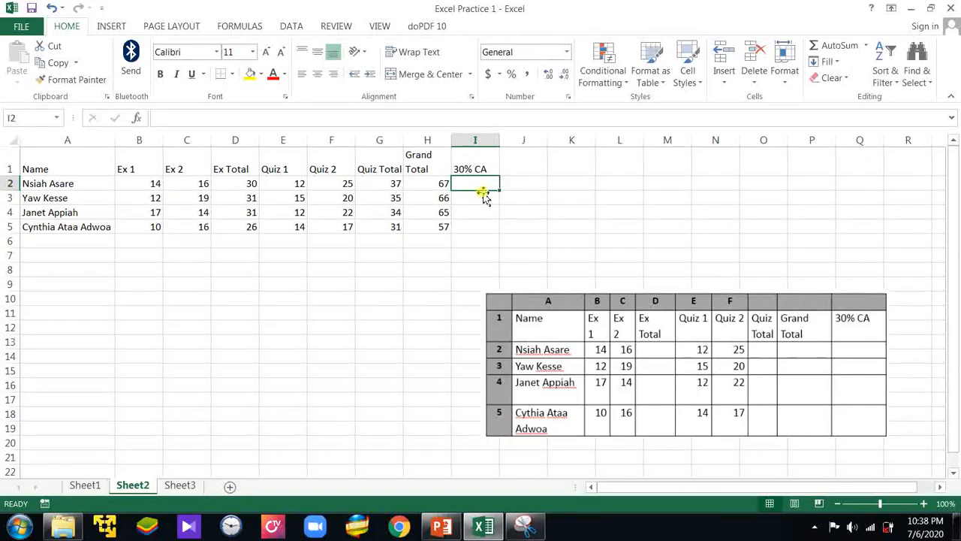
text(=)
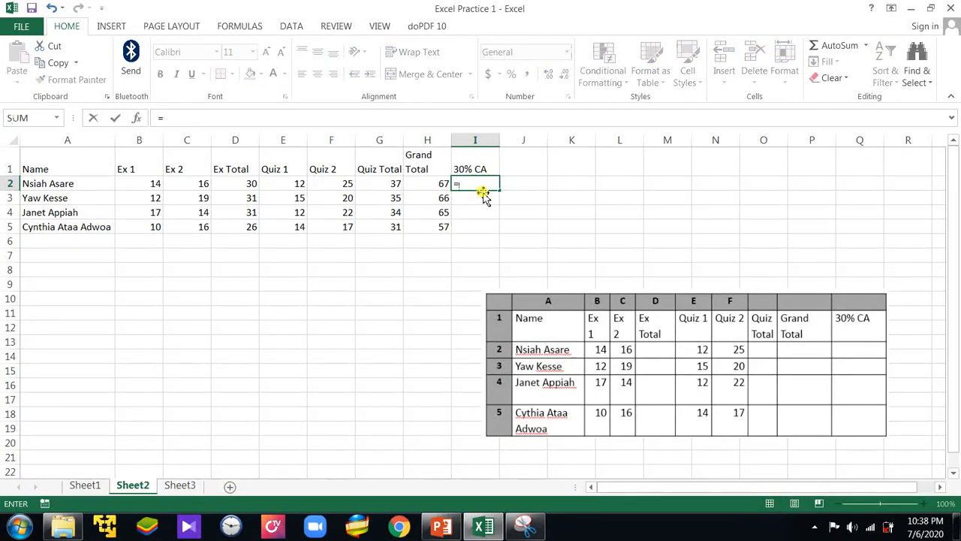
click(433, 184)
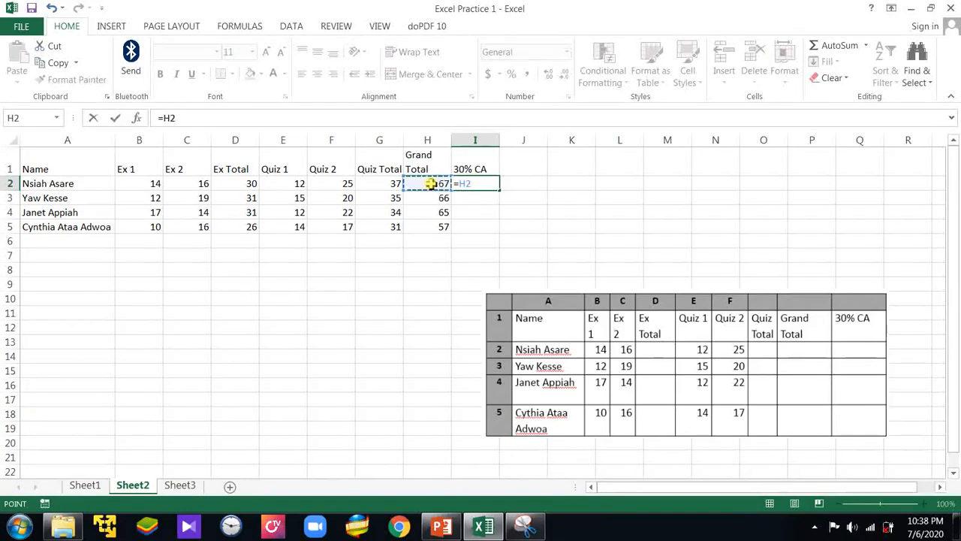
text(*0.)
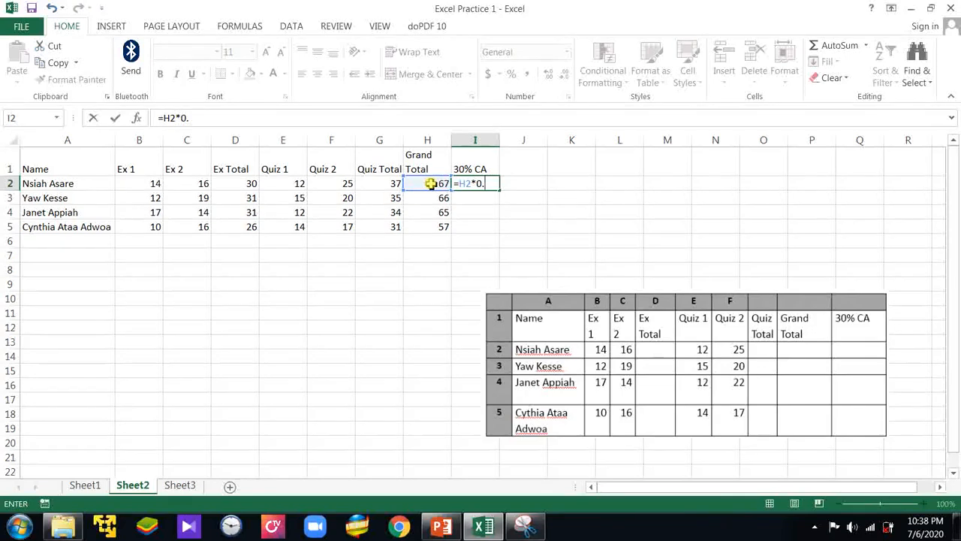
text(3)
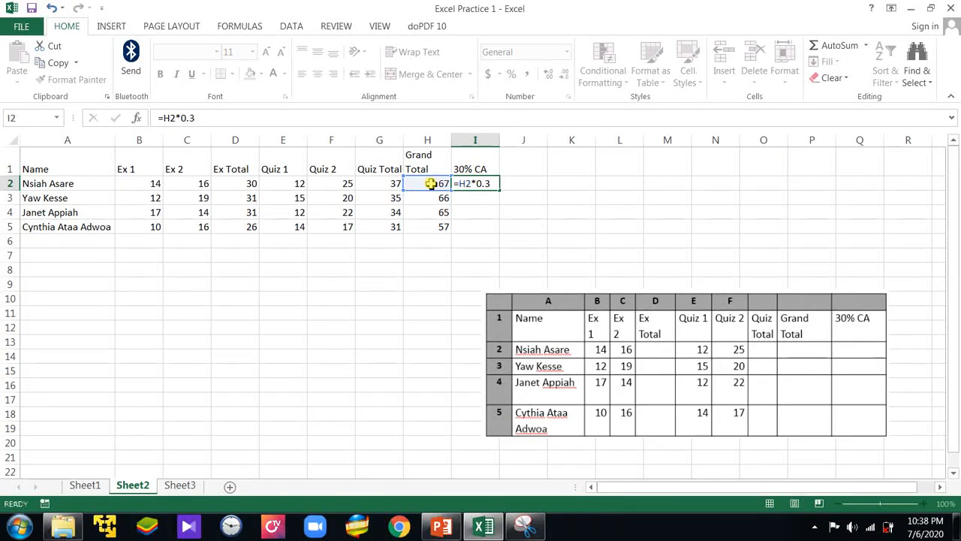
key(Return)
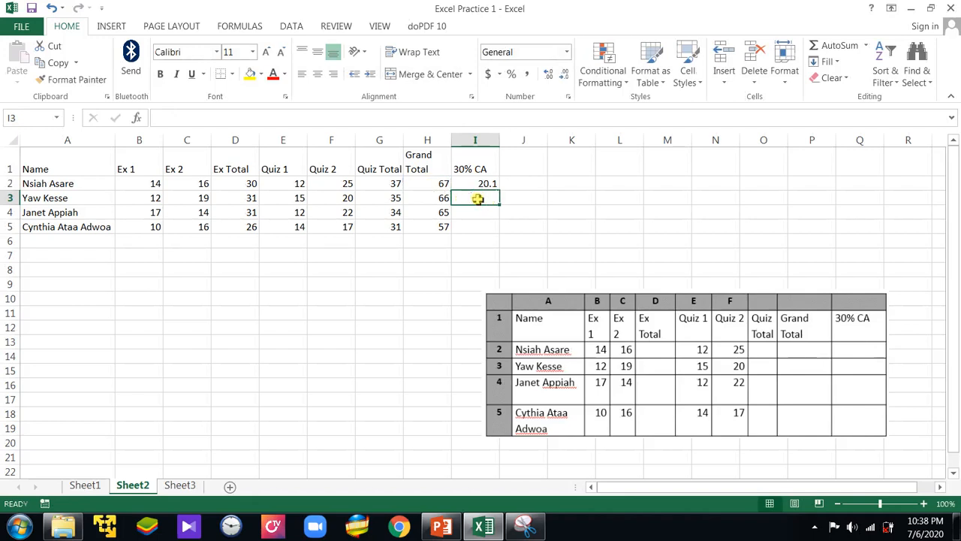
- Calculate the second student's 30% CA in I3 from the Grand Total with =H3*(30/100)
text(=)
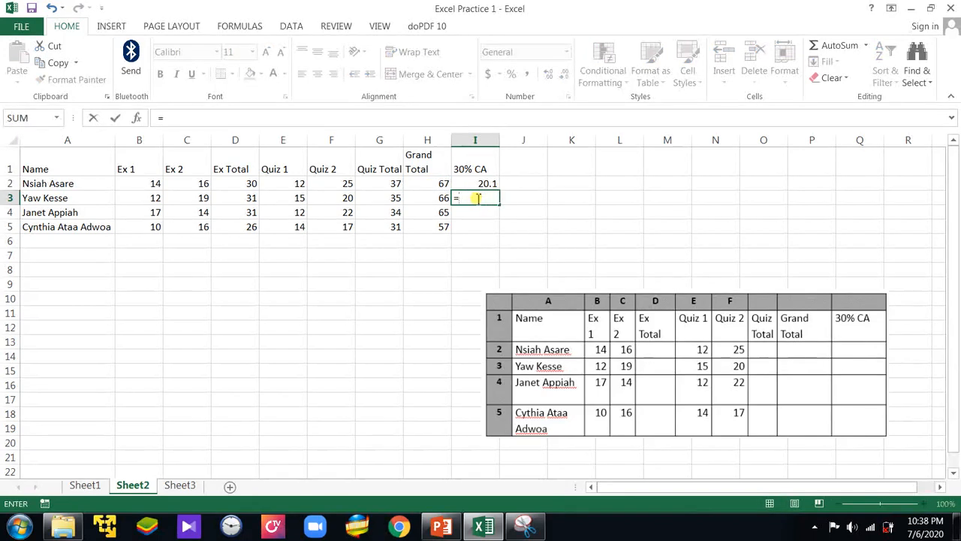
click(439, 197)
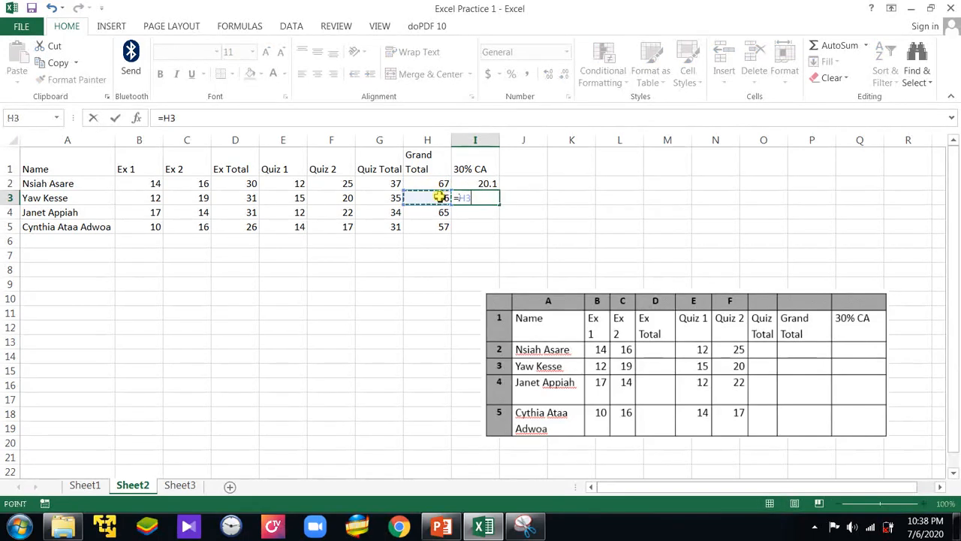
text(*)
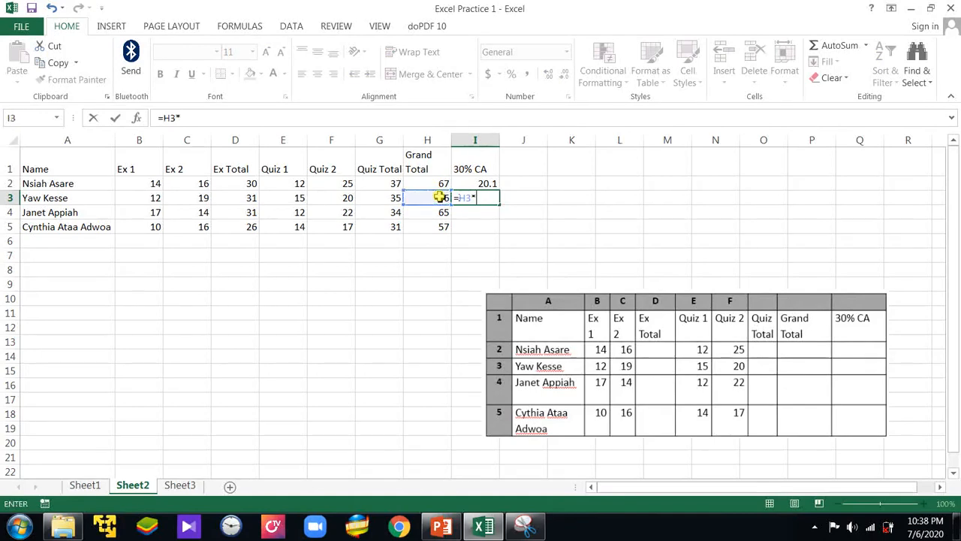
text((30/100)
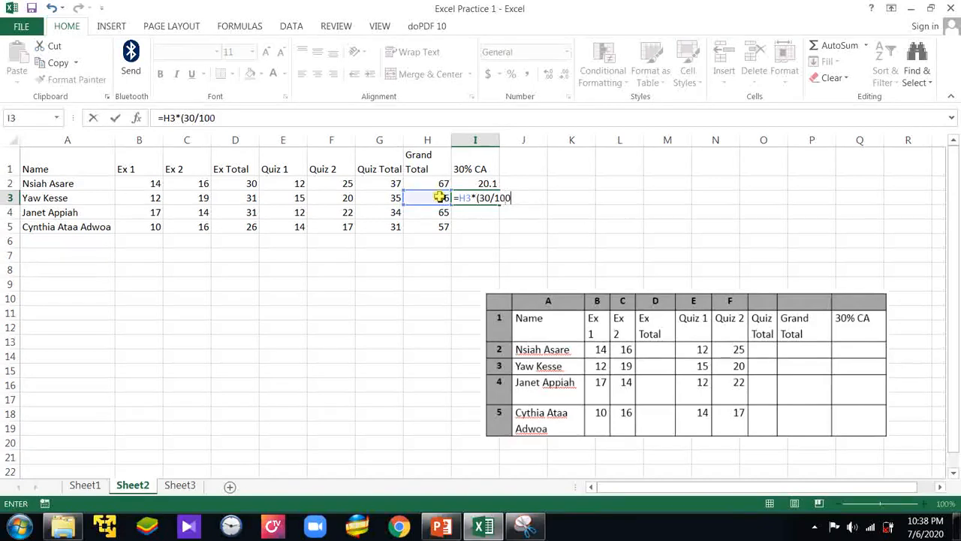
text())
key(Return)
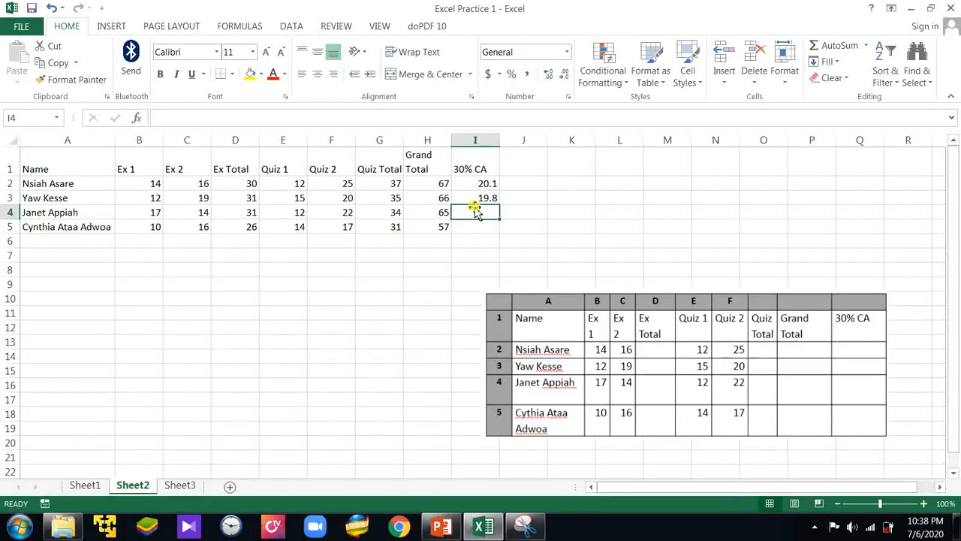
- Calculate the third student's 30% CA in I4 from the Grand Total with =H4*0.3
text(=)
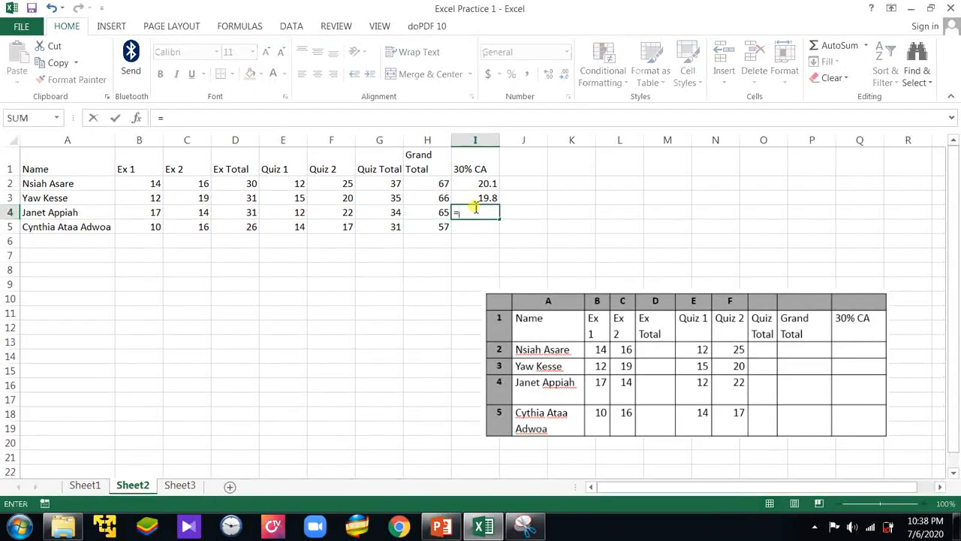
click(425, 212)
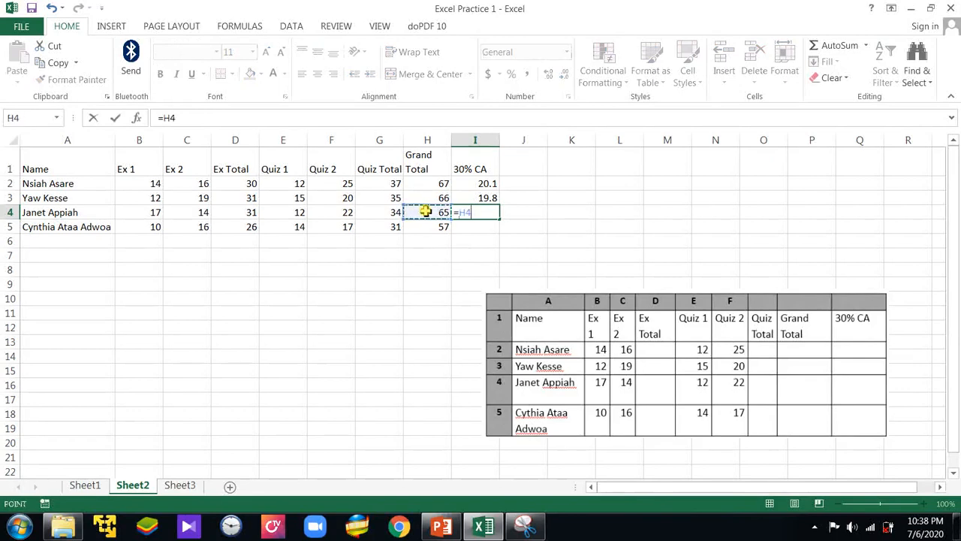
text(*0.3)
key(Return)
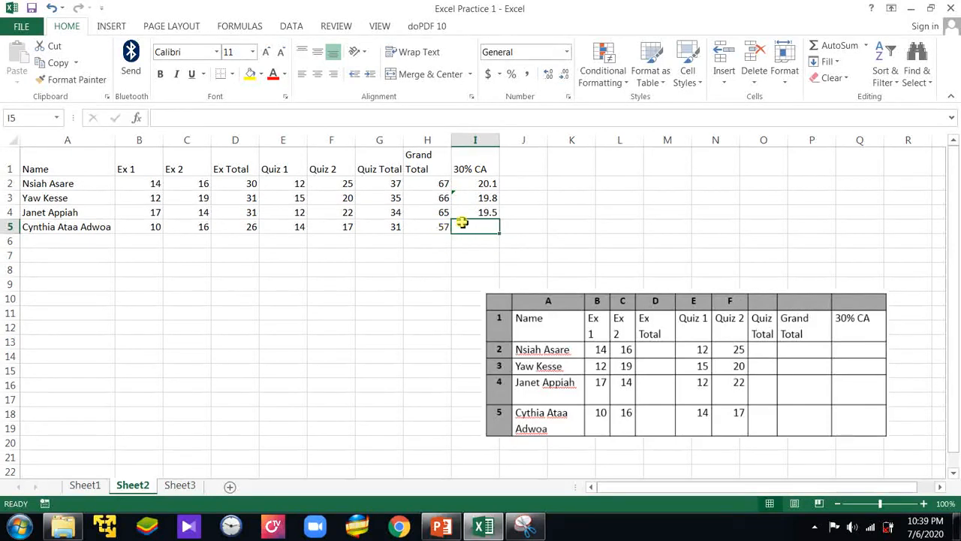
- Calculate the fourth student's 30% CA in I5 from the Grand Total with =H5*0.3
text(=)
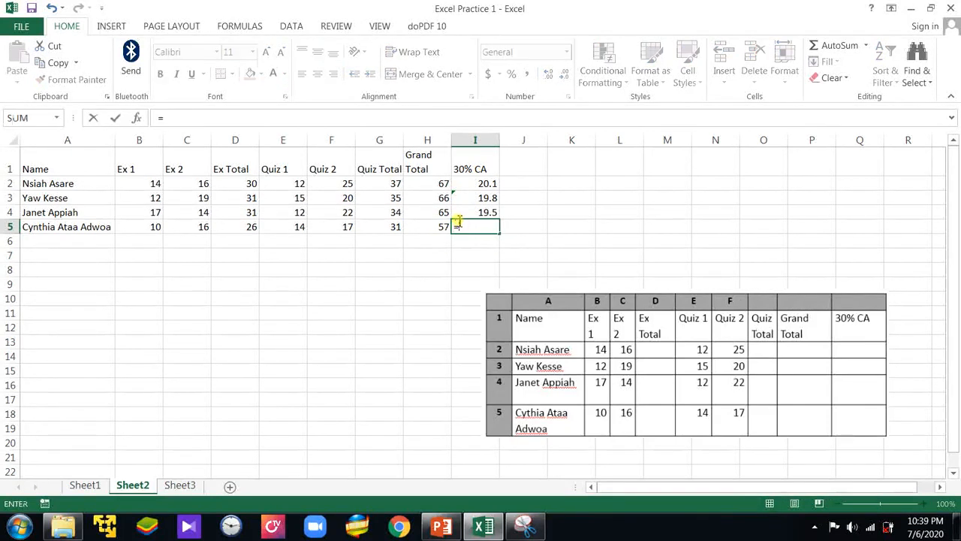
click(436, 227)
text(*)
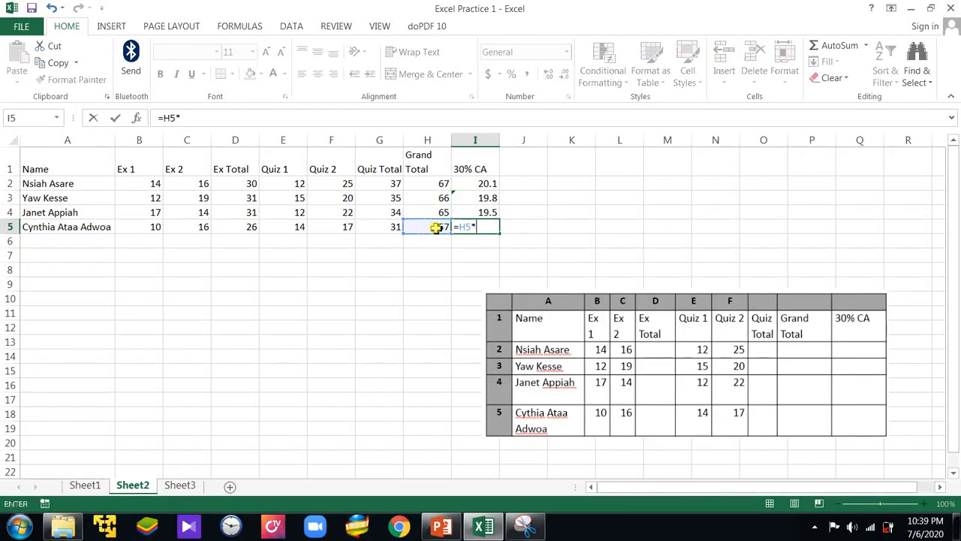
text(0.3)
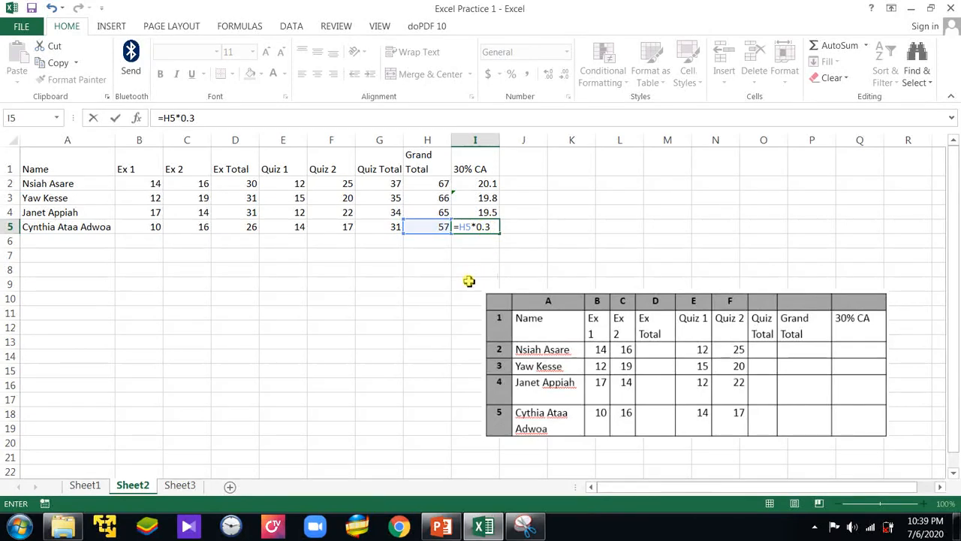
key(Return)
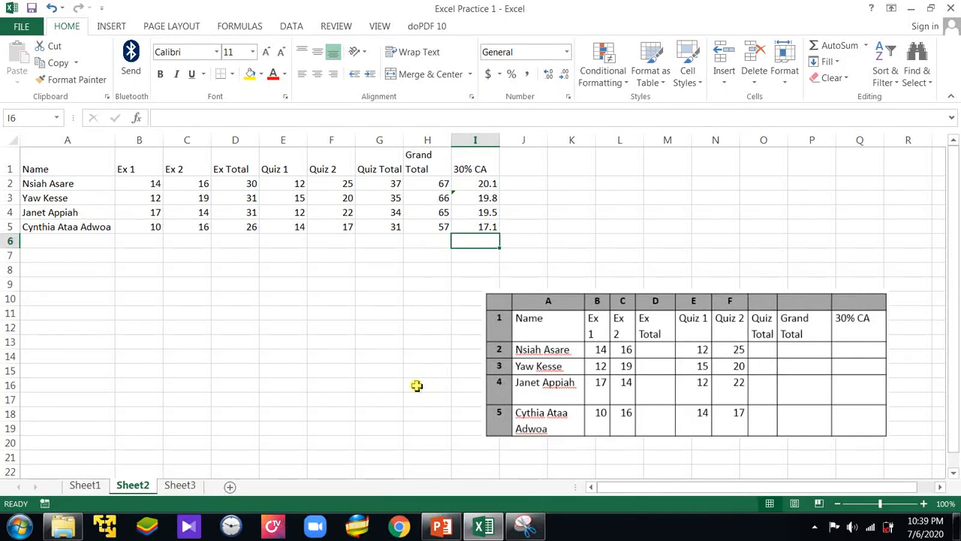
- Delete the Sample 4 reference picture from Sheet2
click(560, 384)
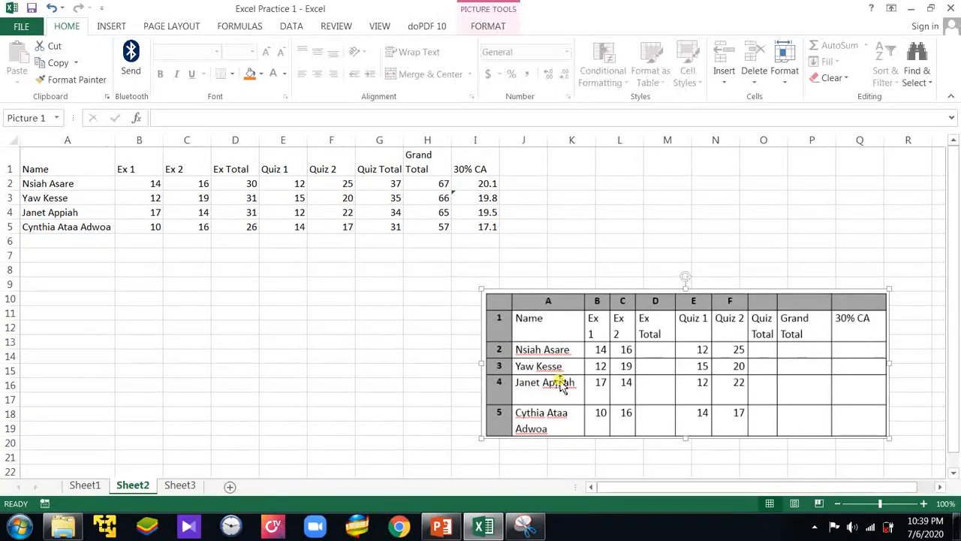
key(Delete)
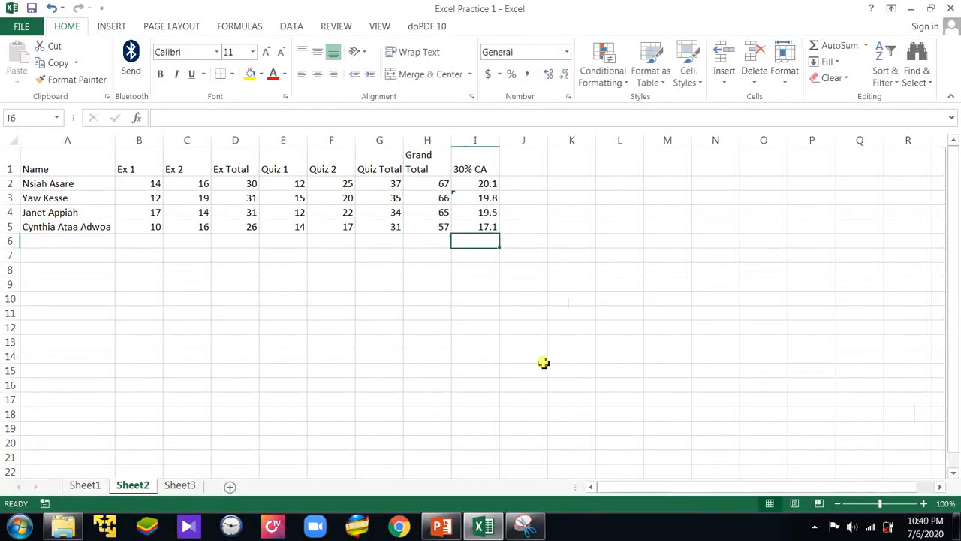
- Switch to the PowerPoint presentation and go to the Sample 5 Salary Computation slide
click(441, 525)
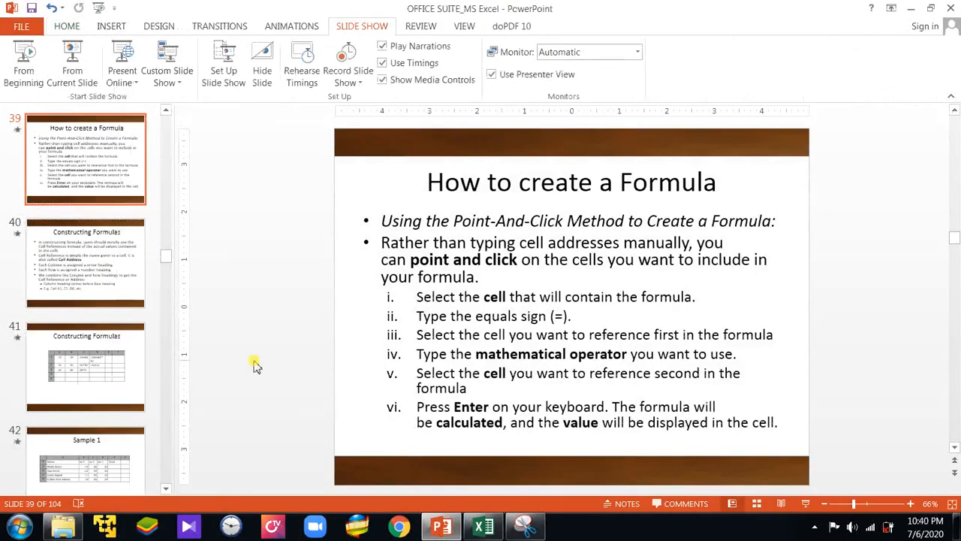
key(Down)
key(Down)
scroll(256, 366, down, 2)
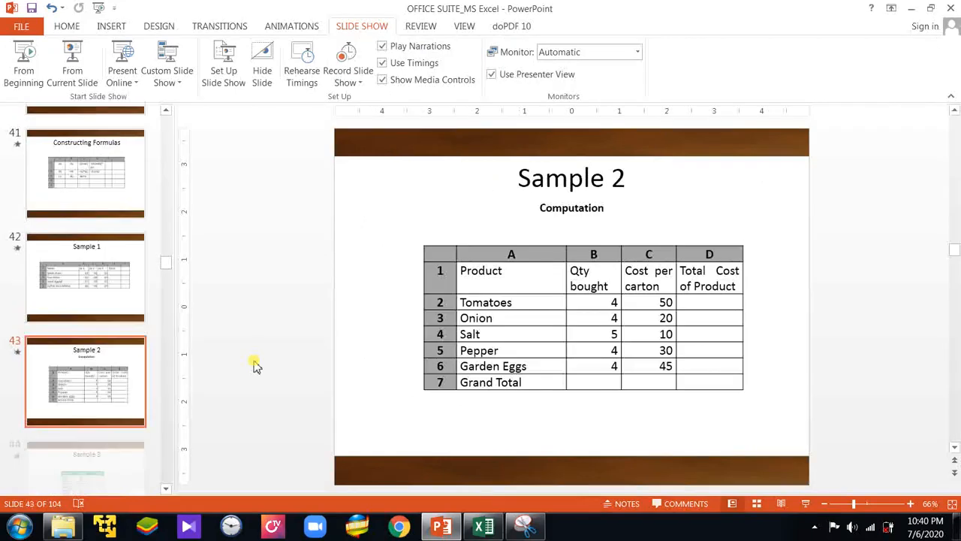
scroll(256, 366, down, 1)
scroll(254, 366, down, 1)
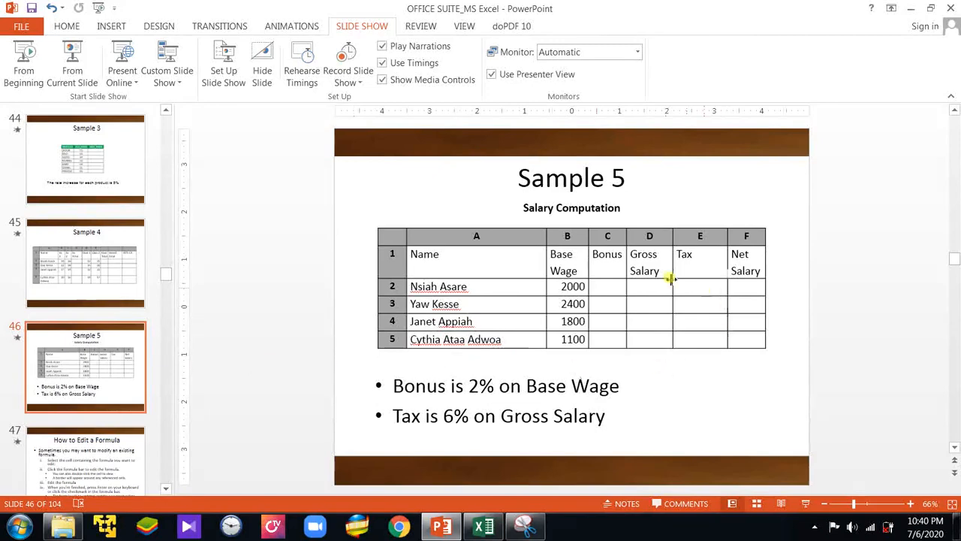
click(447, 257)
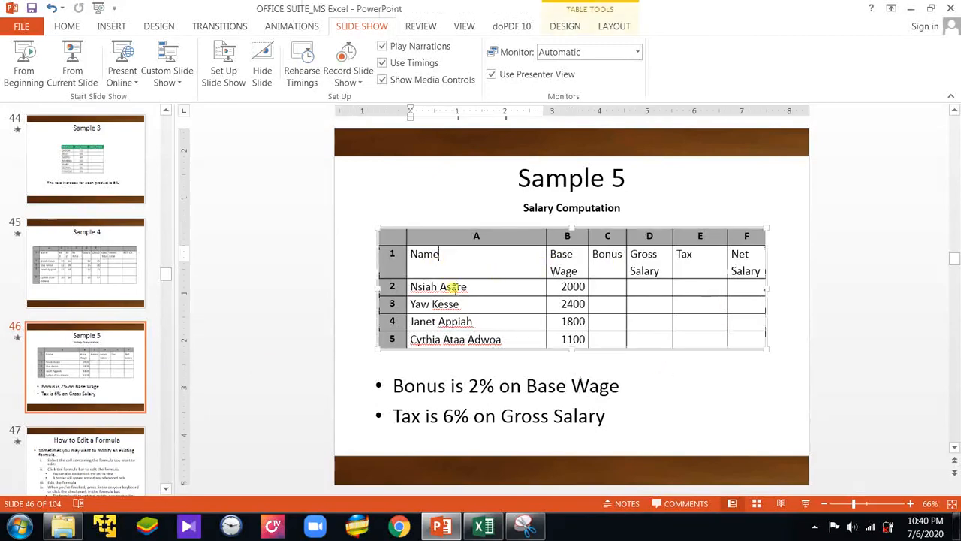
click(676, 388)
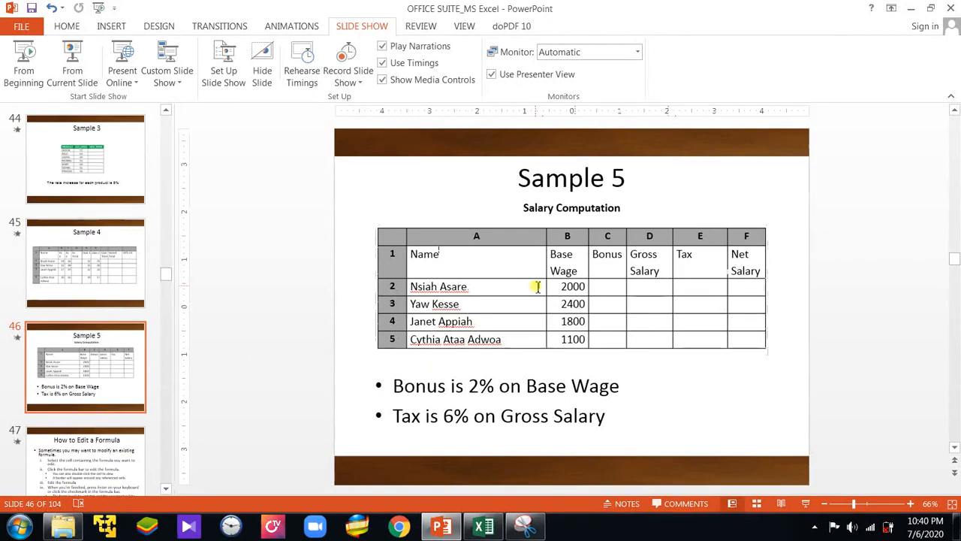
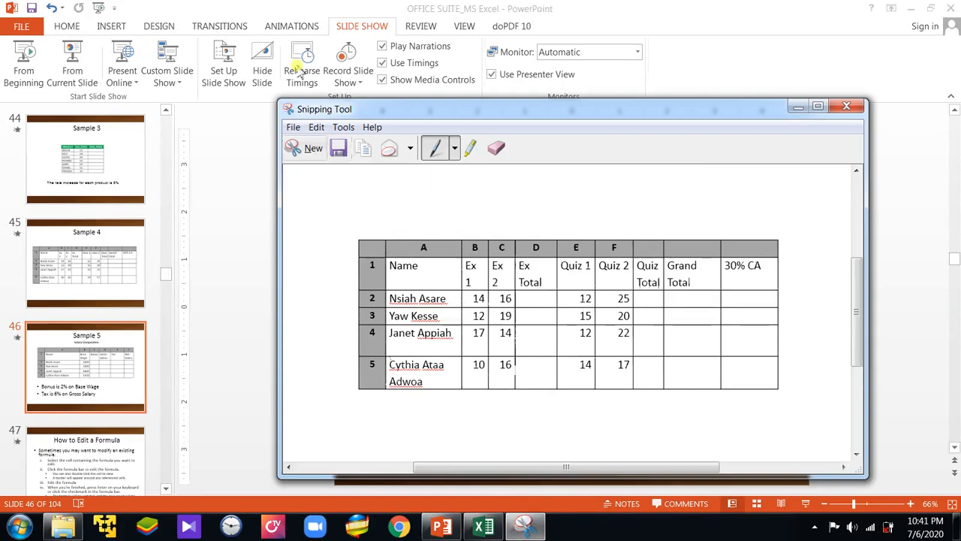
- Capture and copy the Sample 5 salary table with the Snipping Tool, and return to Sheet2 in Excel
click(304, 148)
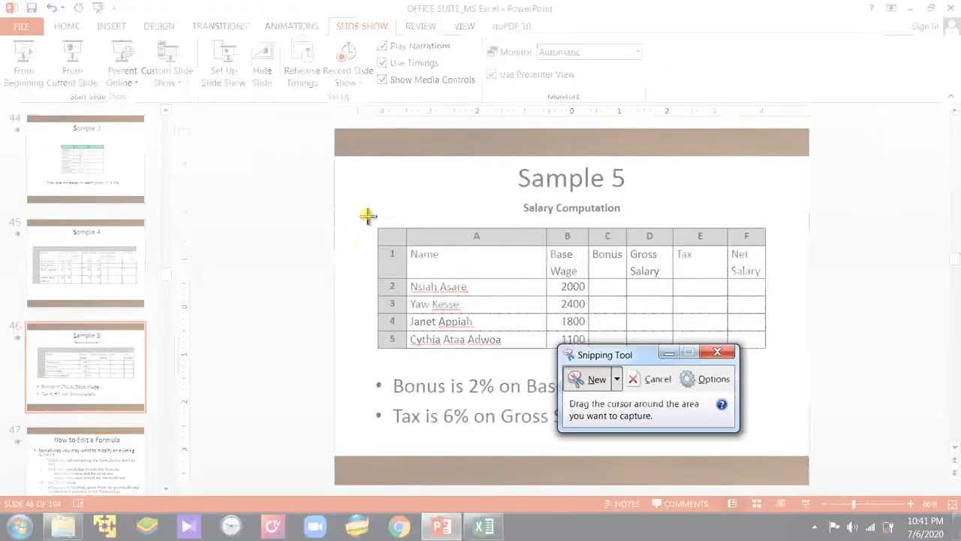
drag(368, 222, 773, 362)
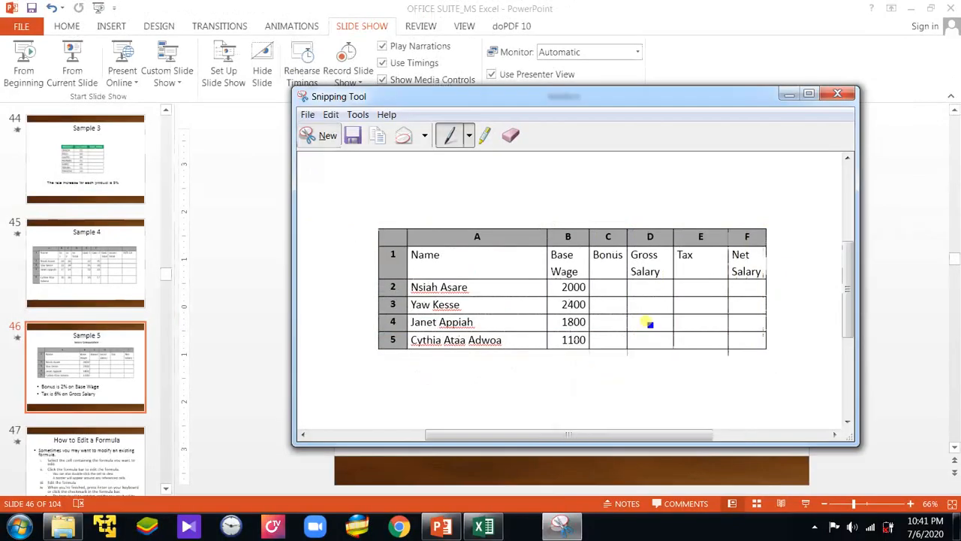
right_click(582, 279)
click(611, 302)
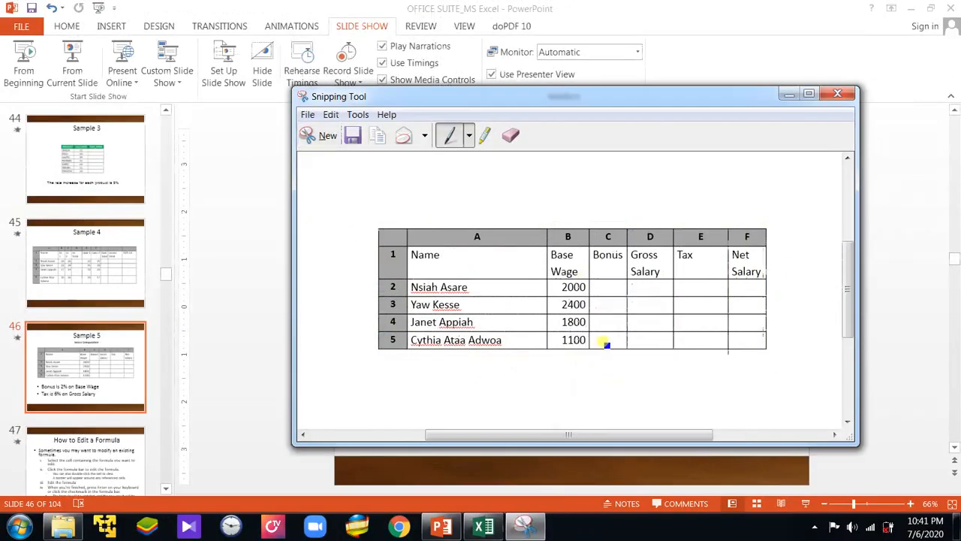
click(484, 527)
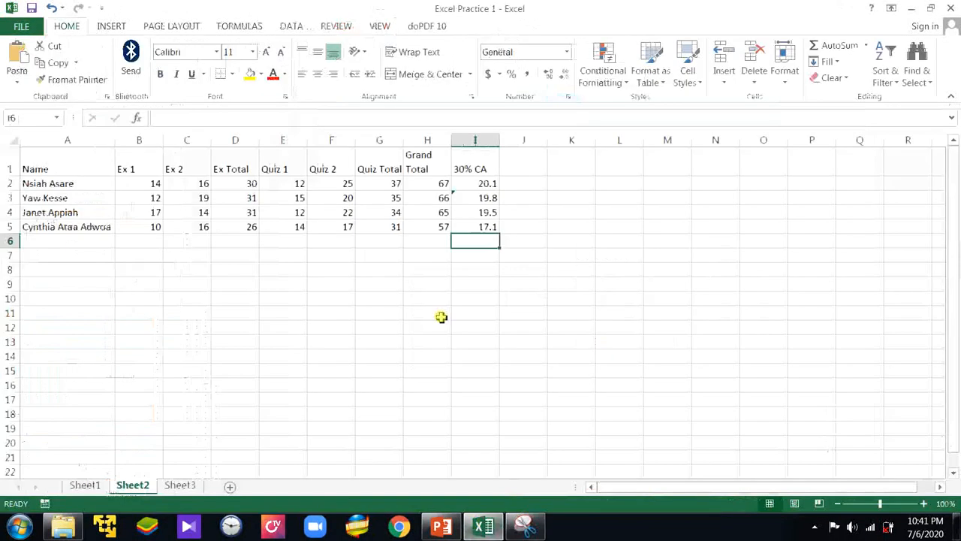
click(492, 313)
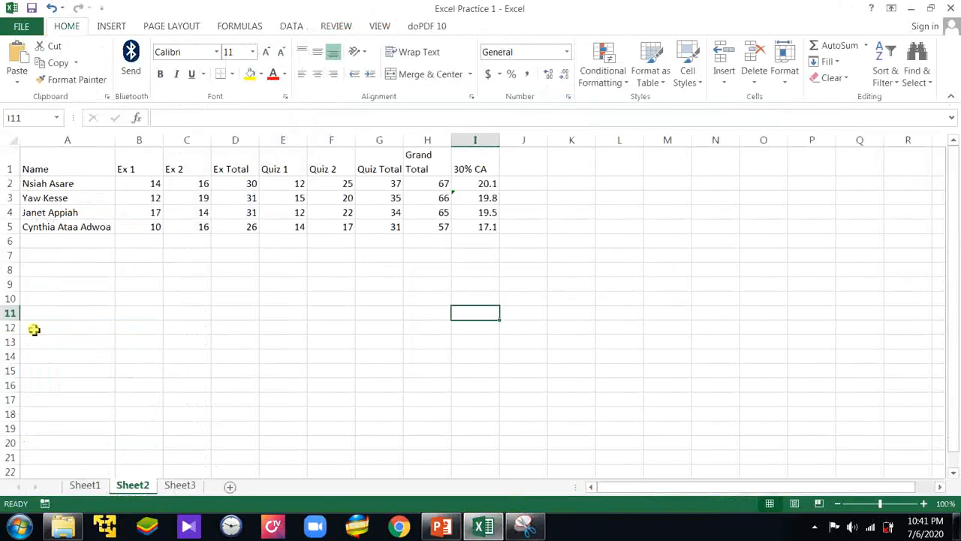
- Paste the copied salary table picture into Sheet2, shrink it, and place it in the empty area around columns K to R, rows 12 to 20
right_click(593, 314)
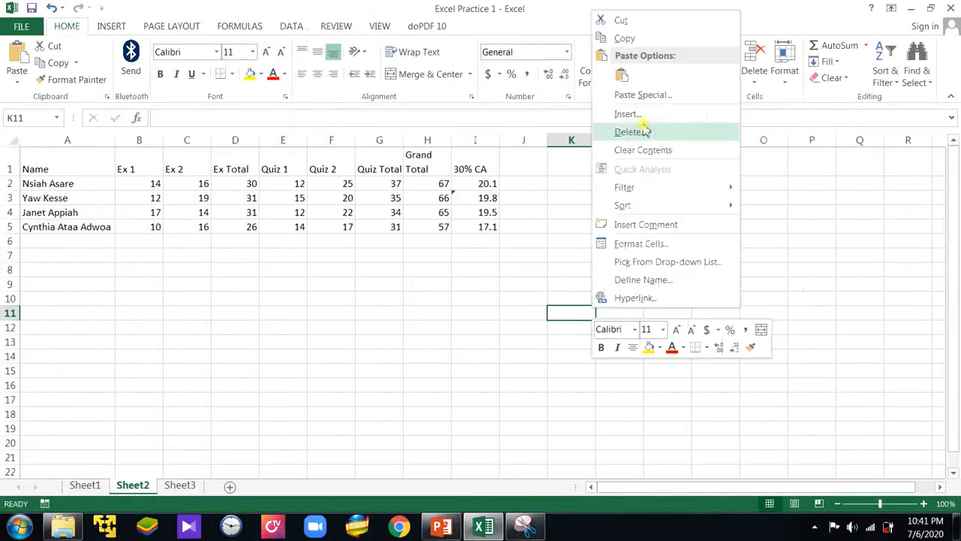
click(621, 77)
drag(671, 385, 558, 377)
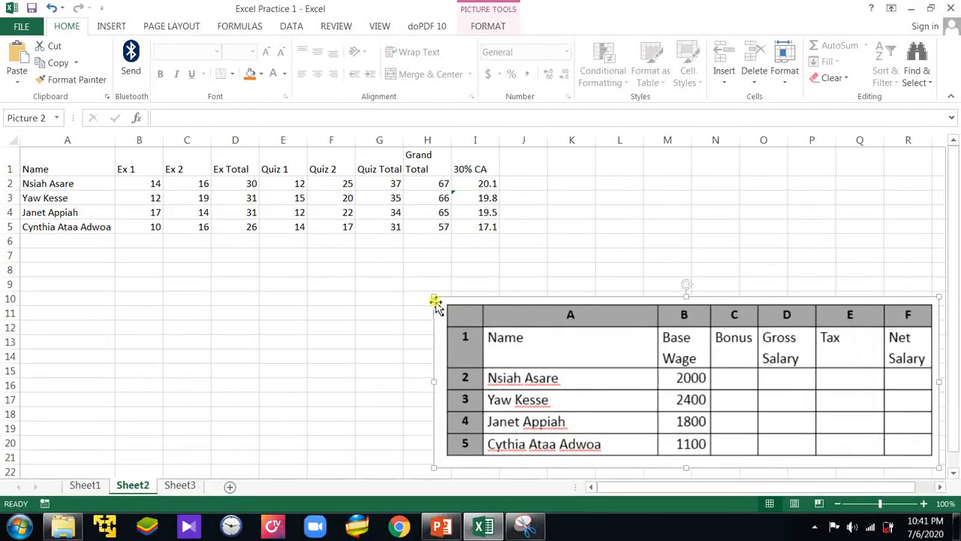
drag(433, 299, 582, 349)
drag(690, 400, 646, 377)
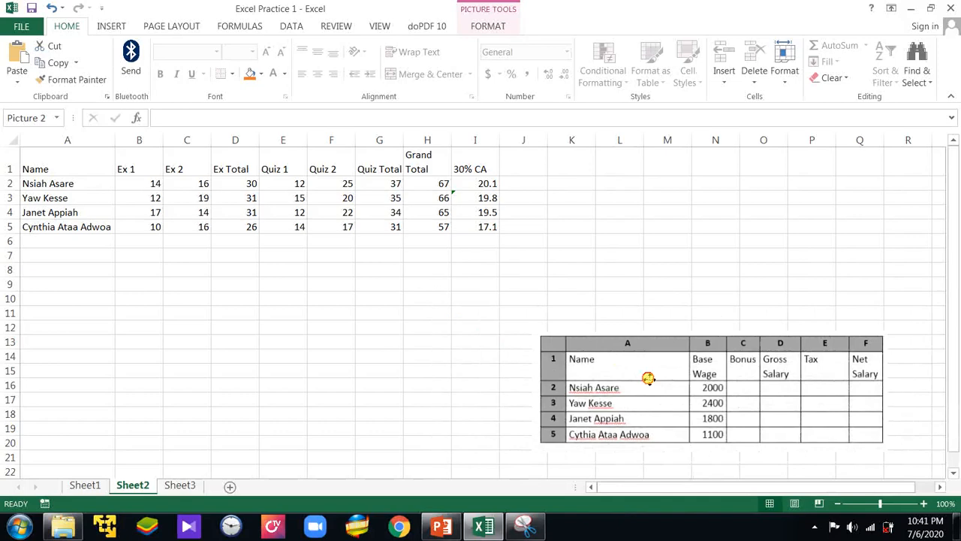
- Enter the heading Name in cell A12 to start the salary table
click(91, 331)
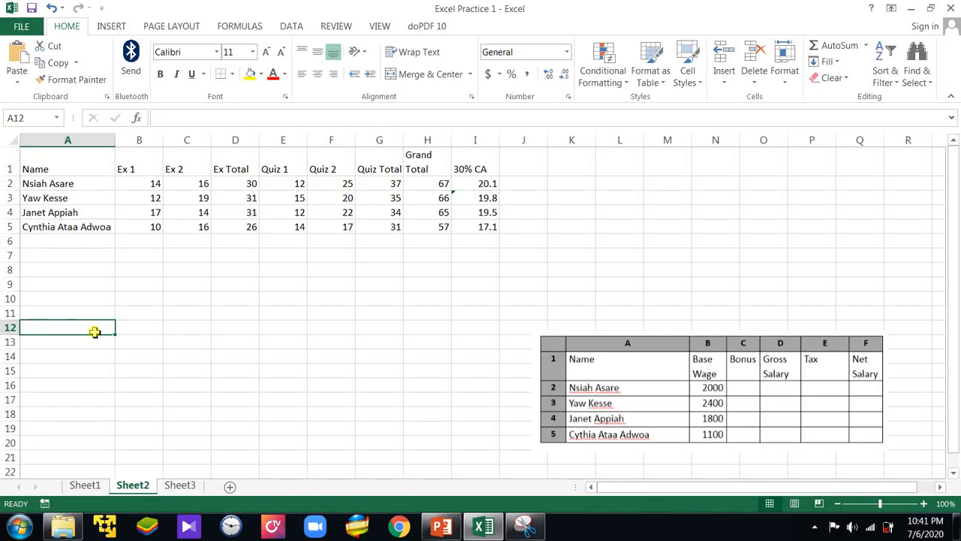
text(nAME)
key(BackSpace)
key(BackSpace)
key(BackSpace)
key(BackSpace)
key(Caps_Lock)
text(Nam)
key(Return)
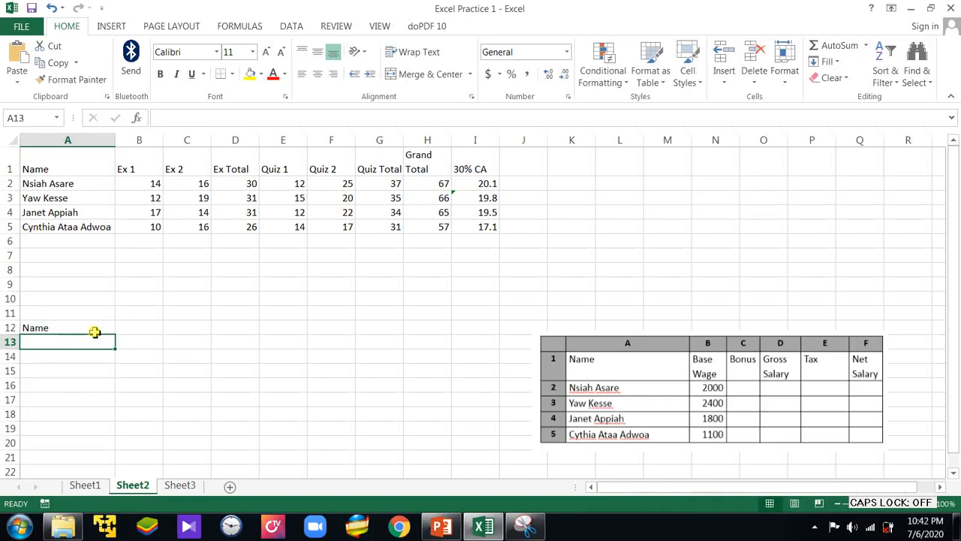
- Copy the four names in A2:A5 and paste them under the new Name heading, starting at A13
click(44, 186)
drag(44, 186, 46, 223)
key(ctrl+c)
click(39, 343)
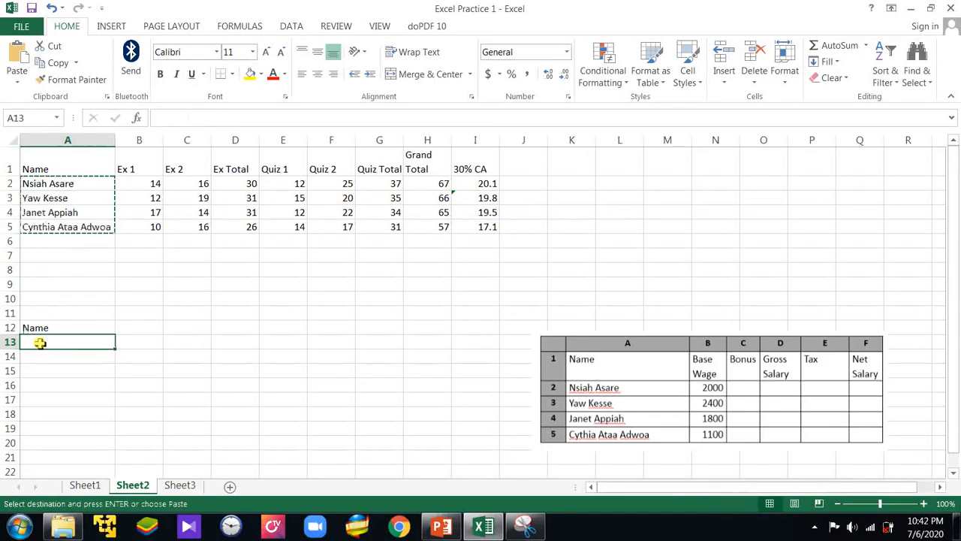
key(ctrl+v)
- Enter the headings Base Wage, Bonus, Gross Salary, Tax and Net Salary in cells B12 to F12
click(147, 328)
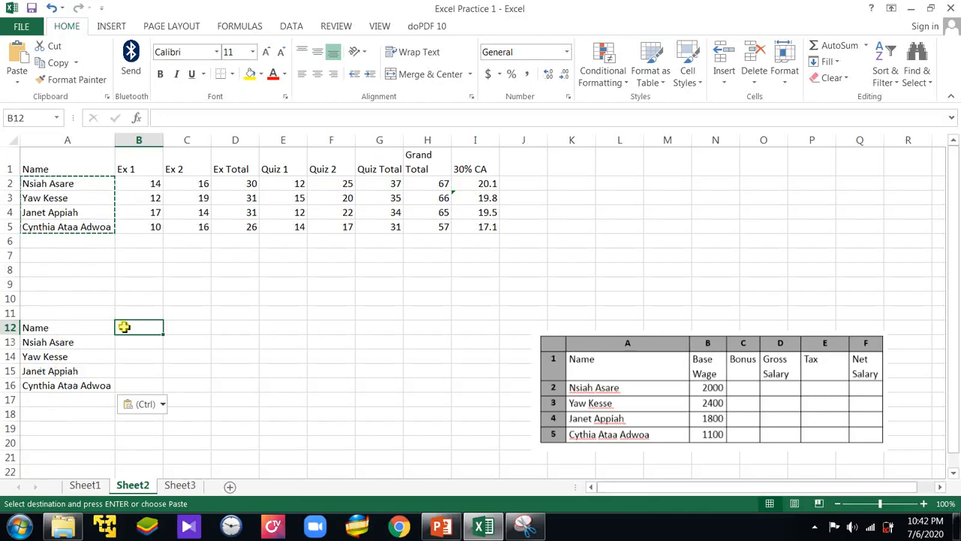
text(Base Wage)
key(Tab)
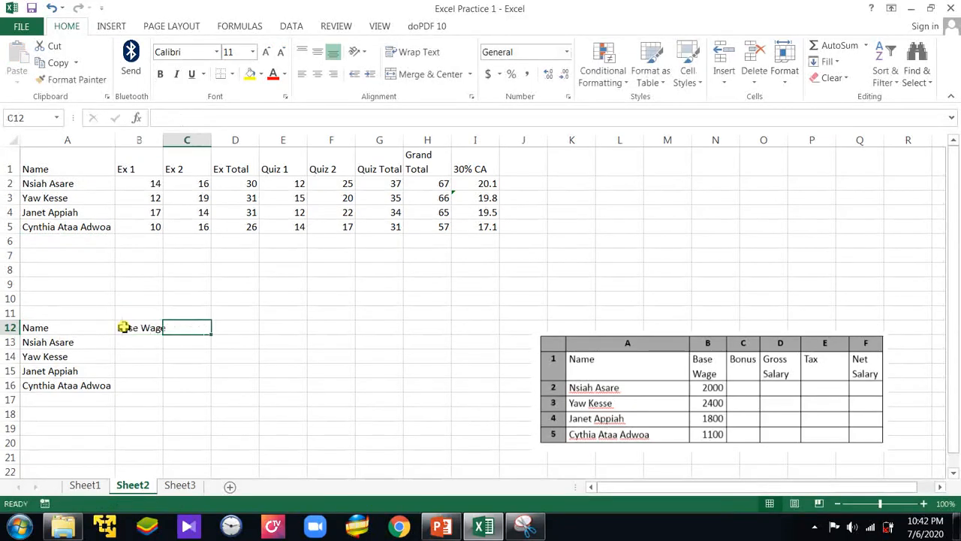
text(Bonus)
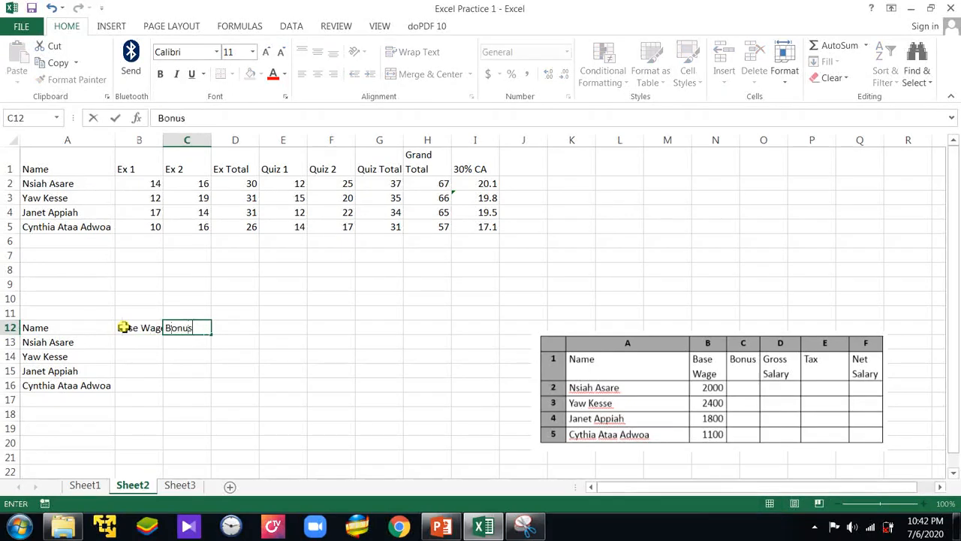
key(Tab)
text(G)
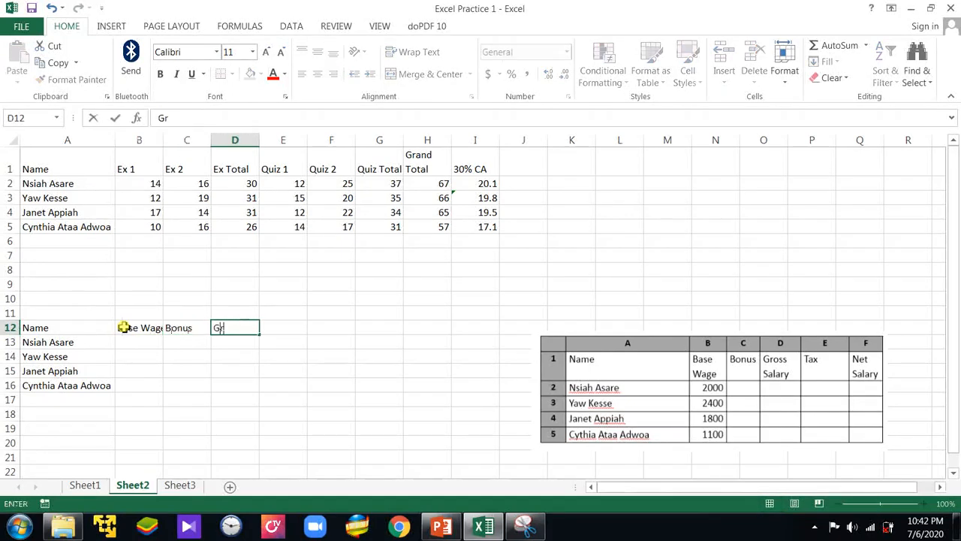
text(ross Salary)
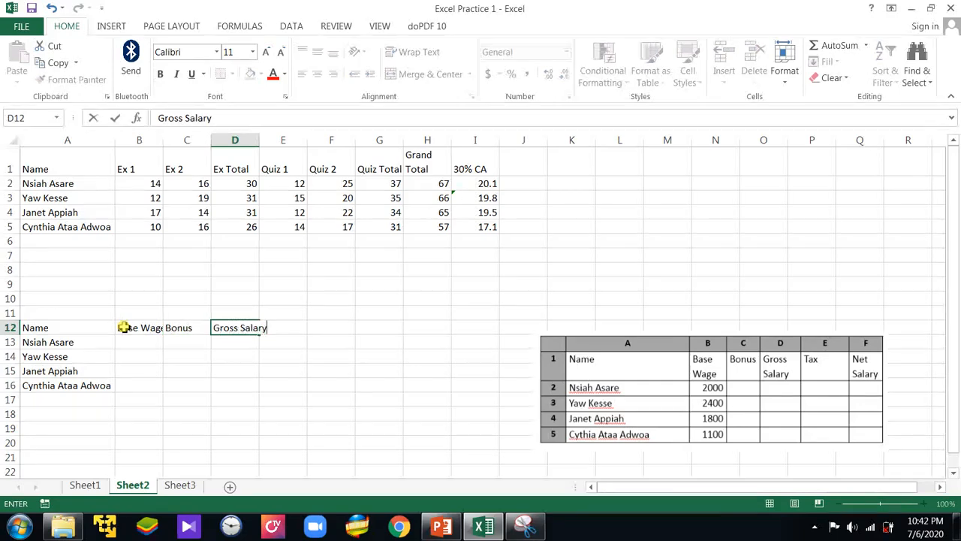
key(Tab)
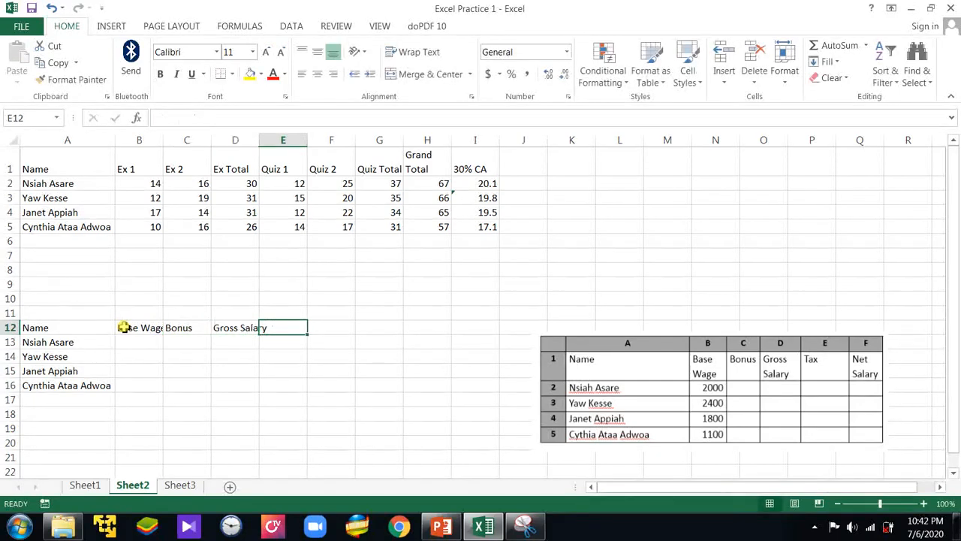
text(Tax)
key(Tab)
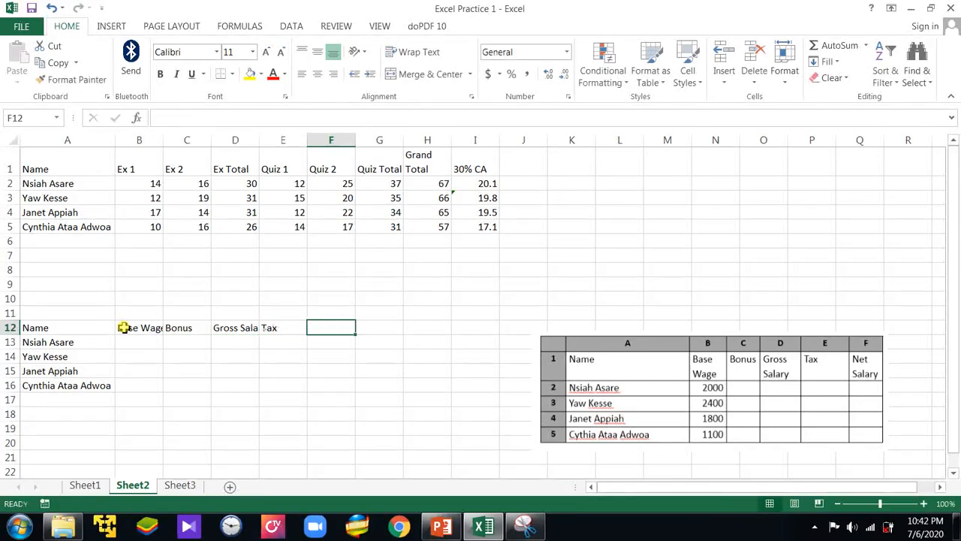
text(Net Salary)
key(Return)
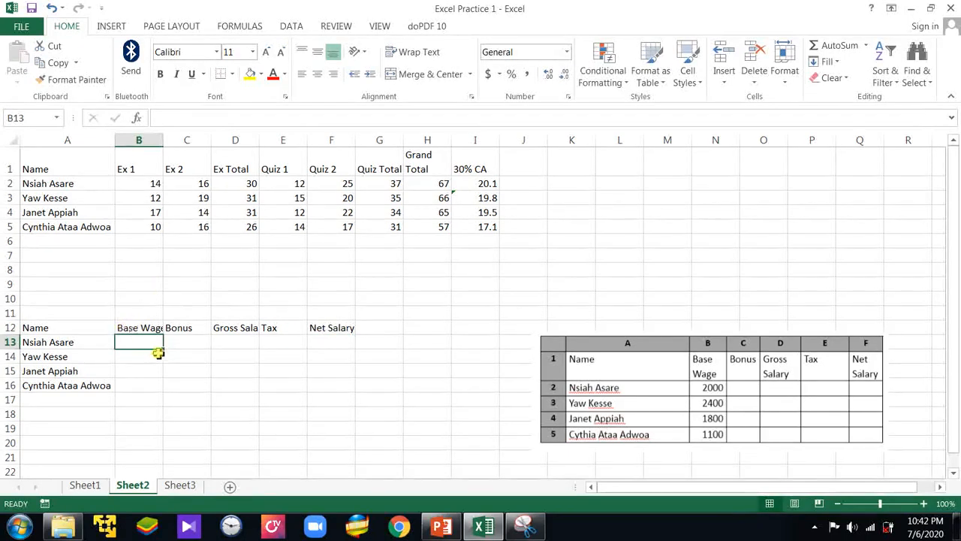
- Apply Wrap Text to the salary headings in B12:F12
click(141, 328)
drag(141, 328, 339, 328)
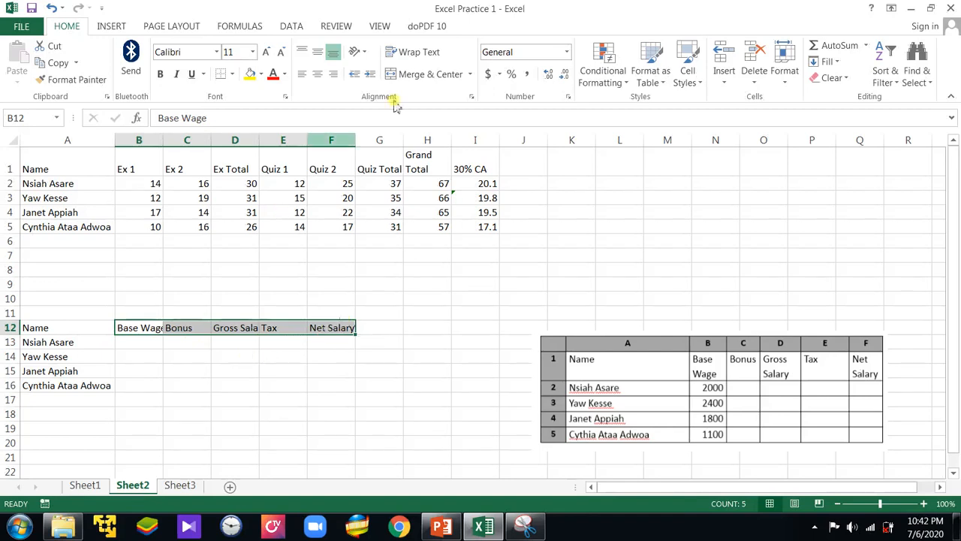
click(415, 54)
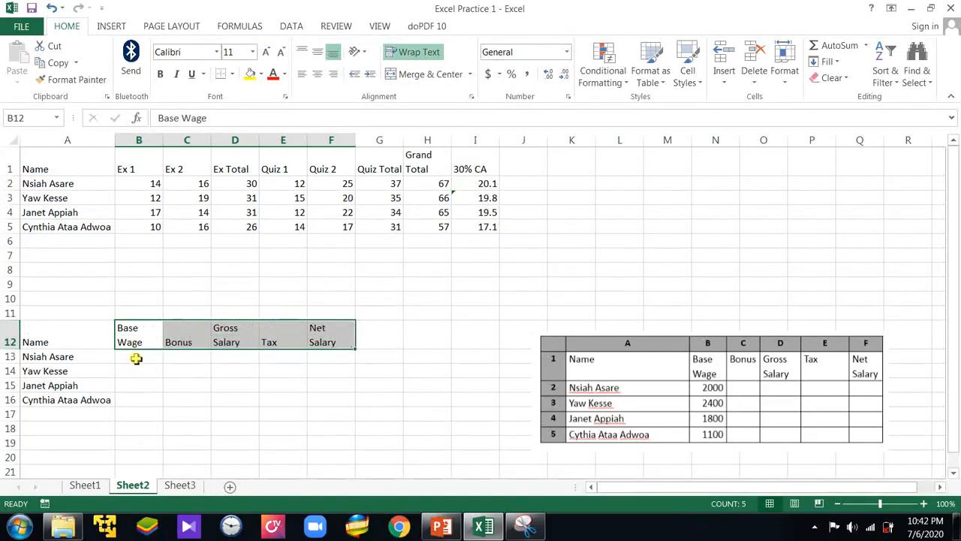
- Enter the base wages 2000, 2400, 1800 and 1100 in cells B13 to B16
click(134, 359)
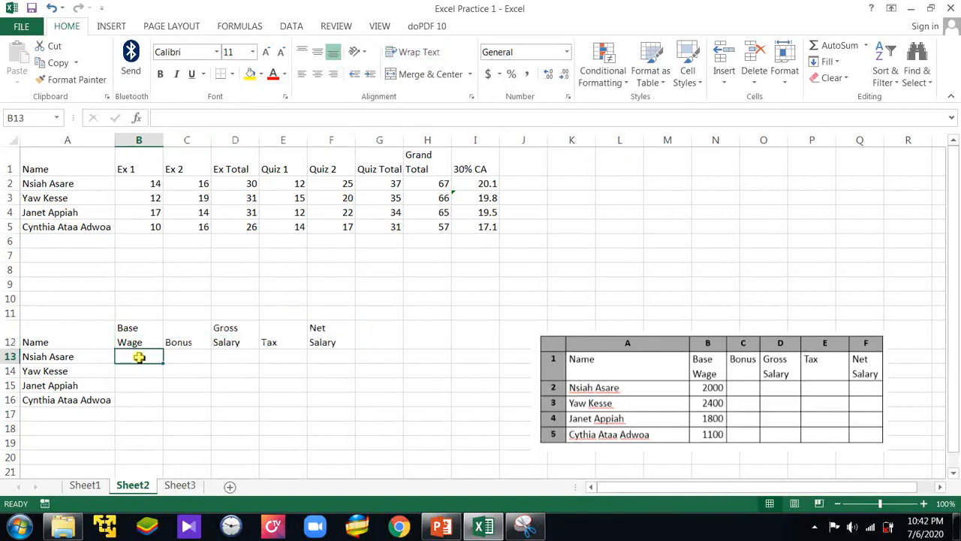
text(2000)
key(Return)
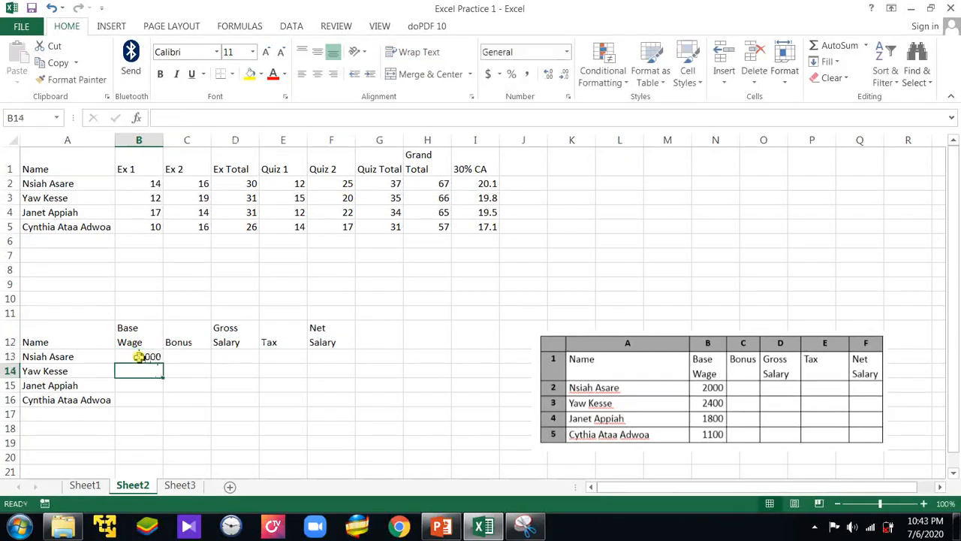
text(2400)
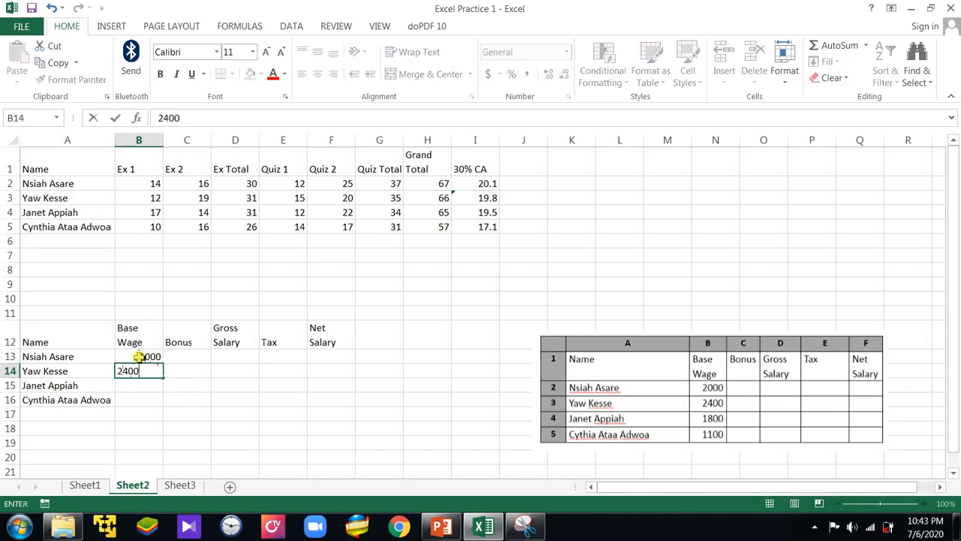
key(Return)
text(1800)
key(Return)
text(11)
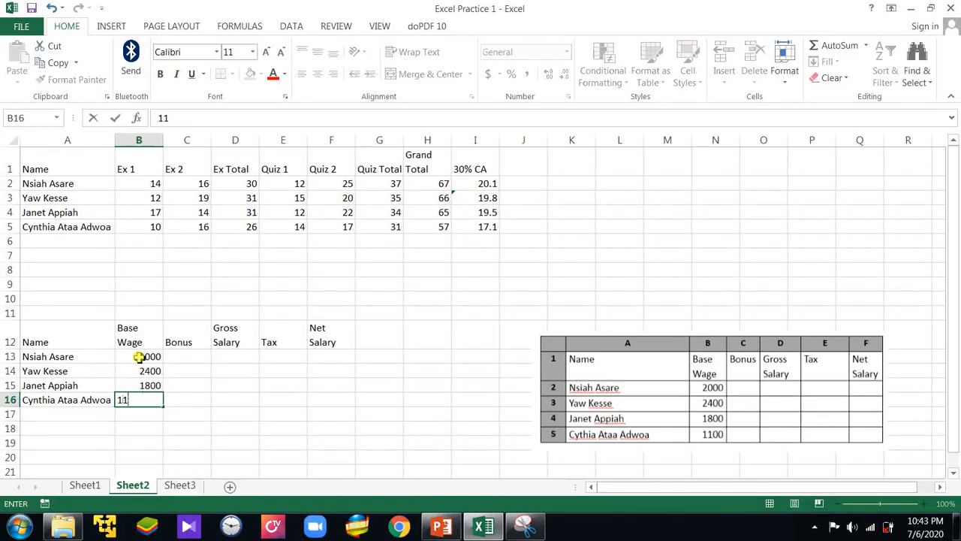
text(00)
key(Return)
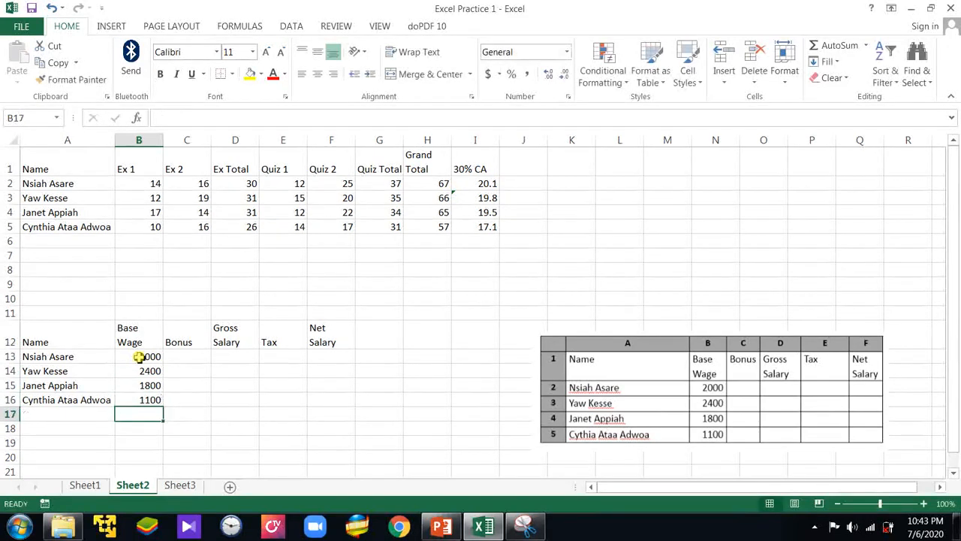
- Check the bonus rate on the Sample 5 slide in PowerPoint, and calculate the first bonus in Excel cell C13 with =B13*0.02
click(442, 525)
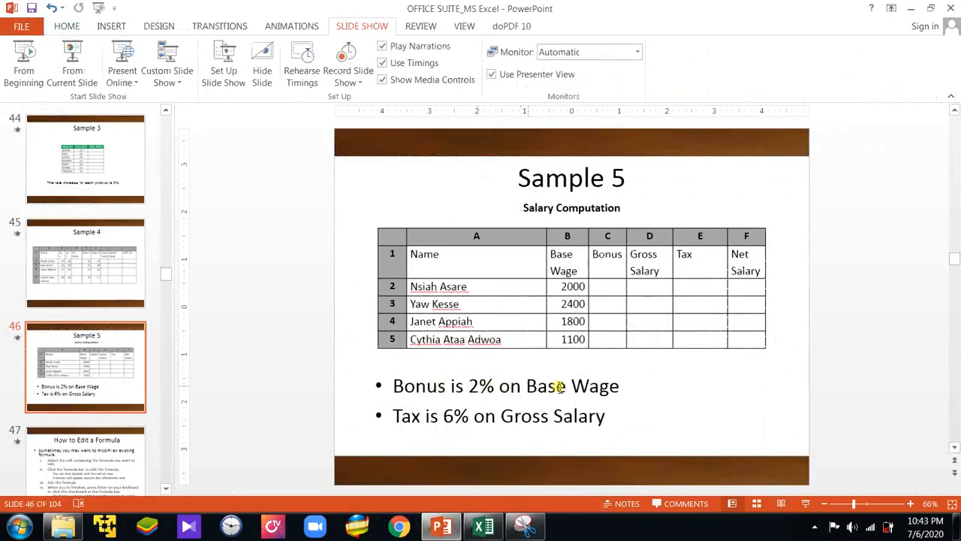
click(910, 9)
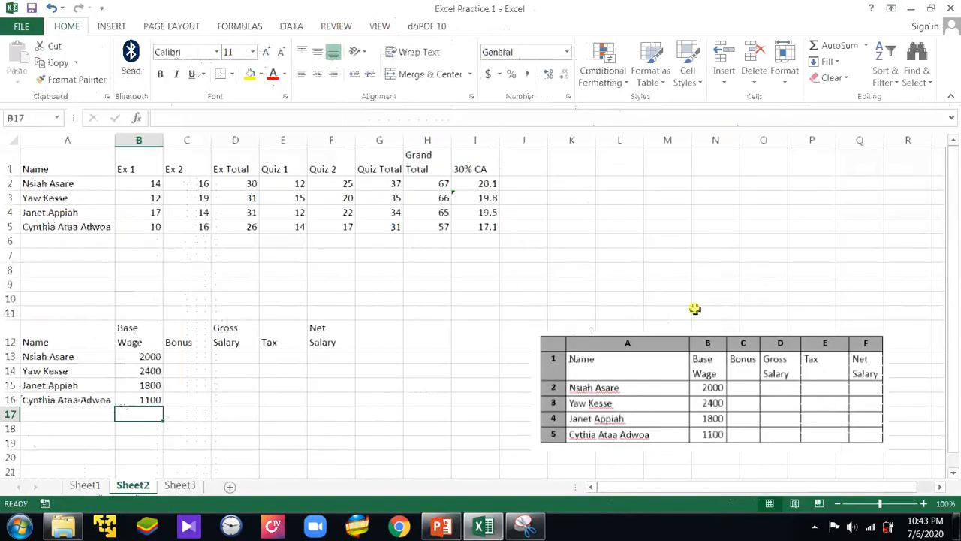
click(174, 356)
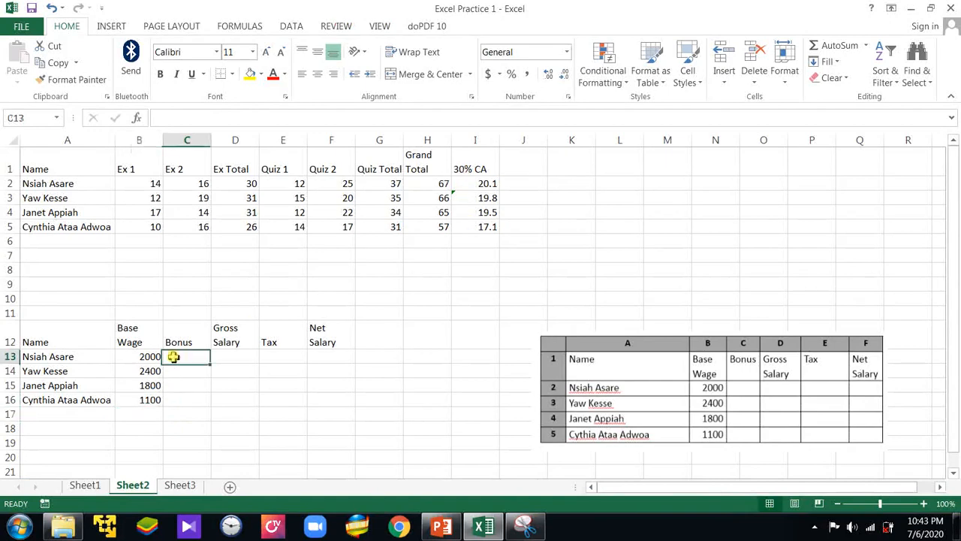
text(=)
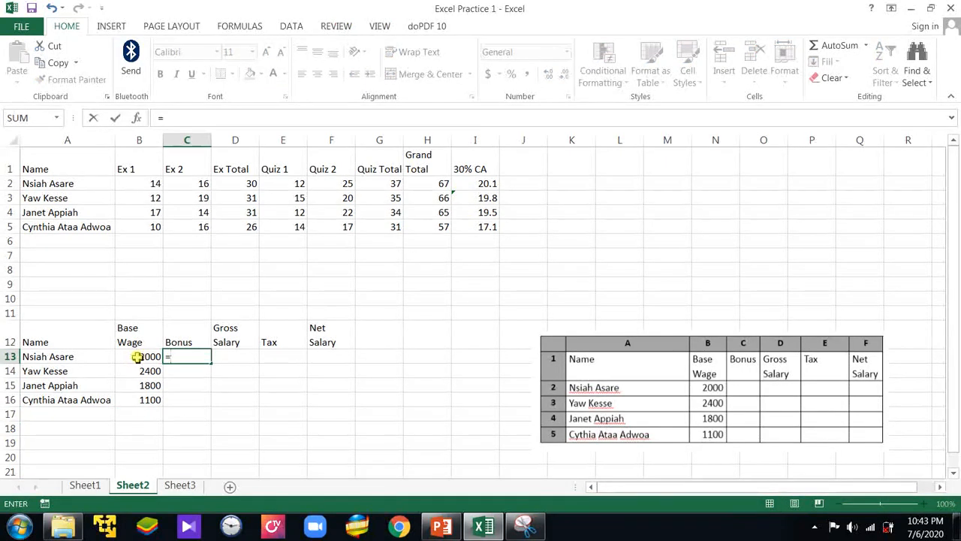
click(138, 357)
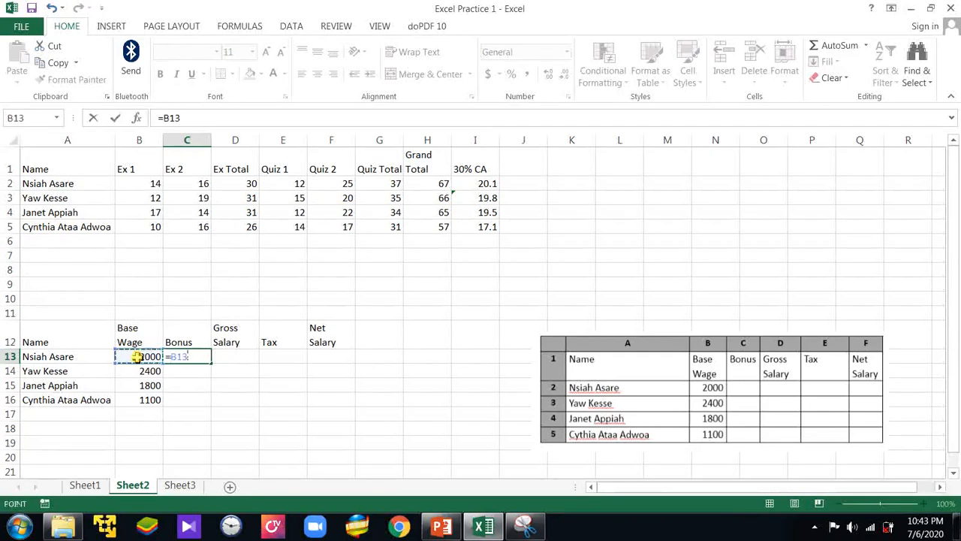
text(*0.02)
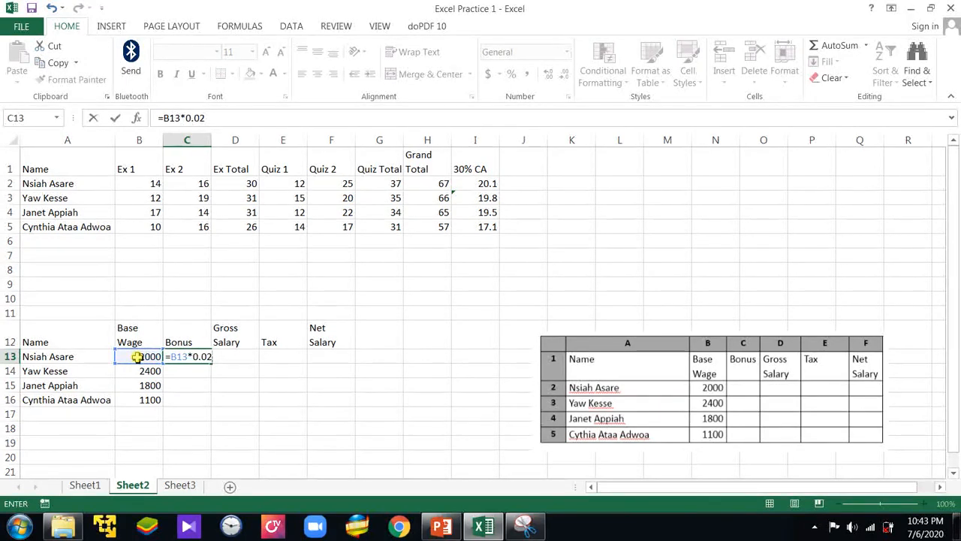
key(Return)
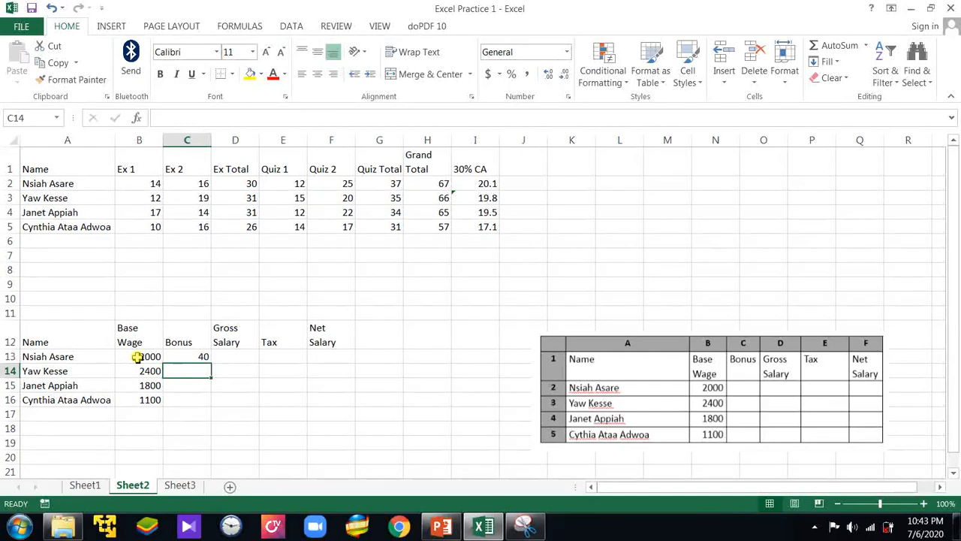
- Calculate the second employee's bonus in C14 from the base wage with =B14*0.02
text(=)
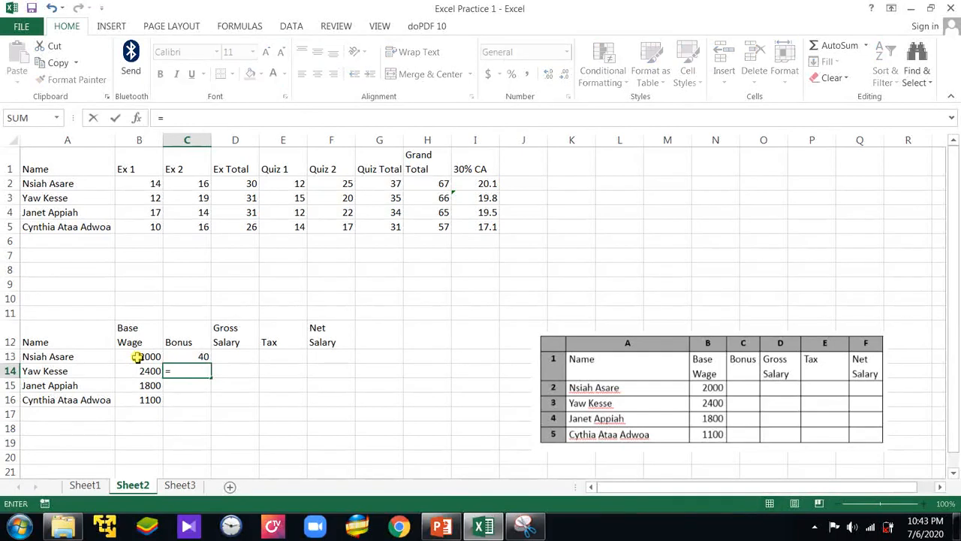
click(135, 371)
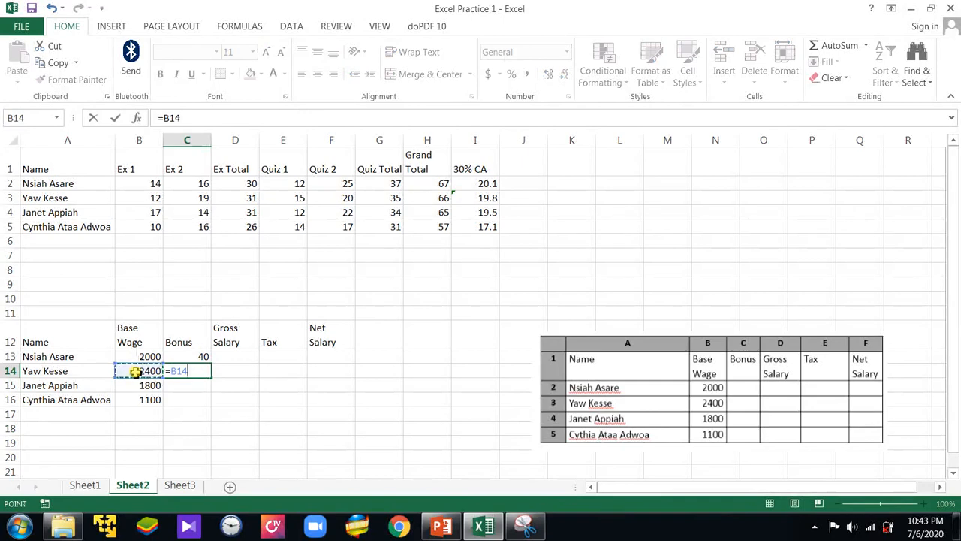
text(*0.)
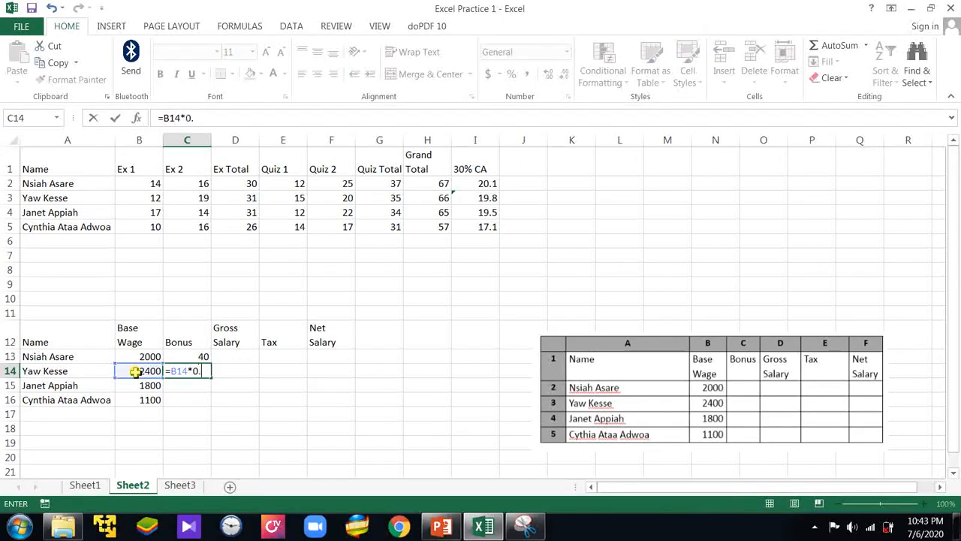
text(02)
key(Return)
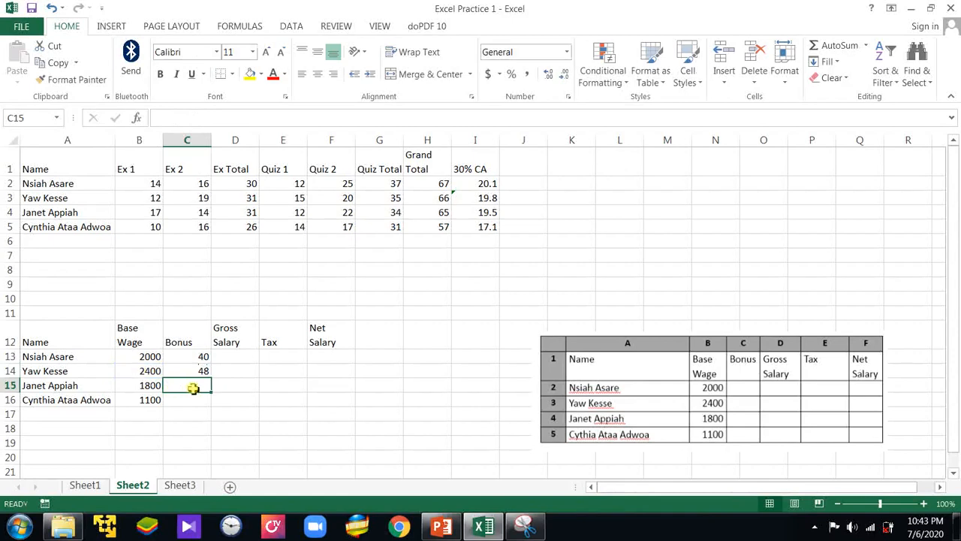
- Calculate the third employee's bonus in C15 from the base wage with =B15*0.02
text(=)
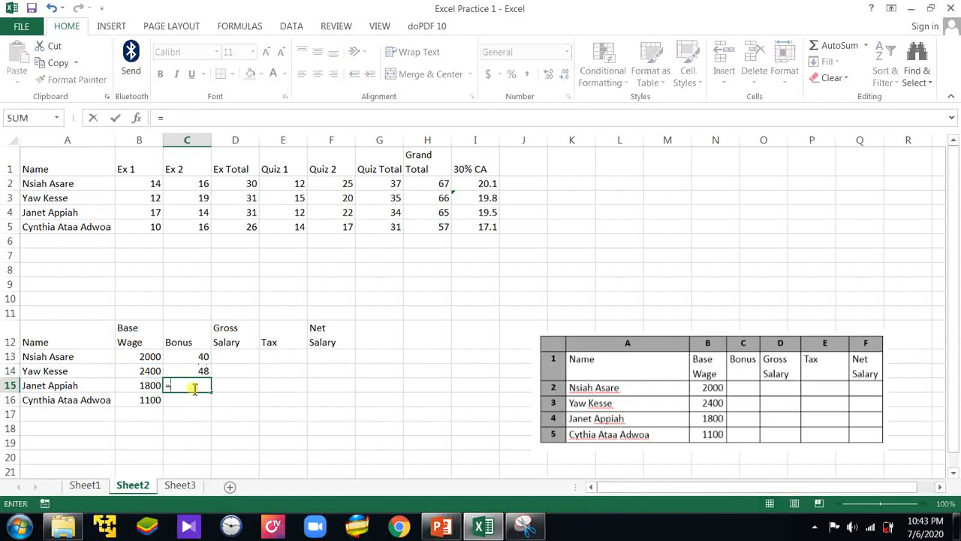
click(150, 385)
text(*)
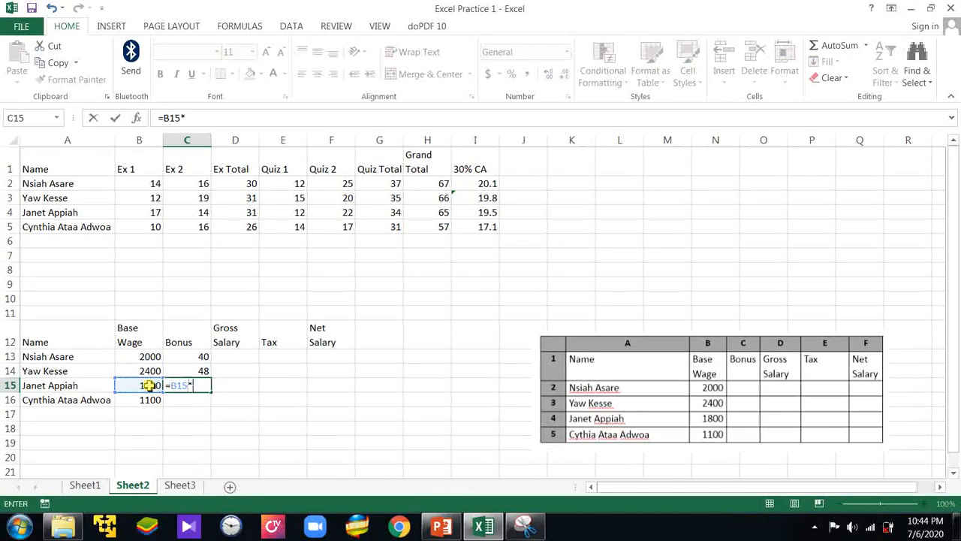
text(0.02)
key(Return)
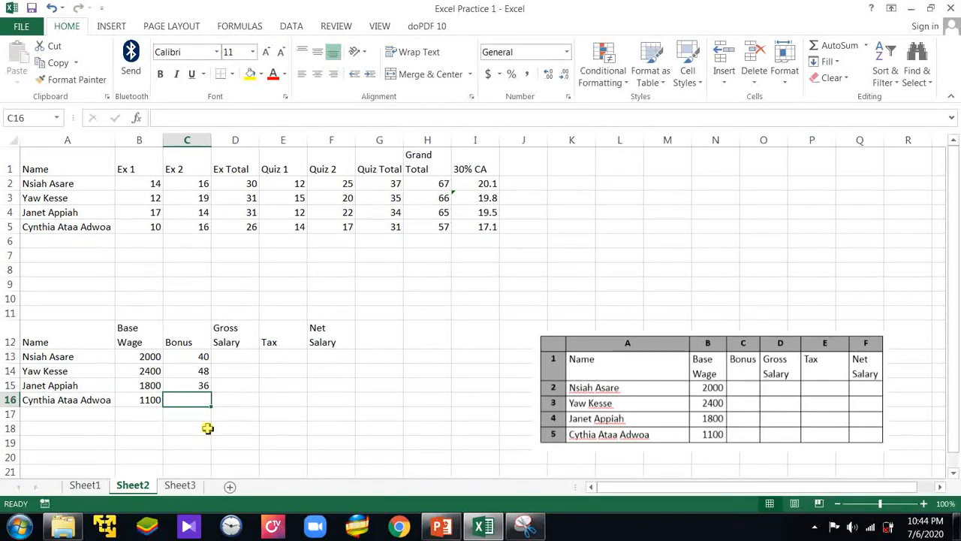
- Calculate the fourth employee's bonus in C16 from the base wage with =B16*0.02
text(=)
click(125, 401)
text(*)
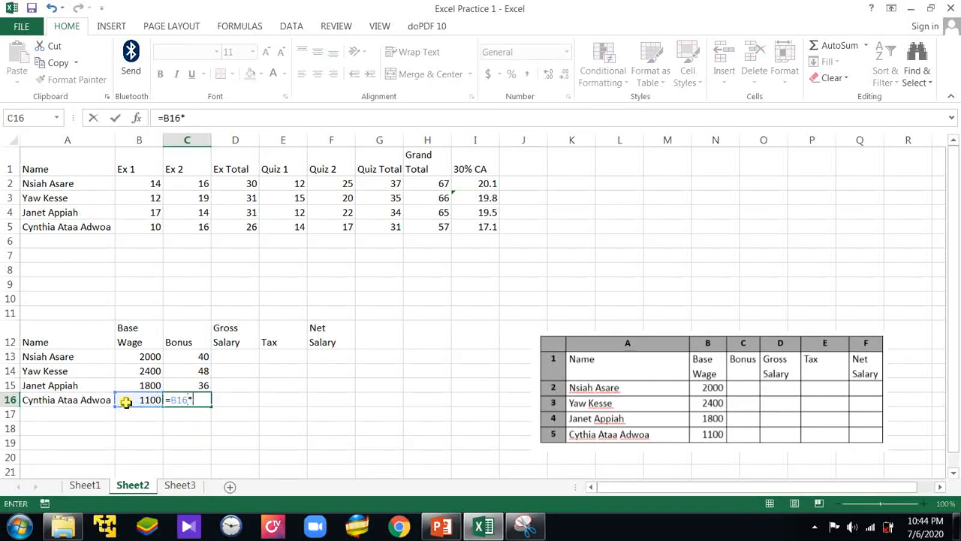
text(0.02)
key(Return)
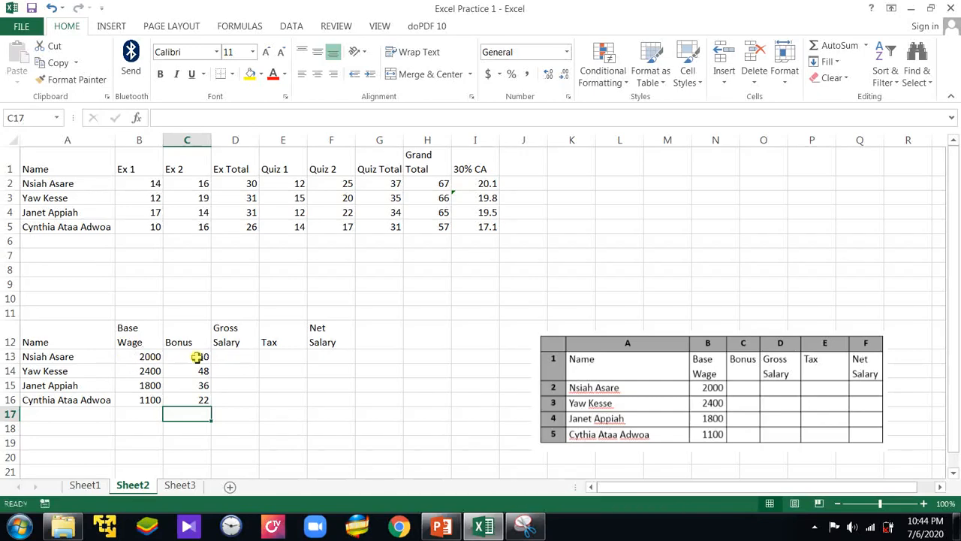
- Calculate the first employee's gross salary in D13 by adding base wage and bonus with =B13+C13
click(229, 357)
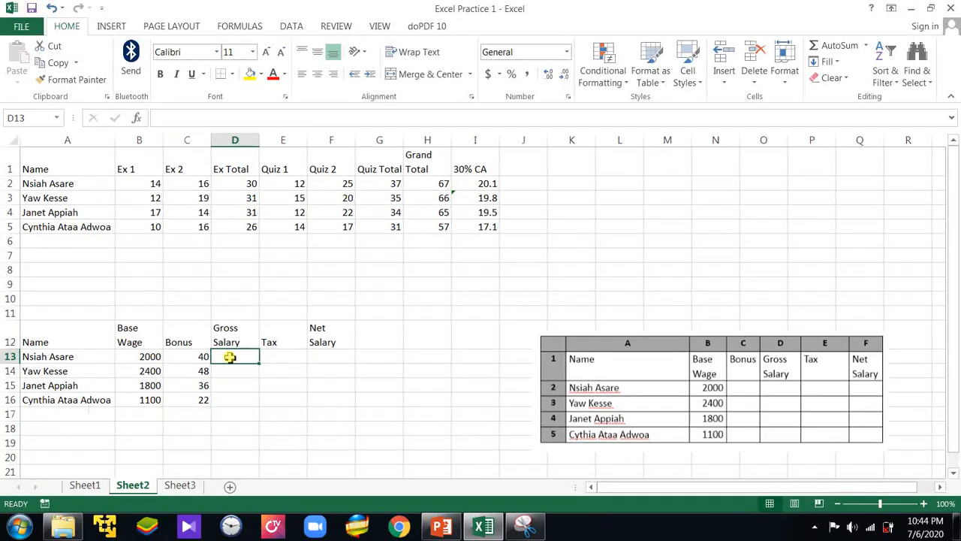
text(=)
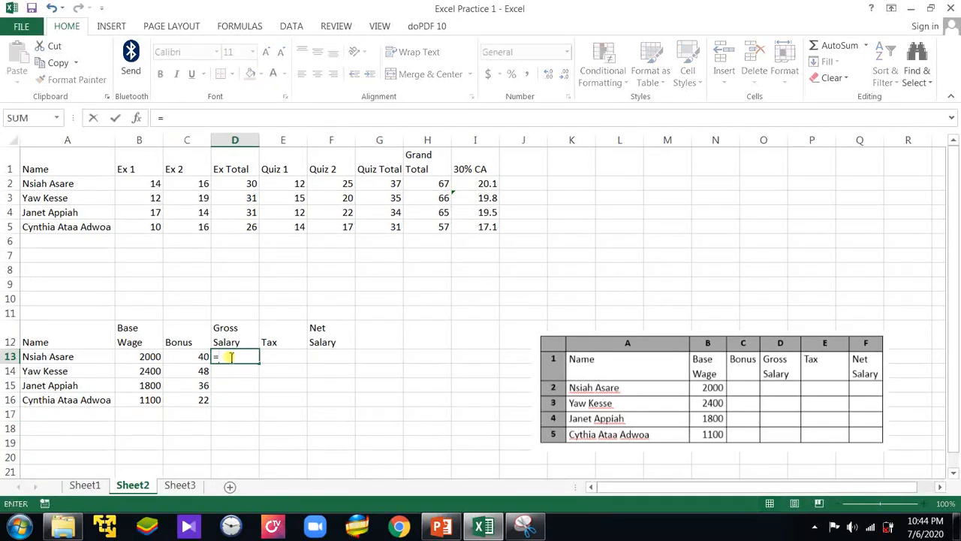
click(139, 359)
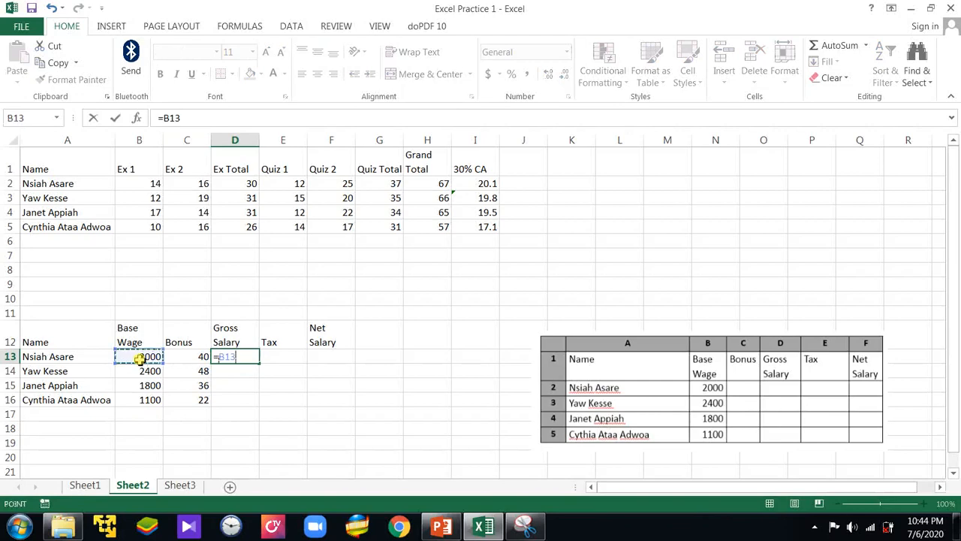
text(+)
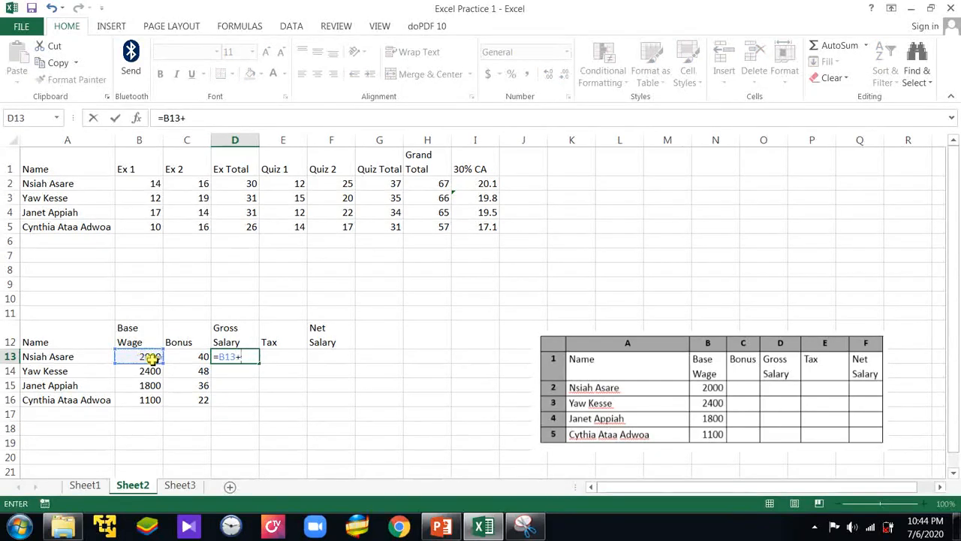
click(193, 358)
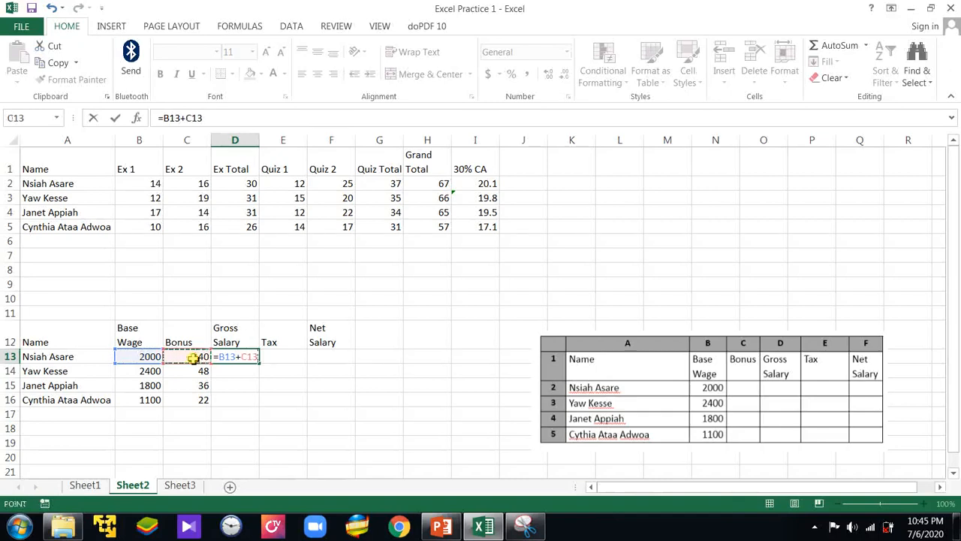
key(Return)
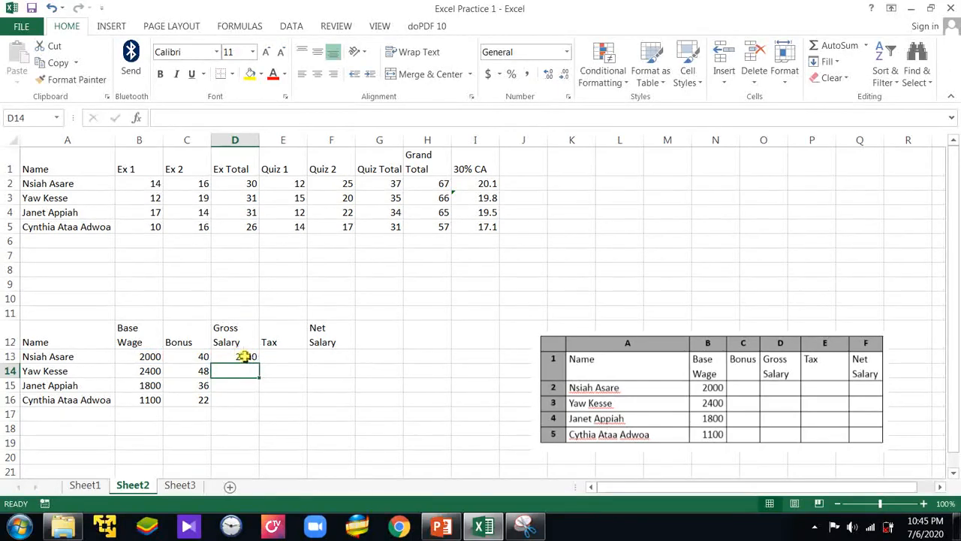
- Calculate the second employee's gross salary in D14 with =B14+C14
text(=)
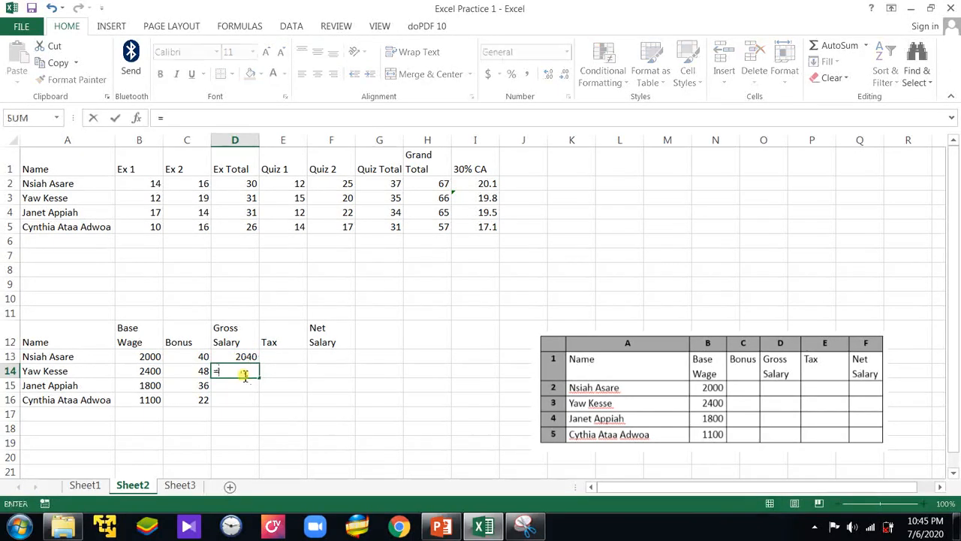
click(151, 371)
text(+)
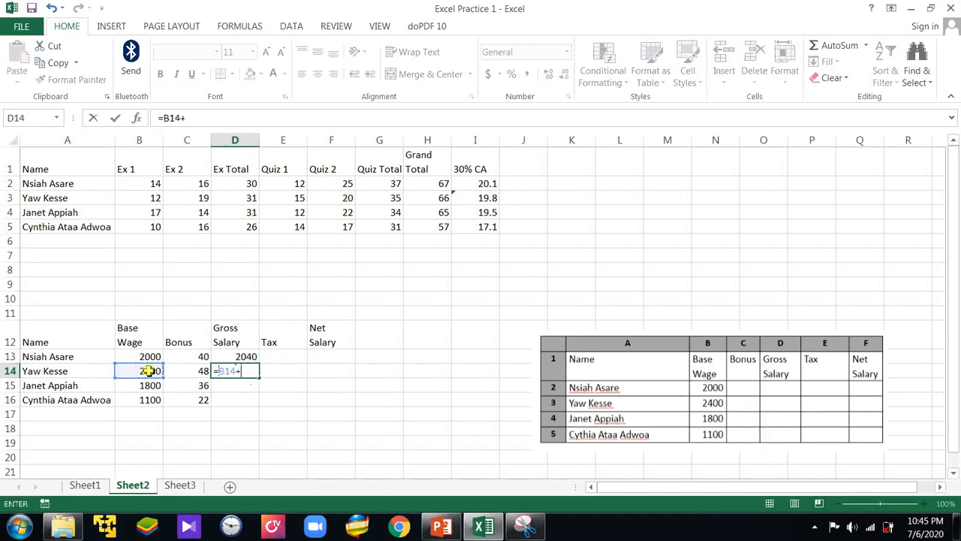
click(188, 371)
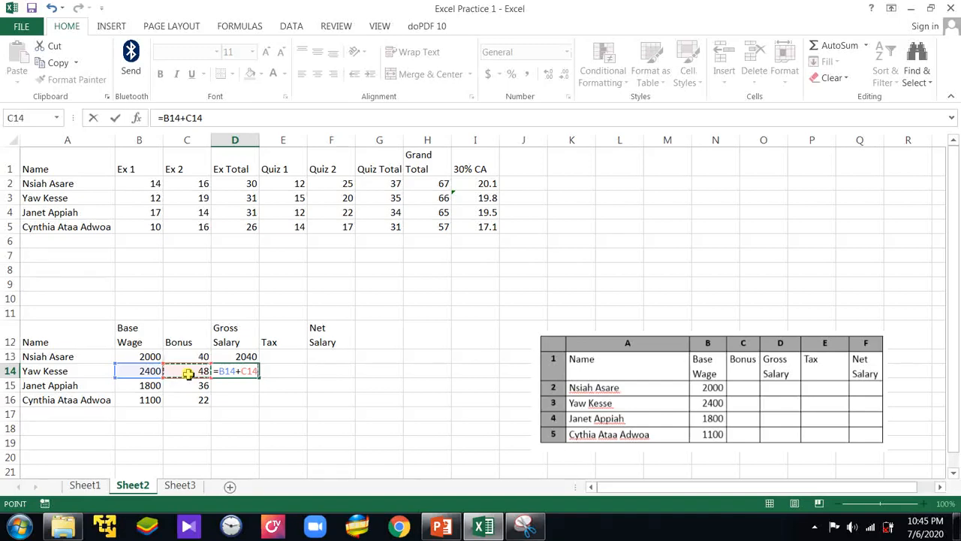
key(Return)
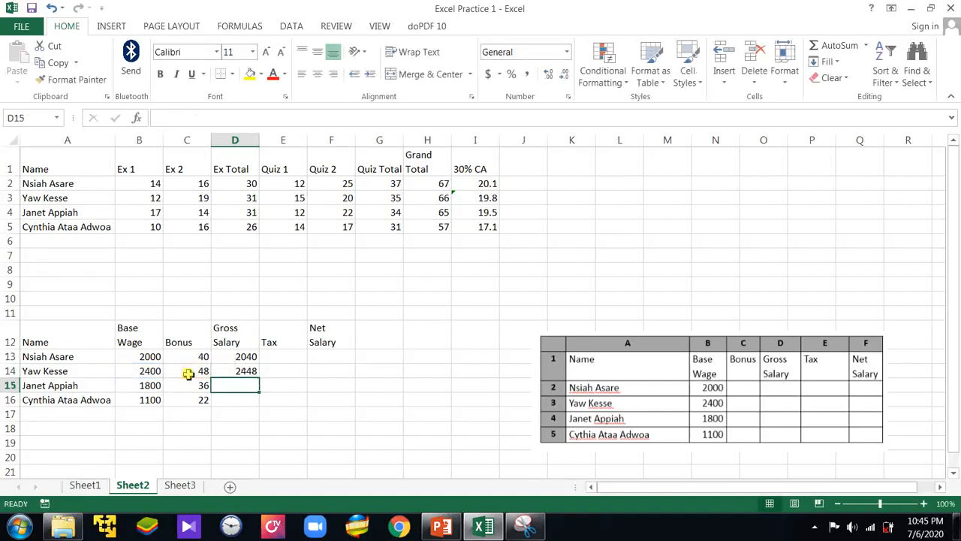
- Calculate the third employee's gross salary in D15 with =B15+C15
text(=)
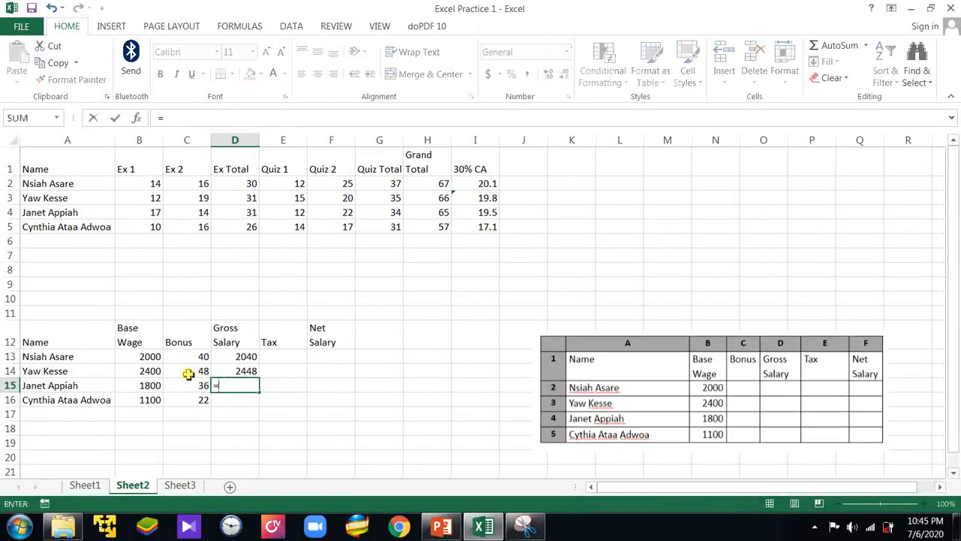
click(132, 385)
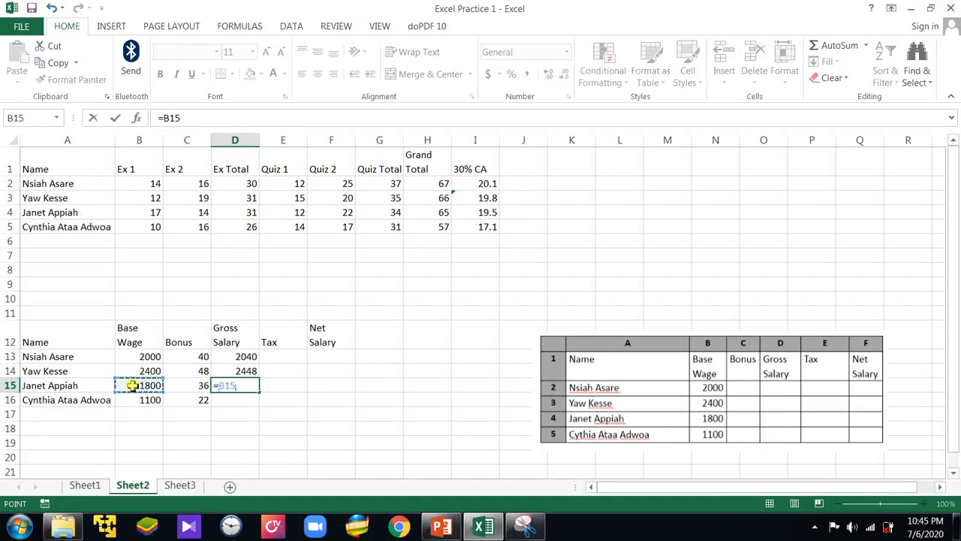
text(+)
click(195, 385)
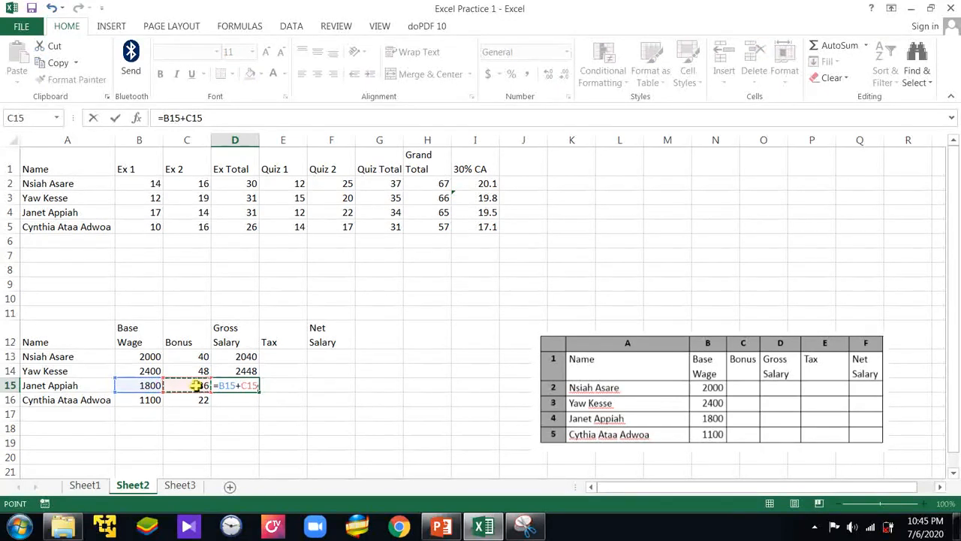
key(Return)
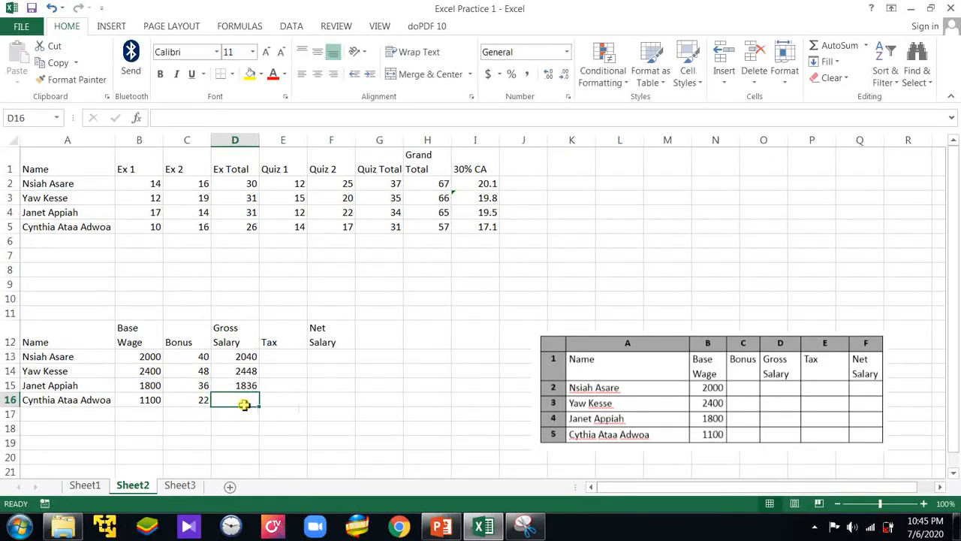
- Calculate the fourth employee's gross salary in D16 with =B16+C16
text(=)
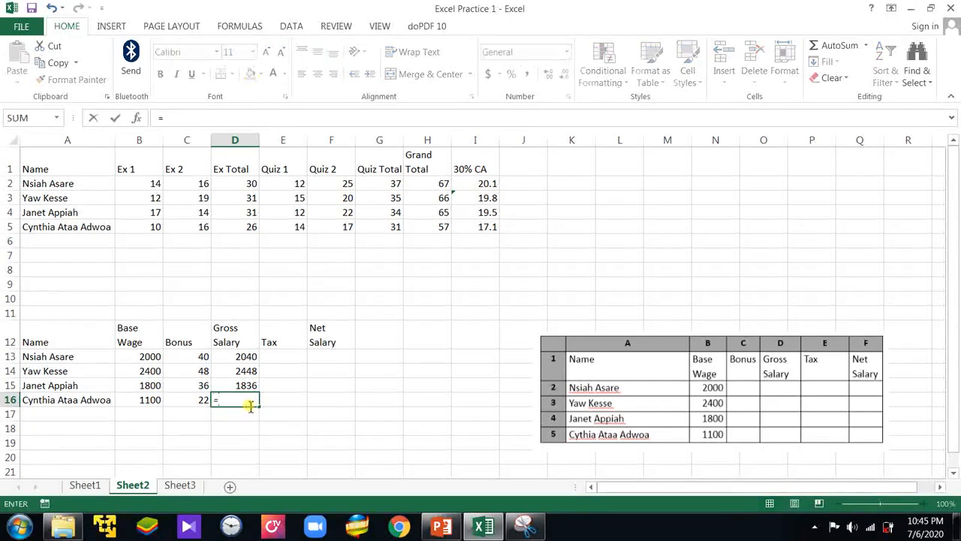
click(152, 403)
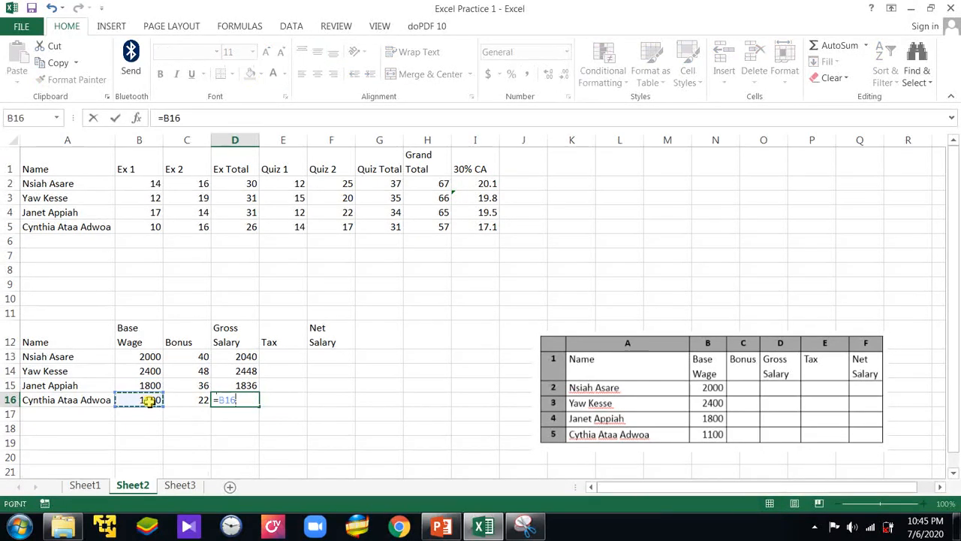
text(+)
click(194, 402)
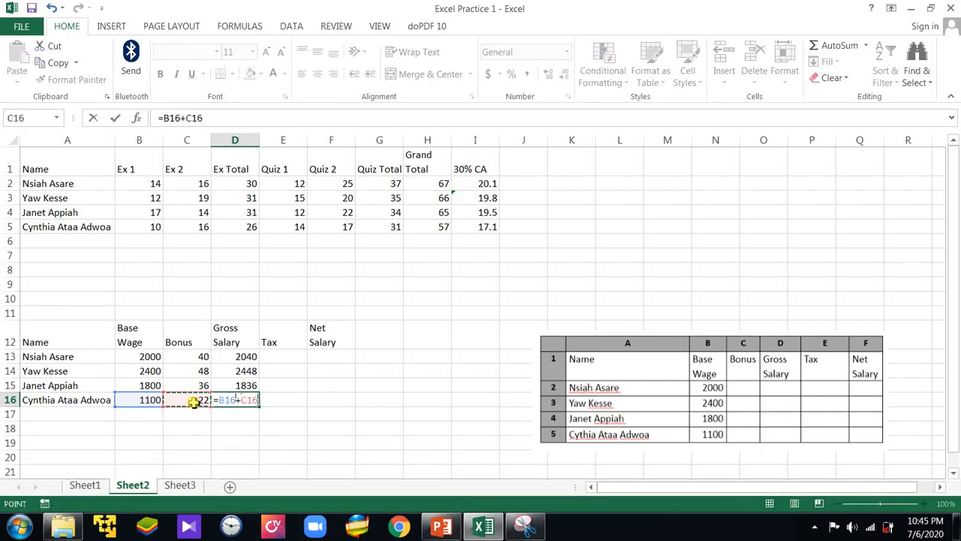
key(Return)
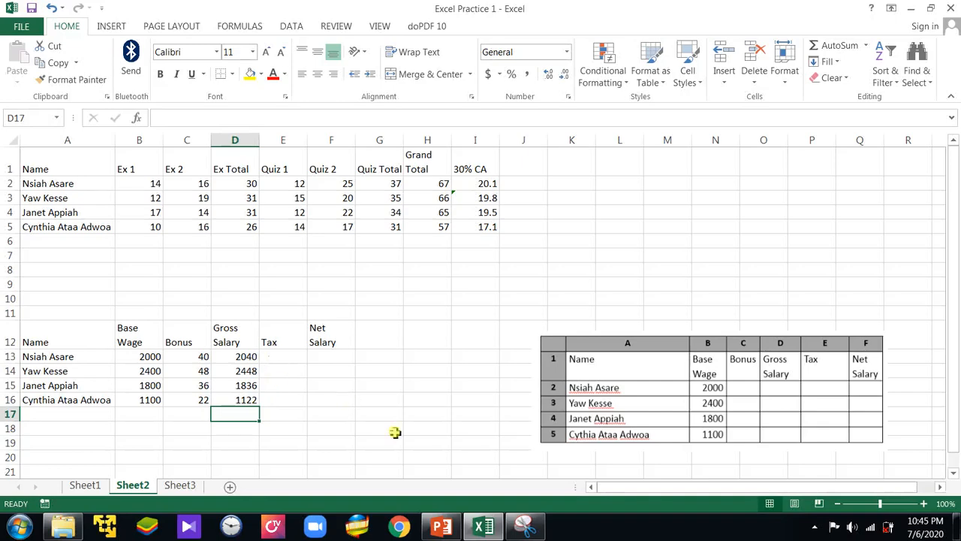
- Check the tax rate on the Sample 5 slide in PowerPoint, and calculate the first tax in Excel cell E13 with =D13*0.06
click(449, 529)
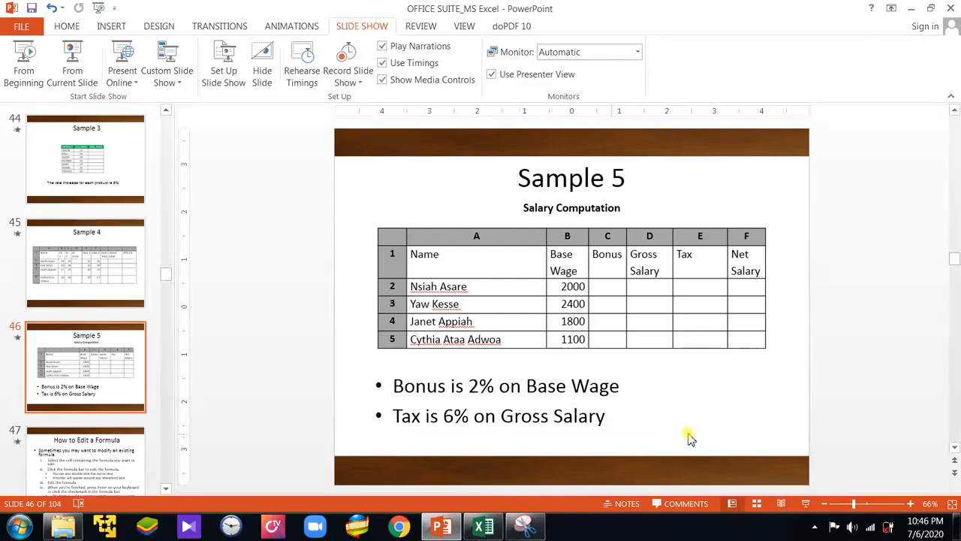
click(910, 9)
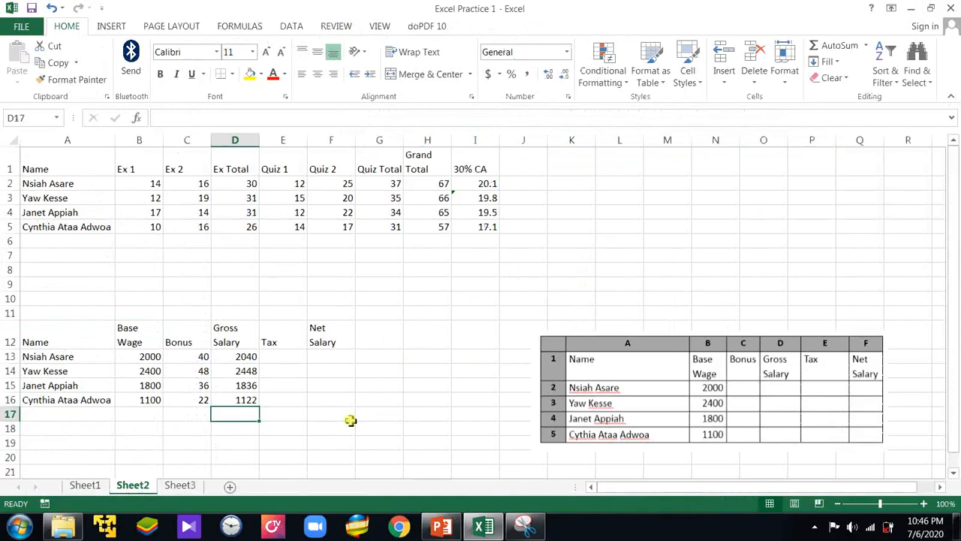
click(286, 357)
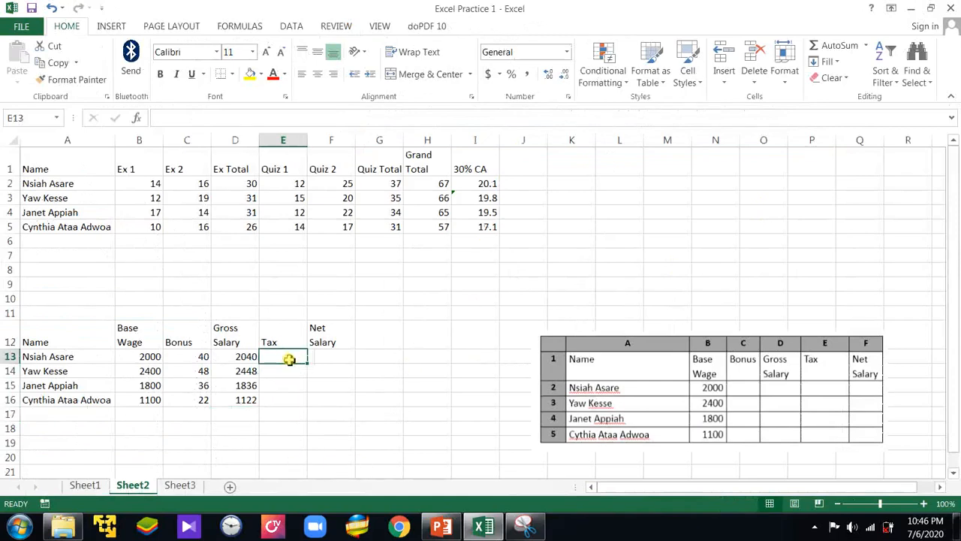
text(=)
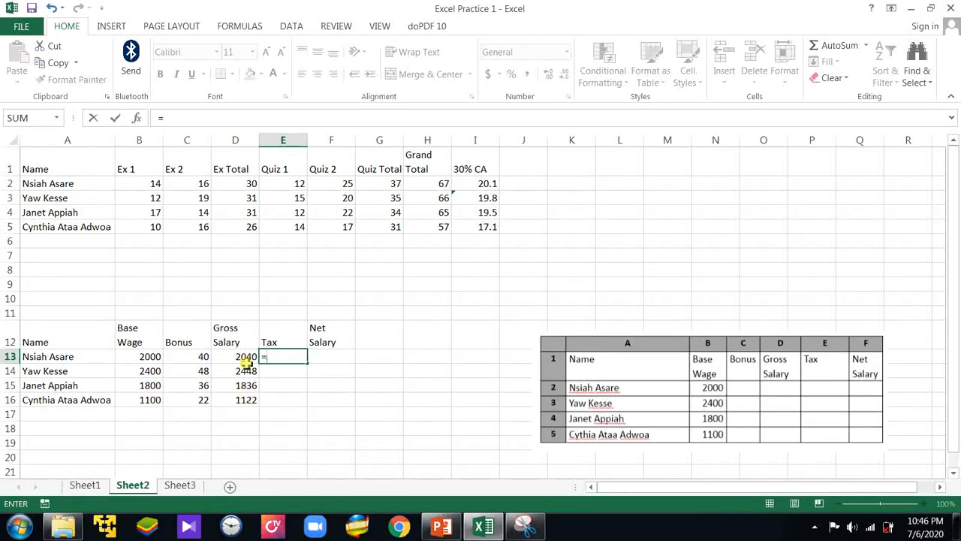
click(234, 356)
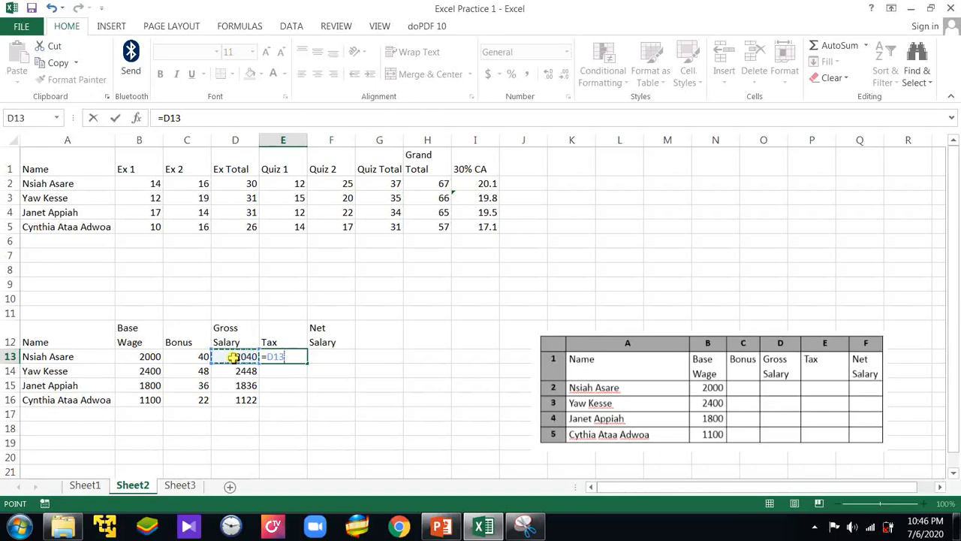
text(*0)
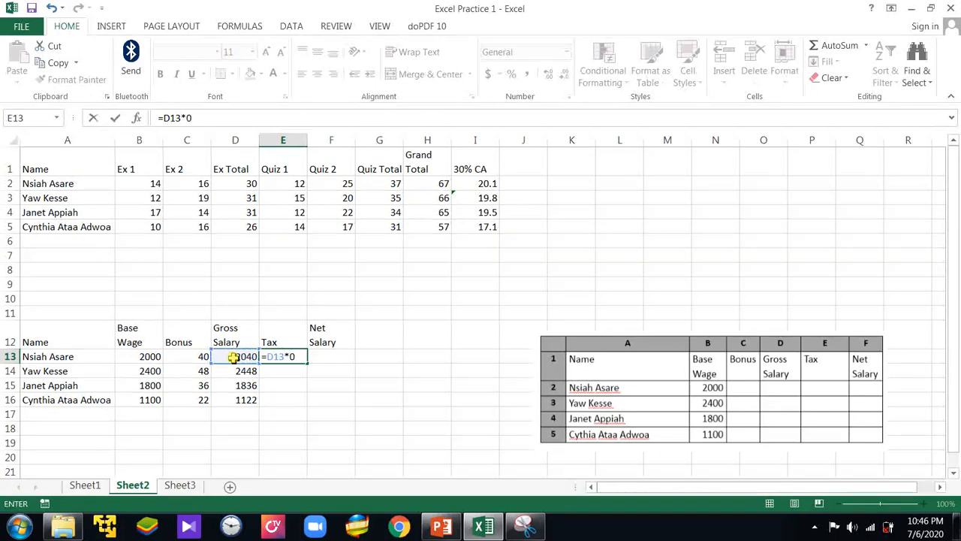
text(.06)
key(Return)
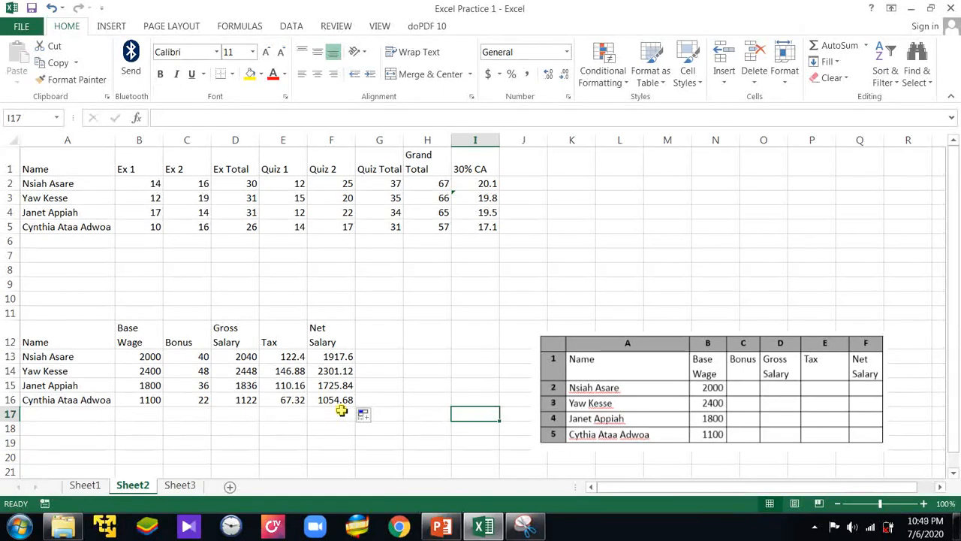
- Display the formulas in all Sheet2 cells to review both tables, and switch back to showing the calculated values
click(239, 27)
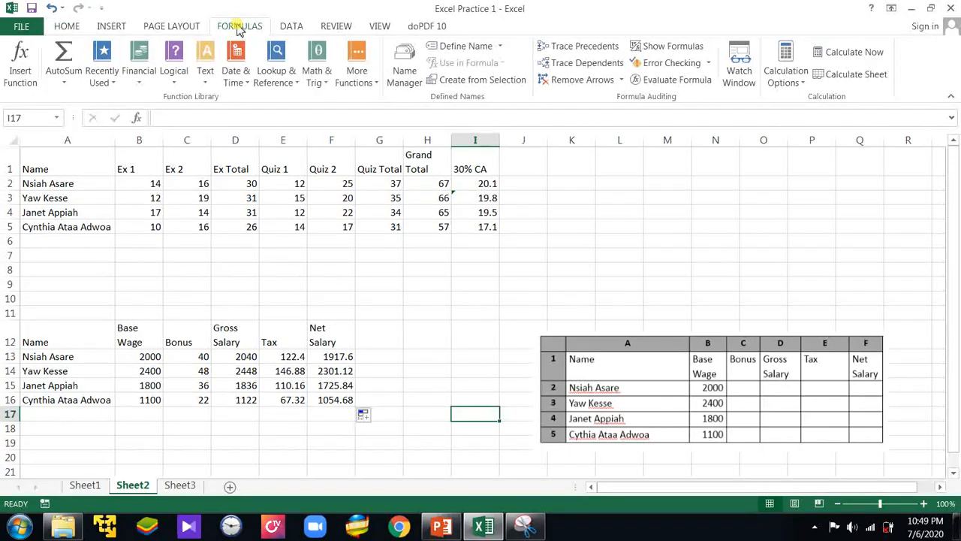
click(672, 51)
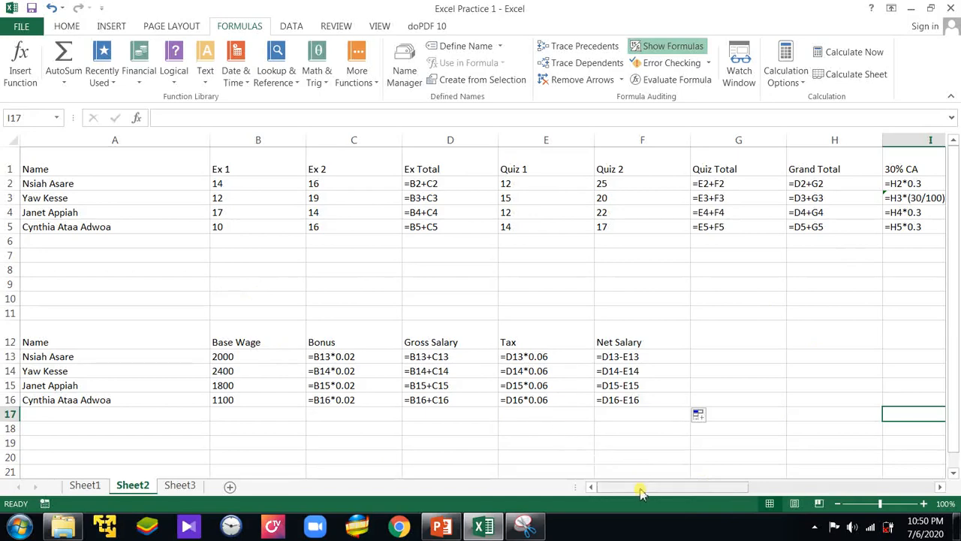
drag(640, 492, 618, 482)
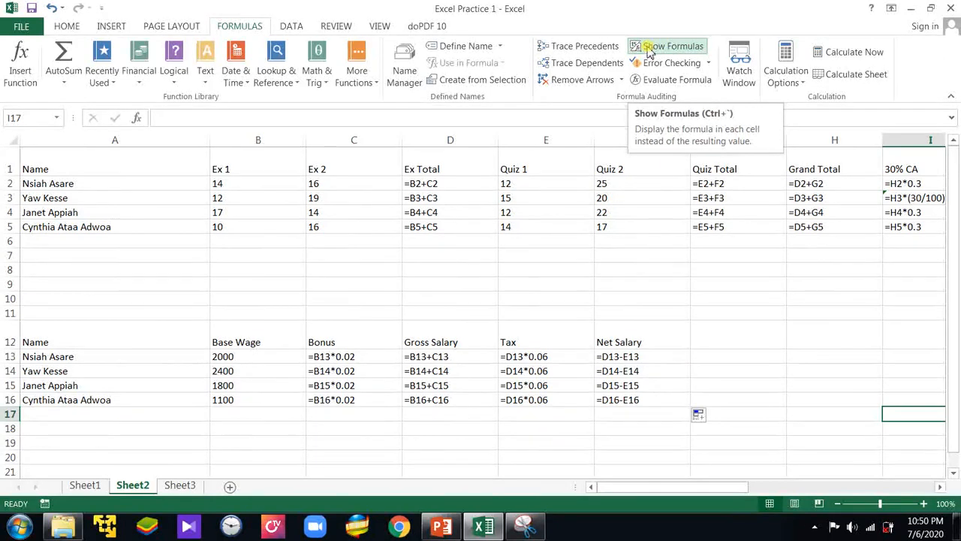
click(650, 49)
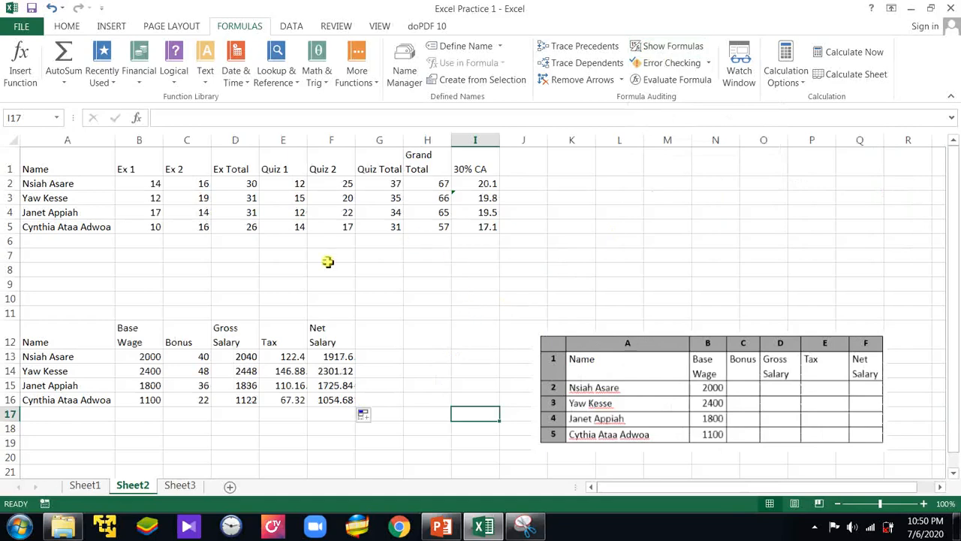
- Delete the pasted salary table picture from Sheet2, and switch to the Sample 5 slide in PowerPoint
click(714, 383)
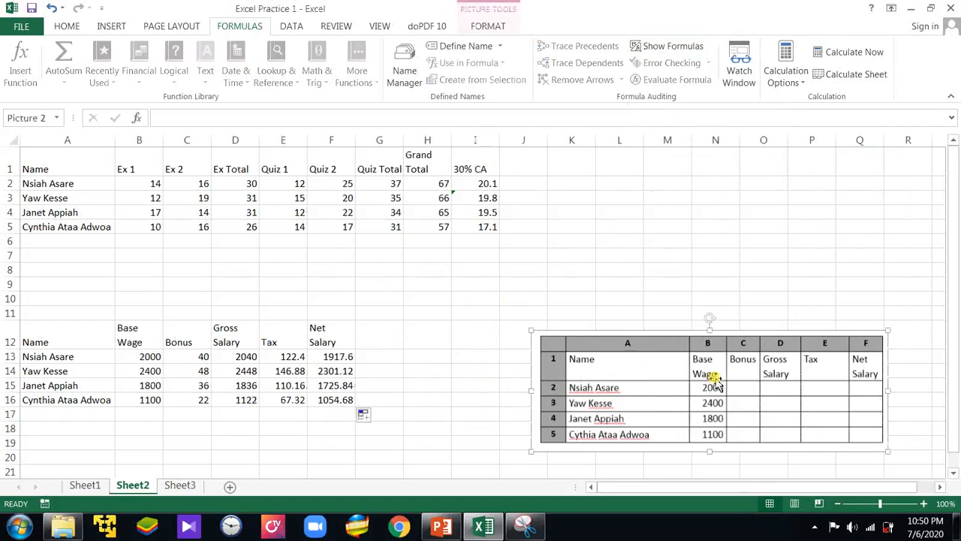
key(Delete)
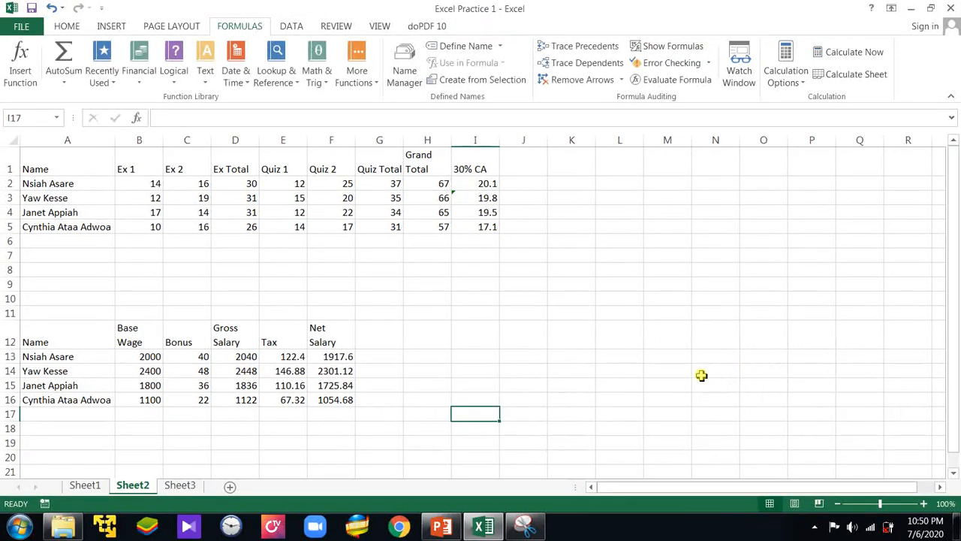
click(450, 524)
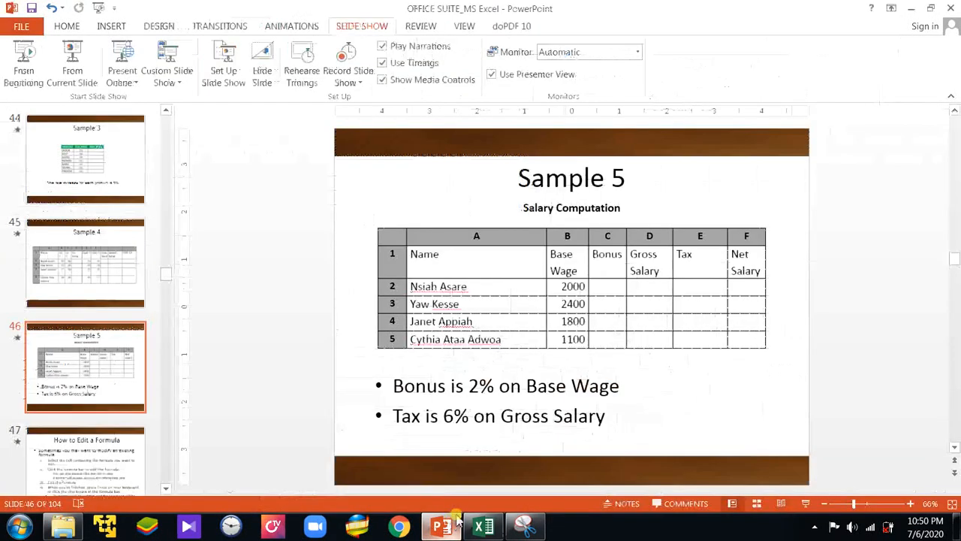